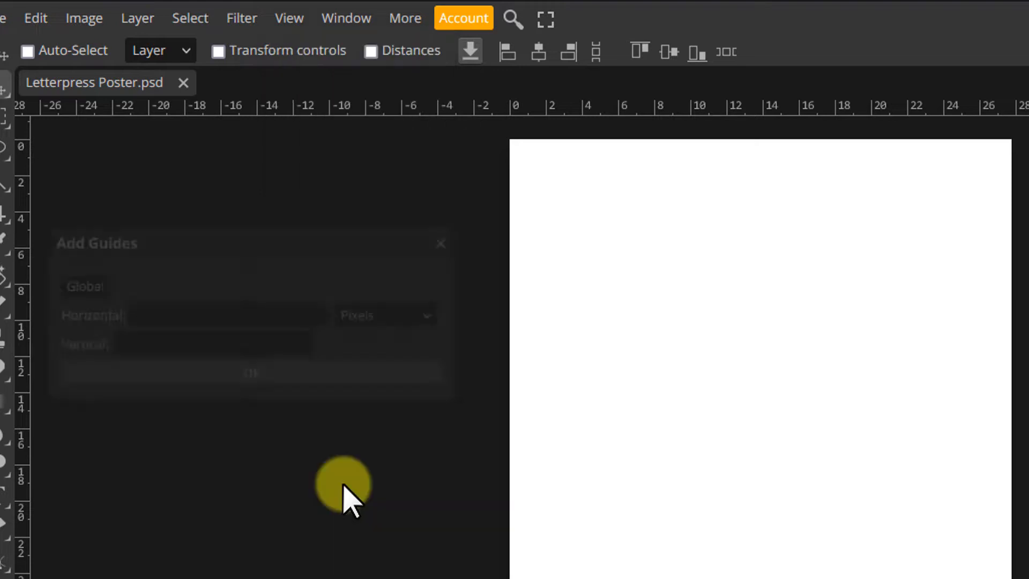
Add a horizontal guide and a vertical guide to the poster, each at 50 pixels.
left_click(394, 317)
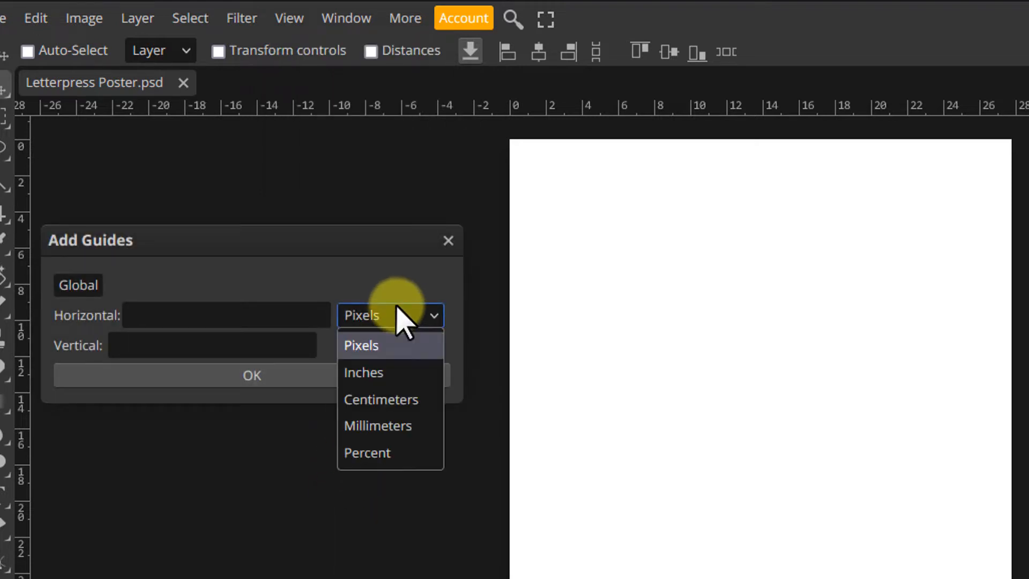
left_click(394, 318)
left_click(220, 308)
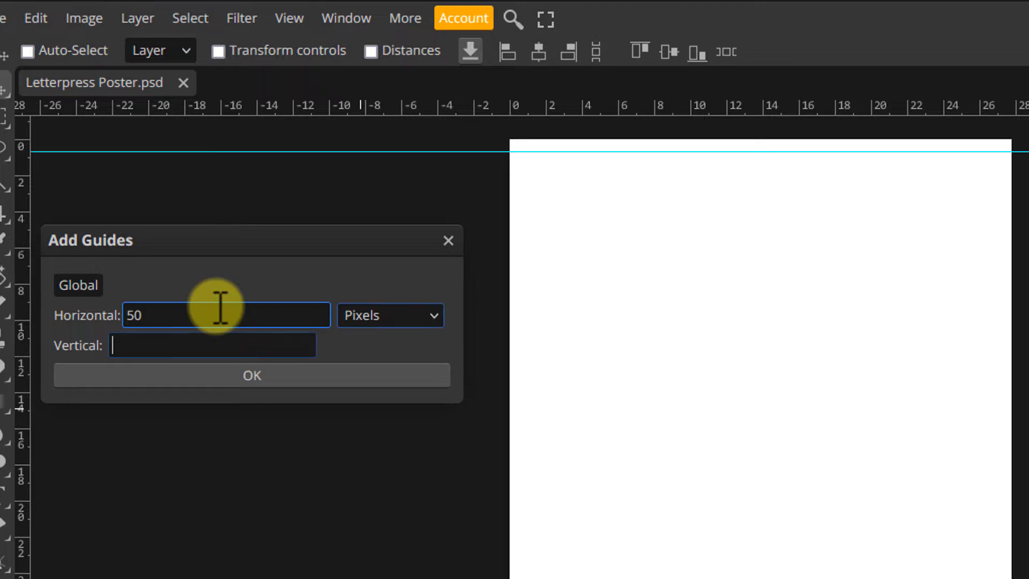
key("Tab")
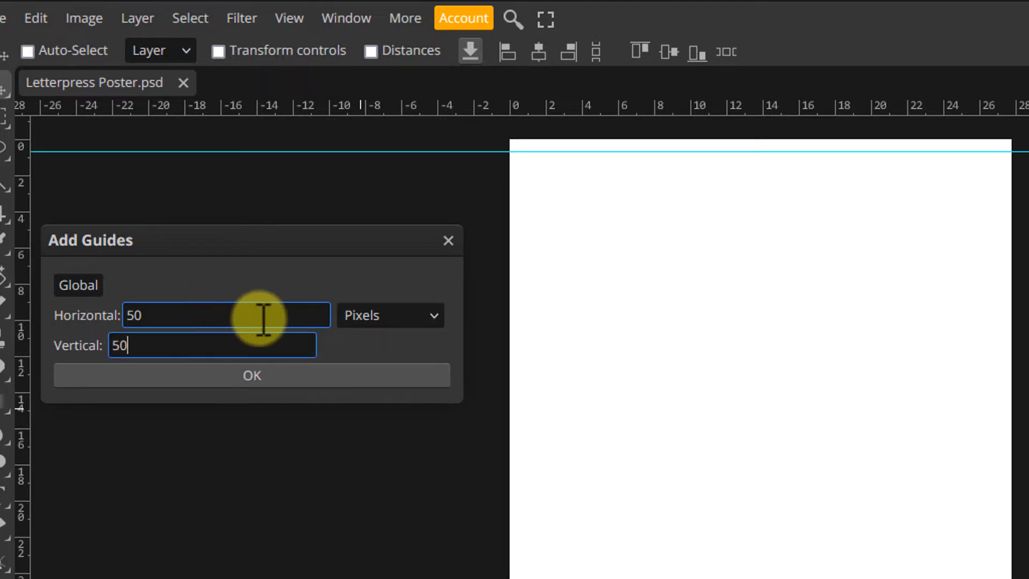
left_click(337, 375)
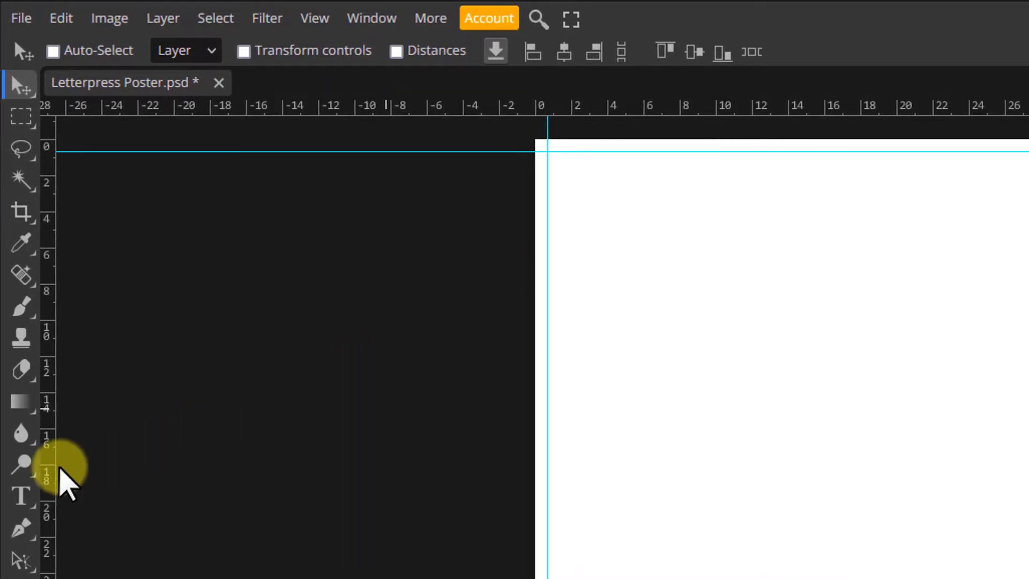
Set up the Type tool with the League Gothic font at a size of 574 px.
left_click(22, 496)
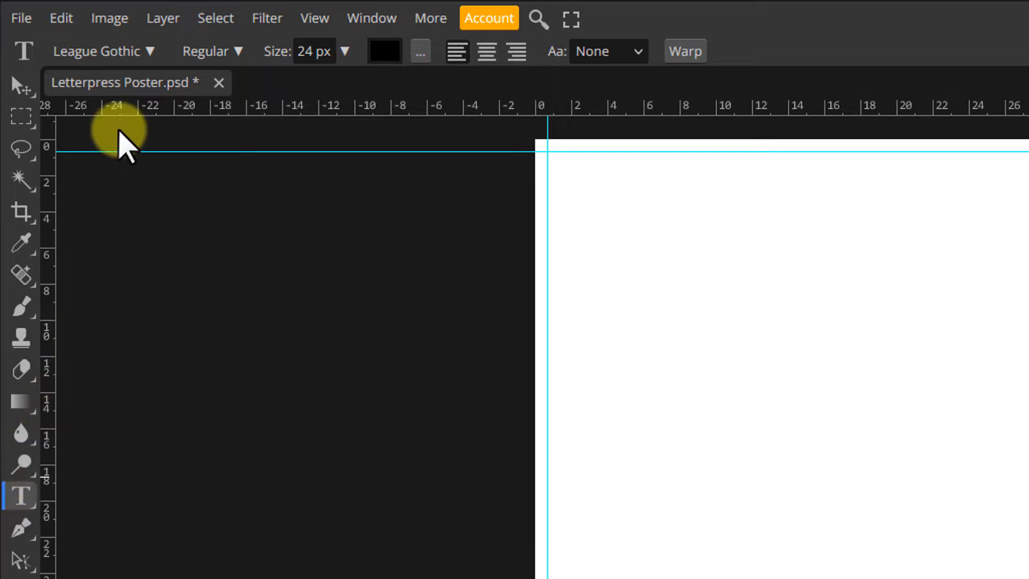
left_click(129, 52)
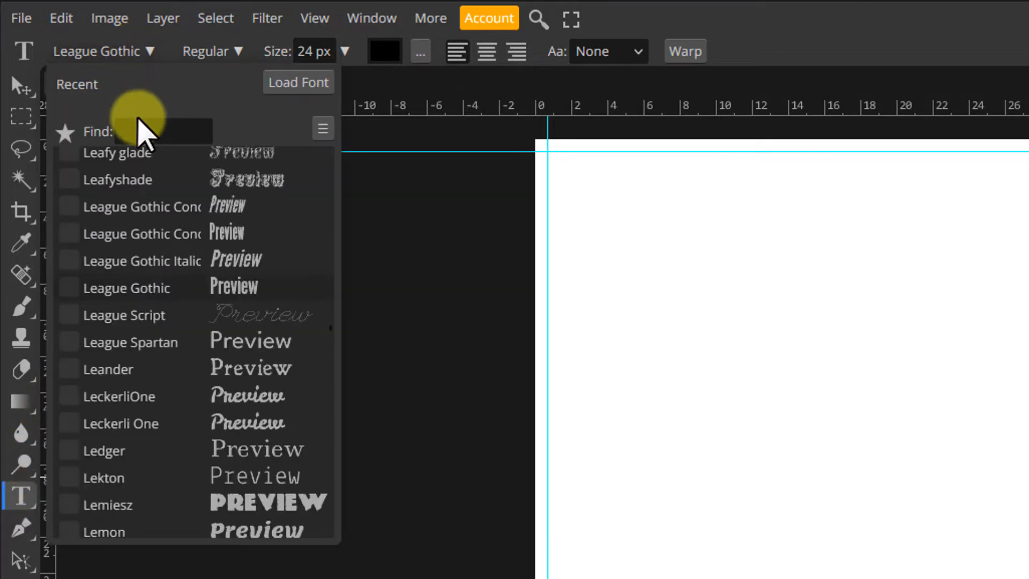
left_click(152, 292)
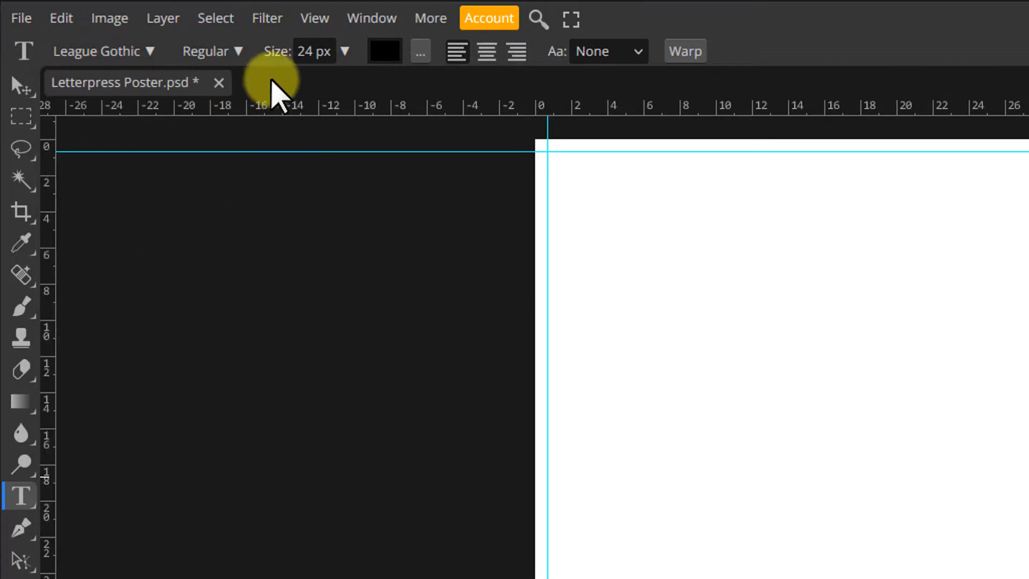
left_click_drag(310, 53, 290, 52)
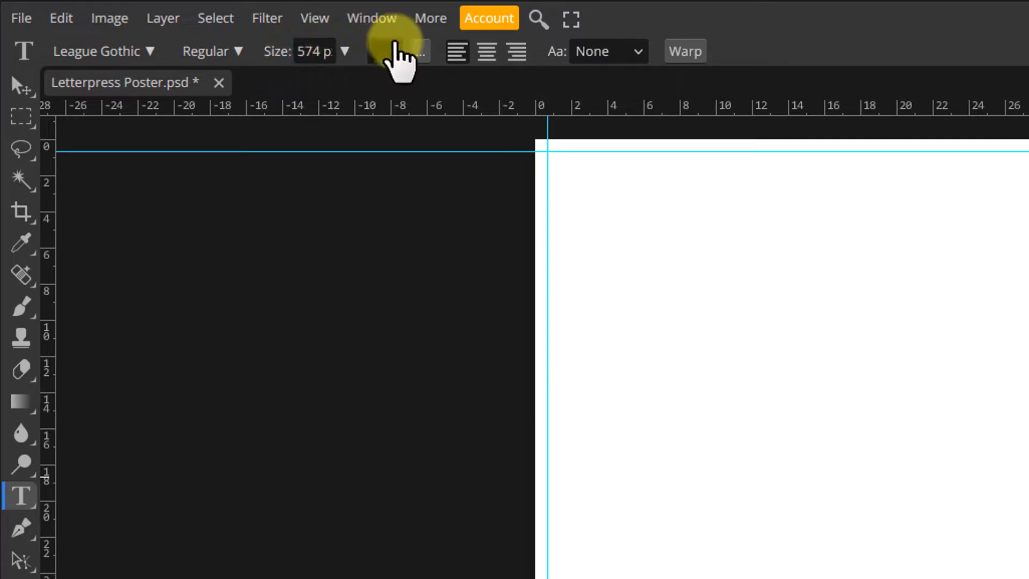
Set the text colour to CMYK values C 100%, M 20%, Y 0% and K 0%.
left_click(396, 52)
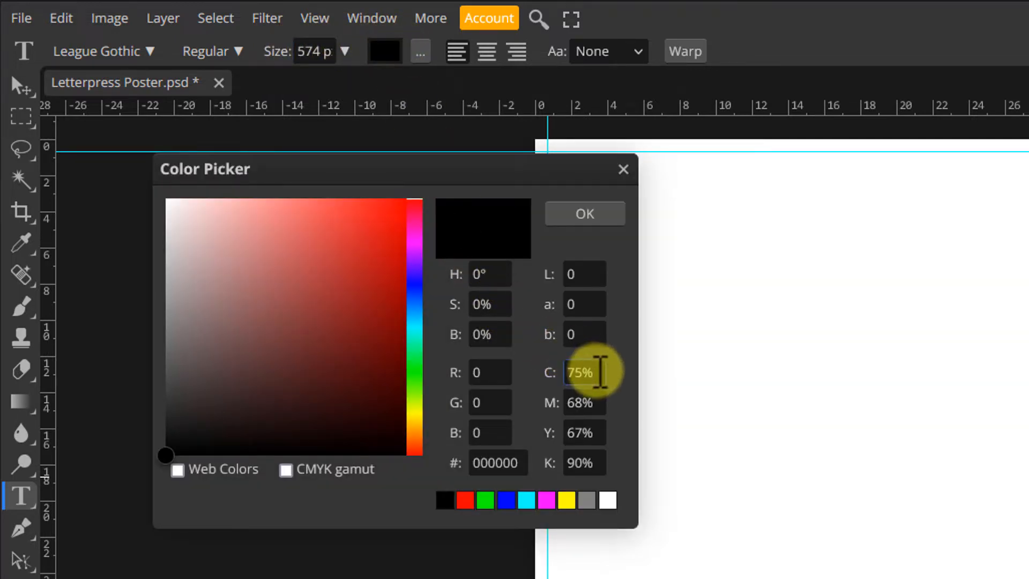
left_click(597, 371)
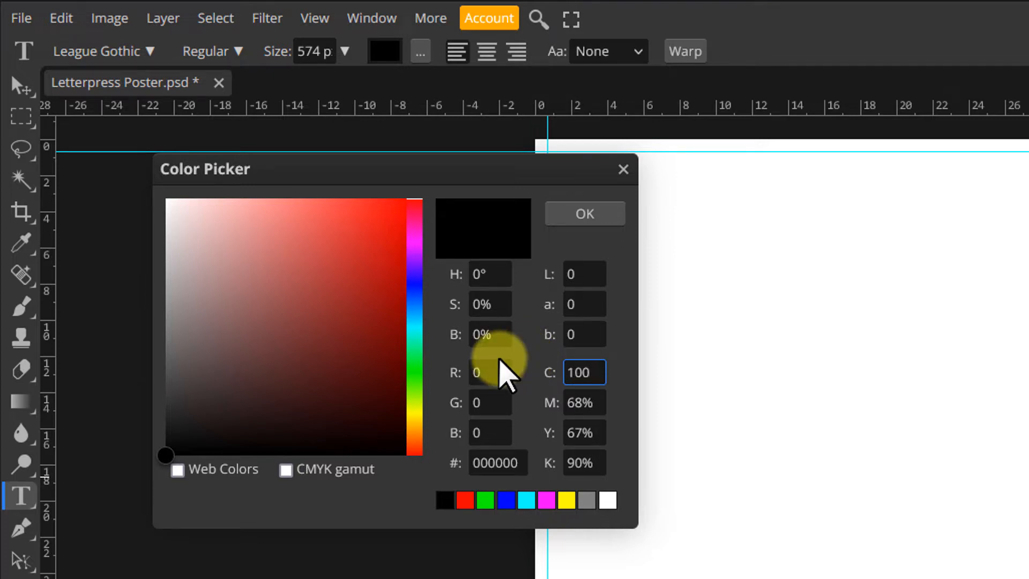
key("Tab")
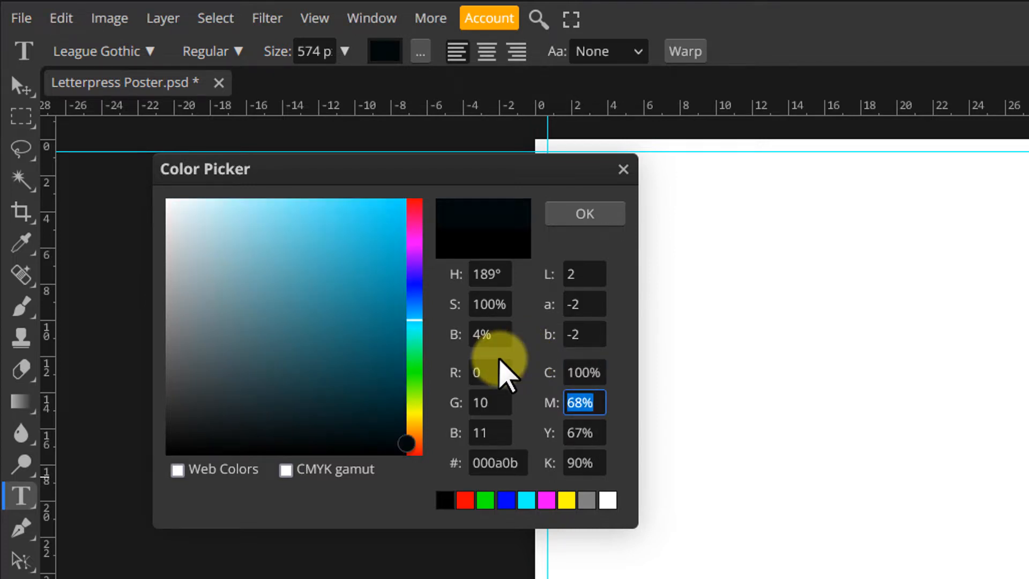
type("20")
key("Tab")
key("Tab")
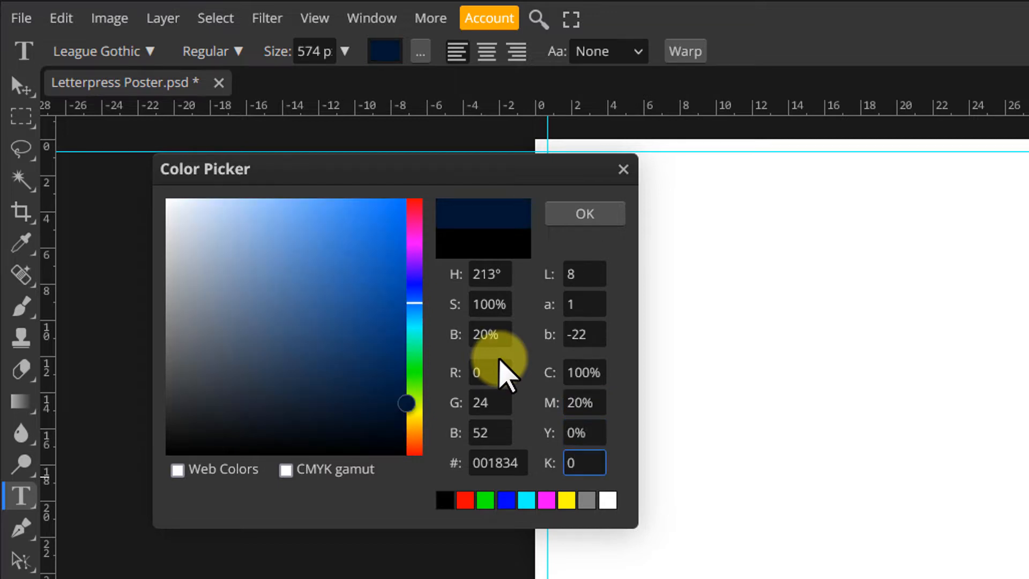
key("Return")
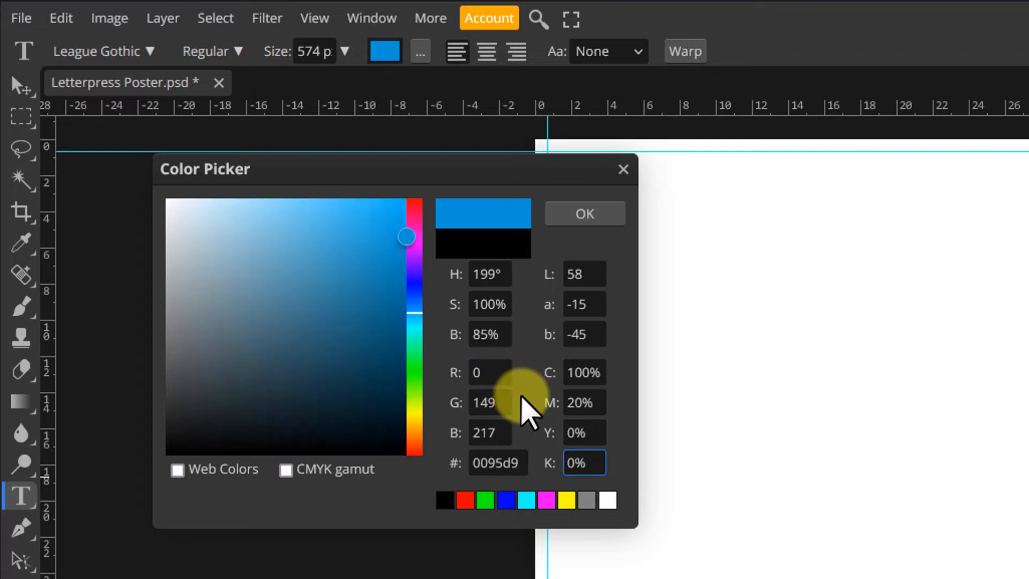
left_click(584, 213)
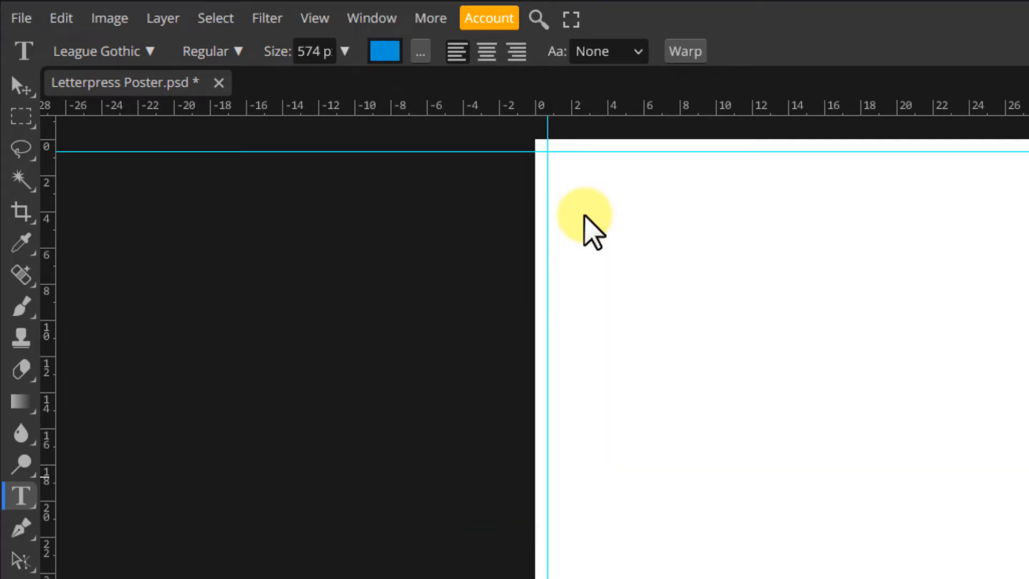
Add the text "EVERYONE'S" to the page and move it against the upper horizontal and left vertical guides.
left_click(559, 174)
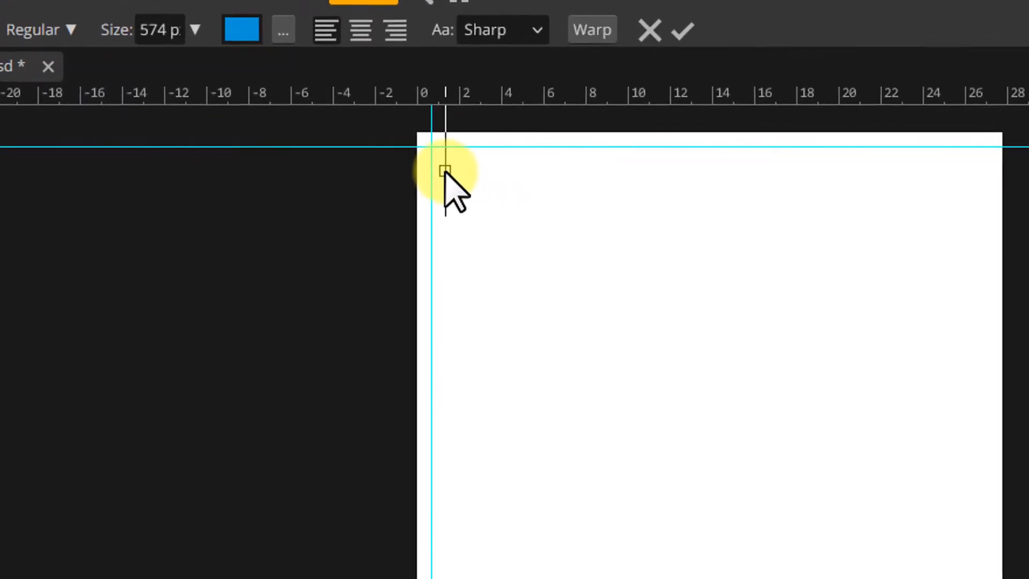
type("E")
type("VENT")
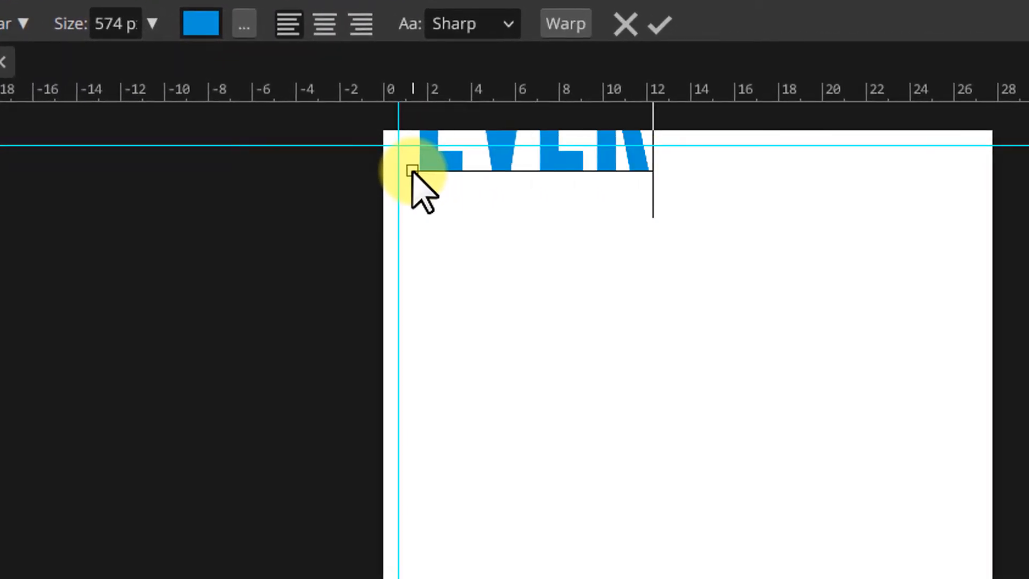
type("ONE'S")
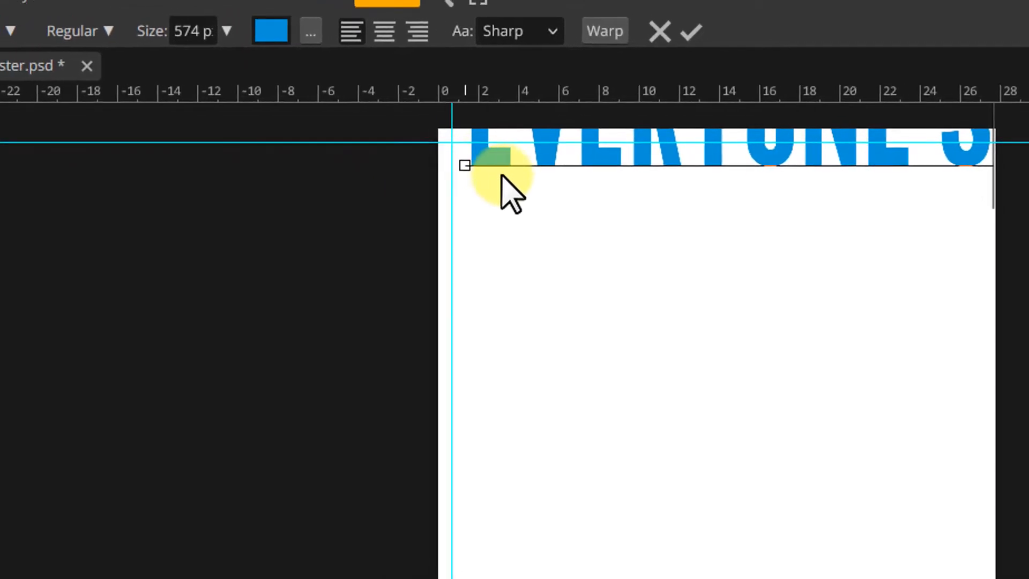
left_click(690, 32)
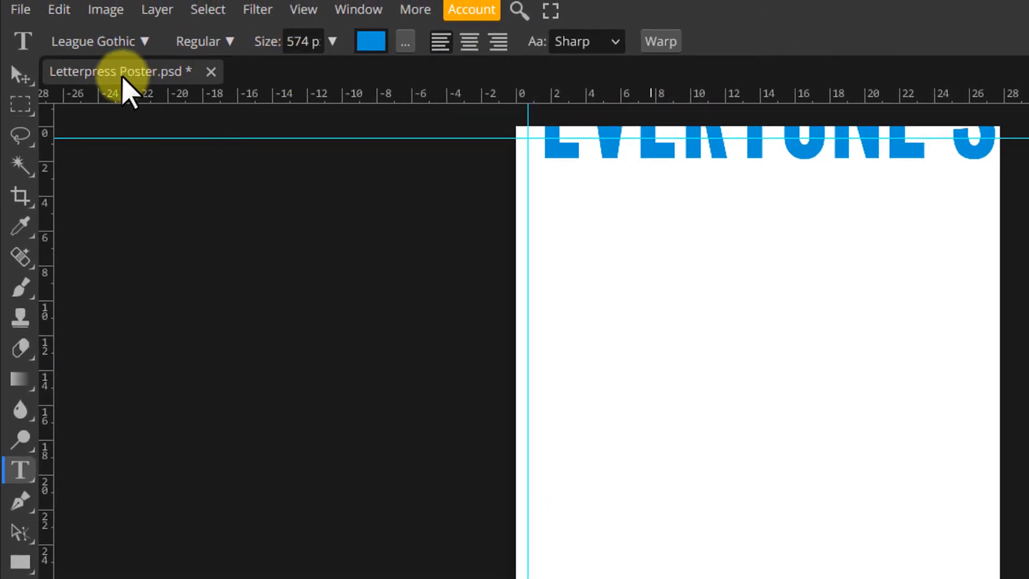
left_click(21, 75)
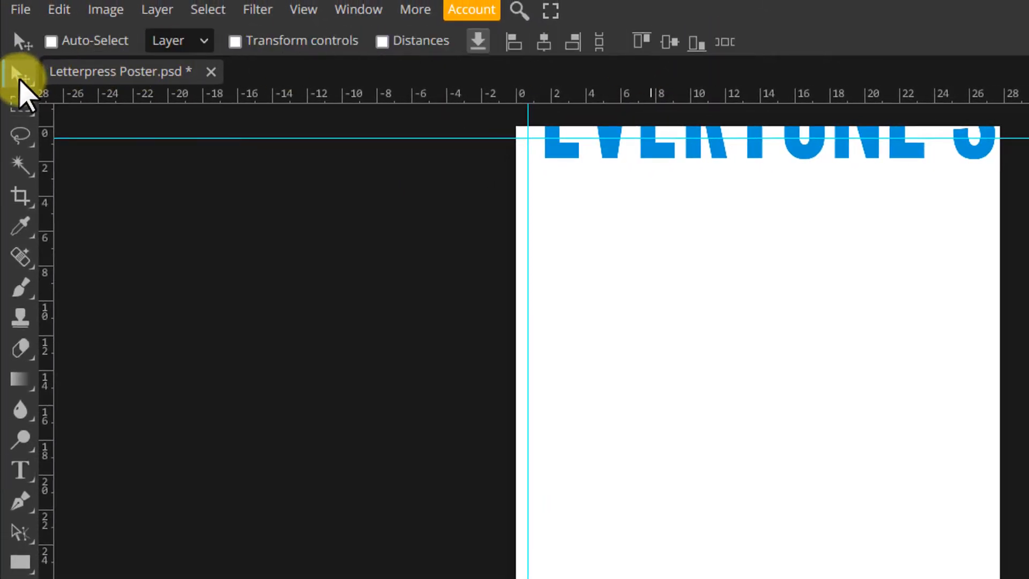
left_click_drag(745, 164, 736, 242)
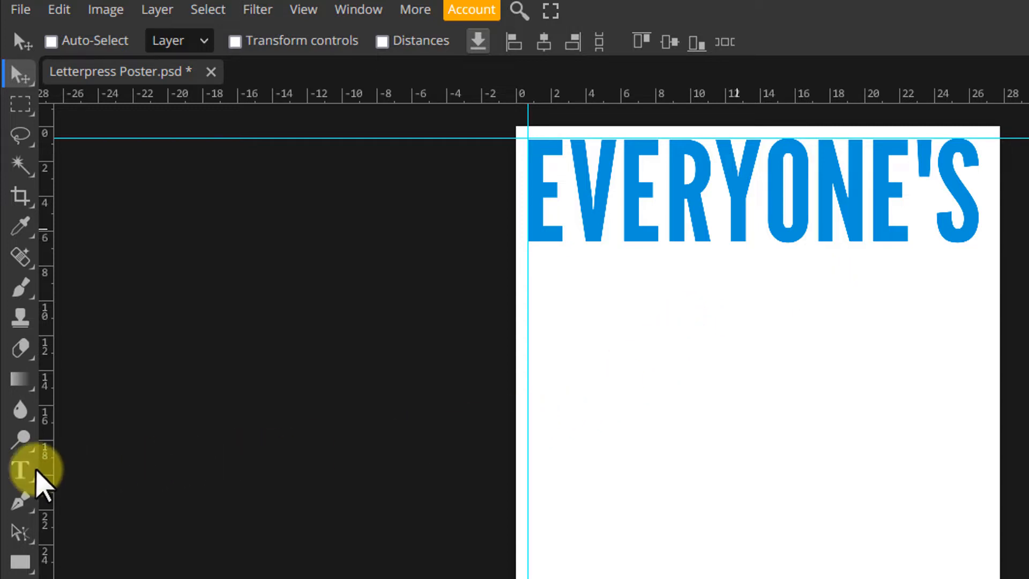
Add the text "STAR" as a separate layer and move it beneath "EVERYONE'S", flush with that word's right end.
left_click(22, 470)
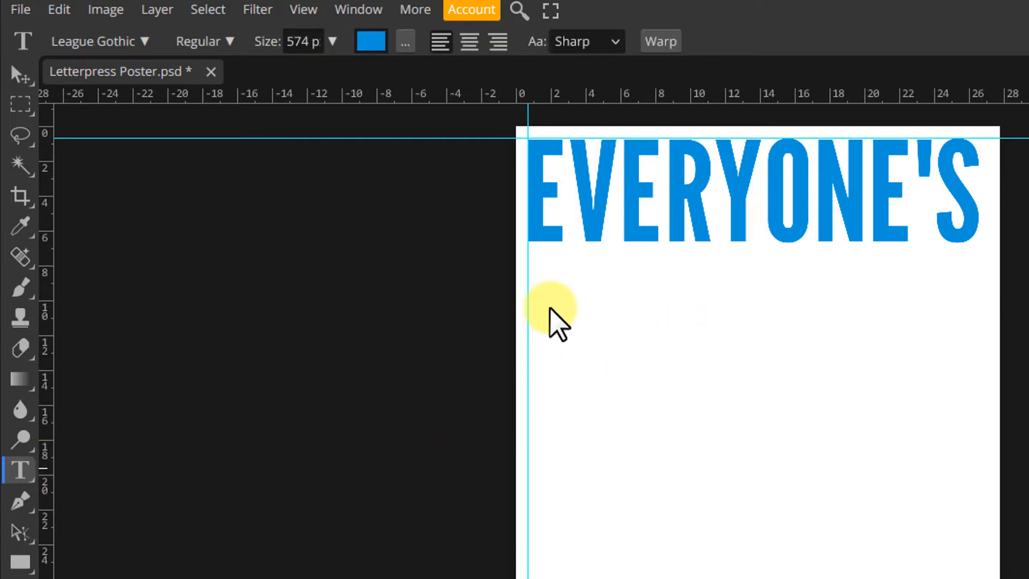
type("START")
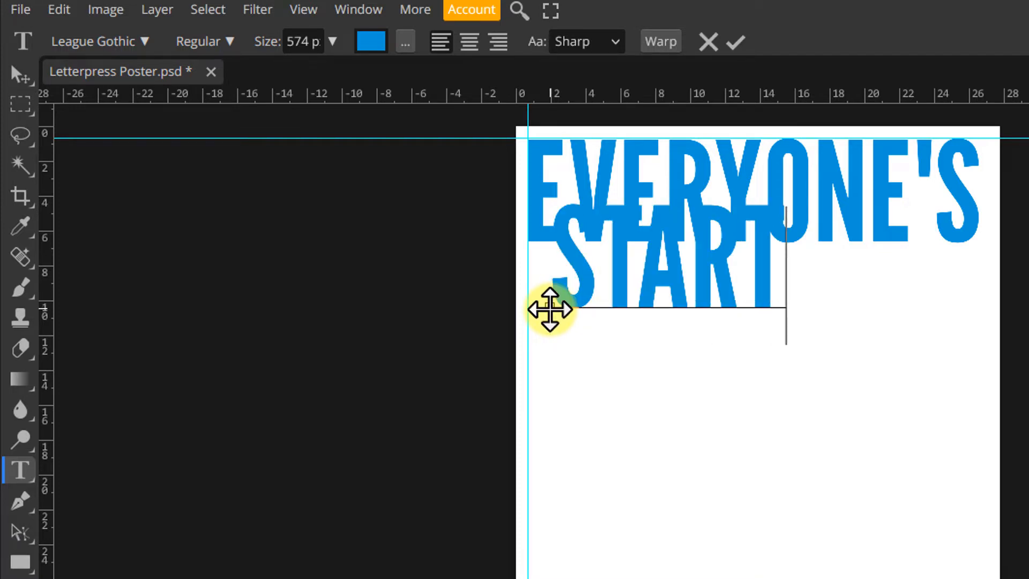
key("BackSpace")
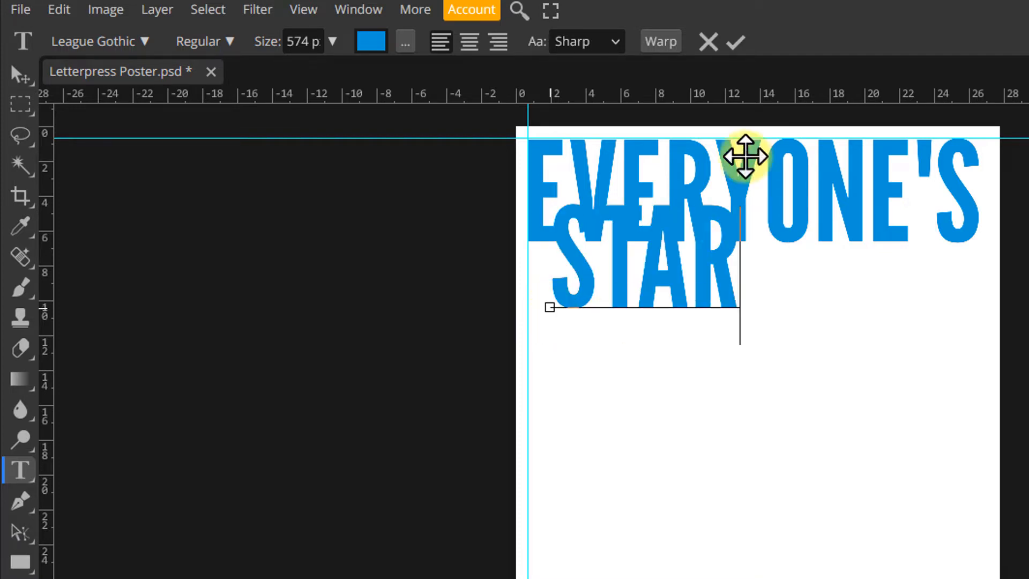
left_click(735, 44)
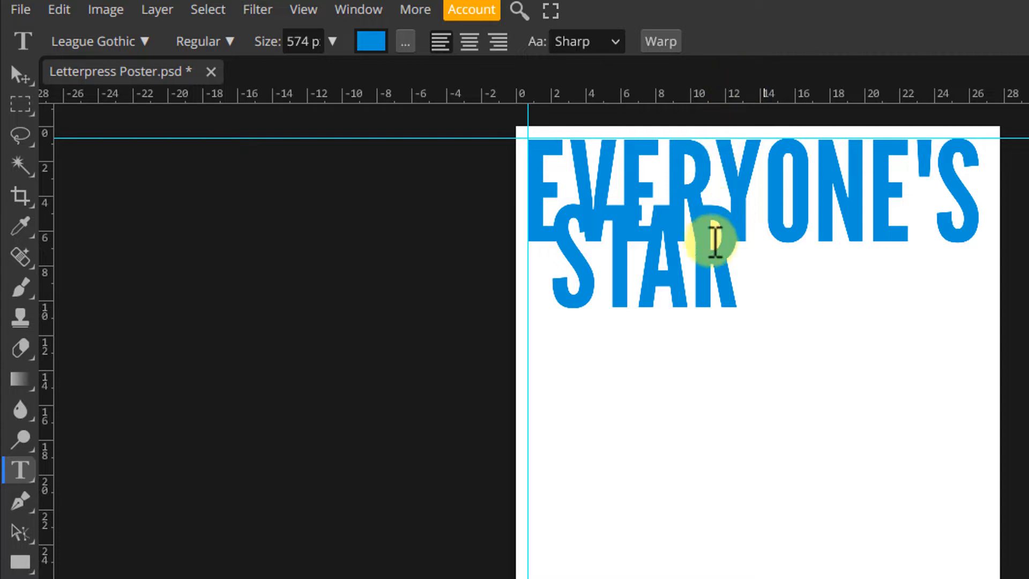
left_click(17, 74)
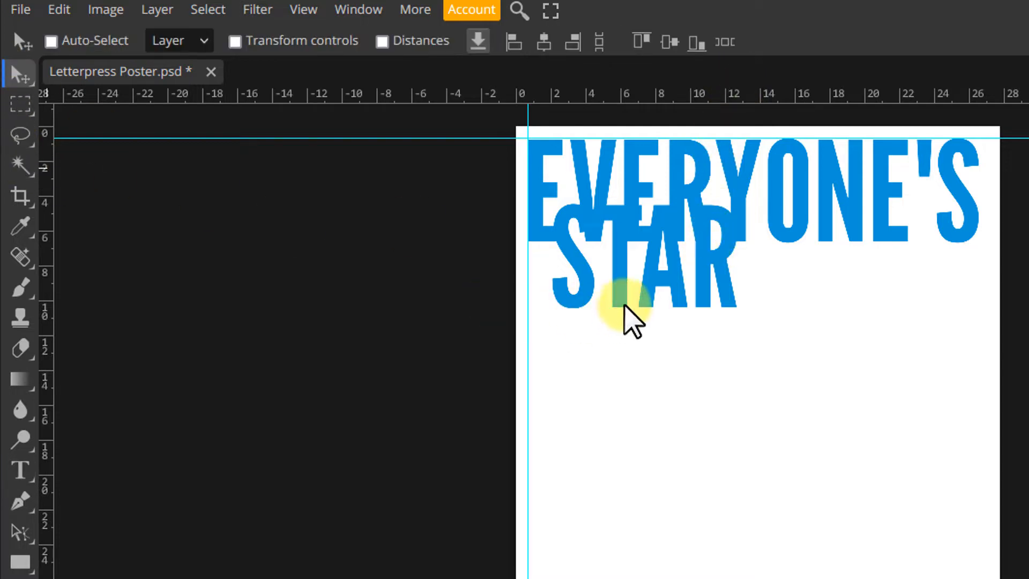
left_click_drag(620, 300, 893, 326)
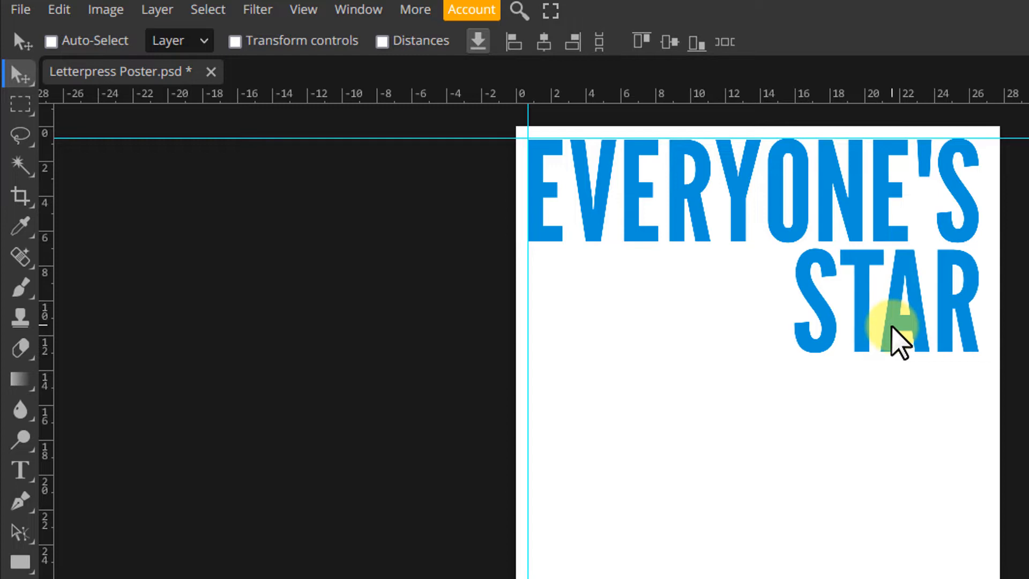
Add a vertical guide near the page's right edge and move "STAR" flush against it.
left_click_drag(46, 292, 985, 295)
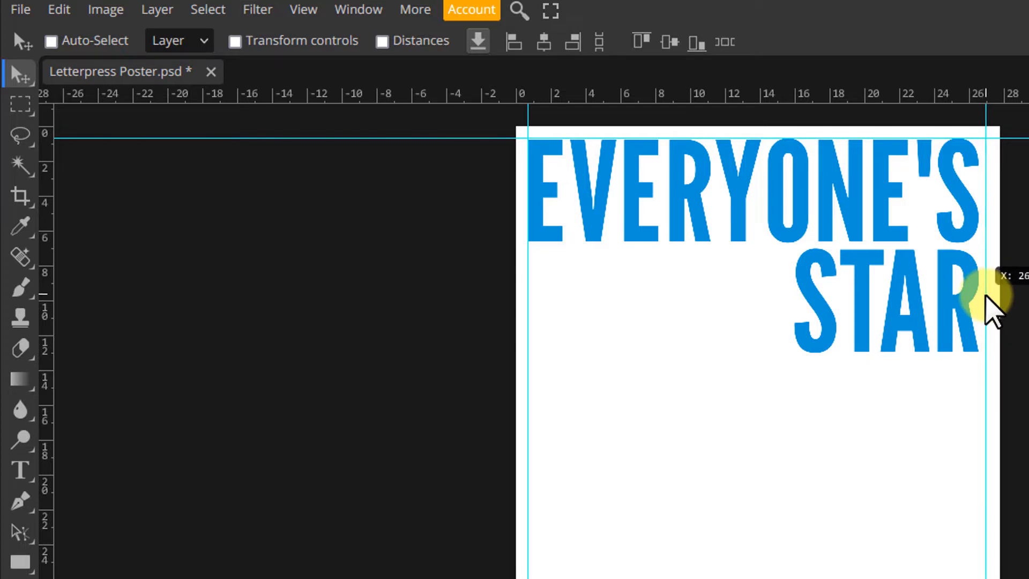
left_click_drag(984, 296, 984, 296)
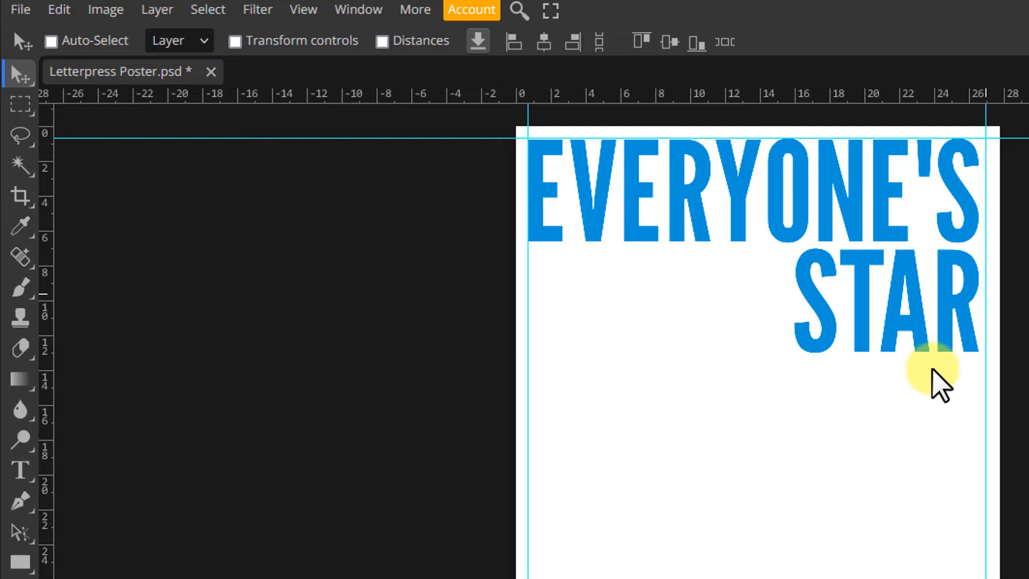
left_click_drag(906, 323, 911, 324)
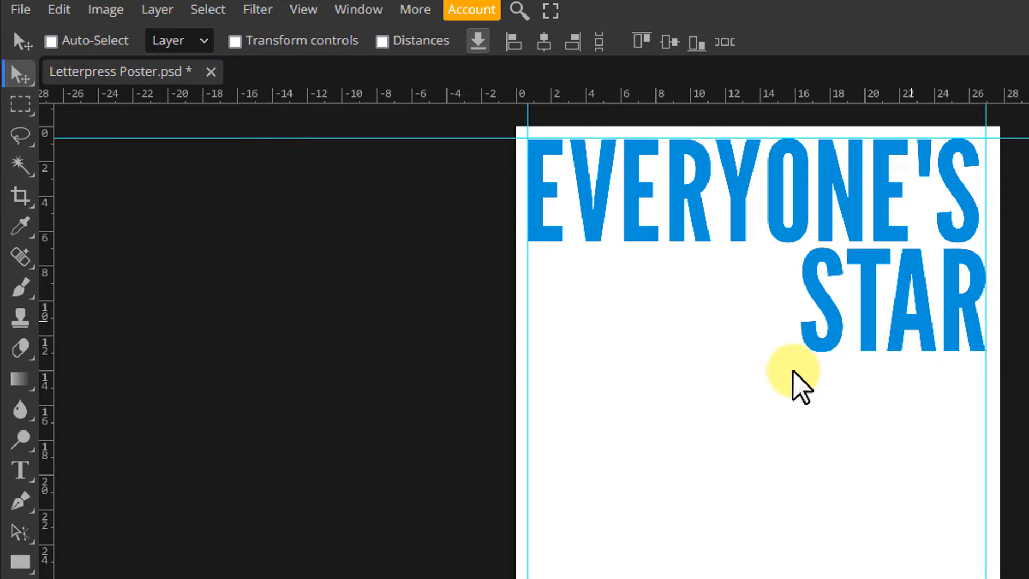
Change the font of the "STAR" text to Bebas Neue.
left_click(26, 460)
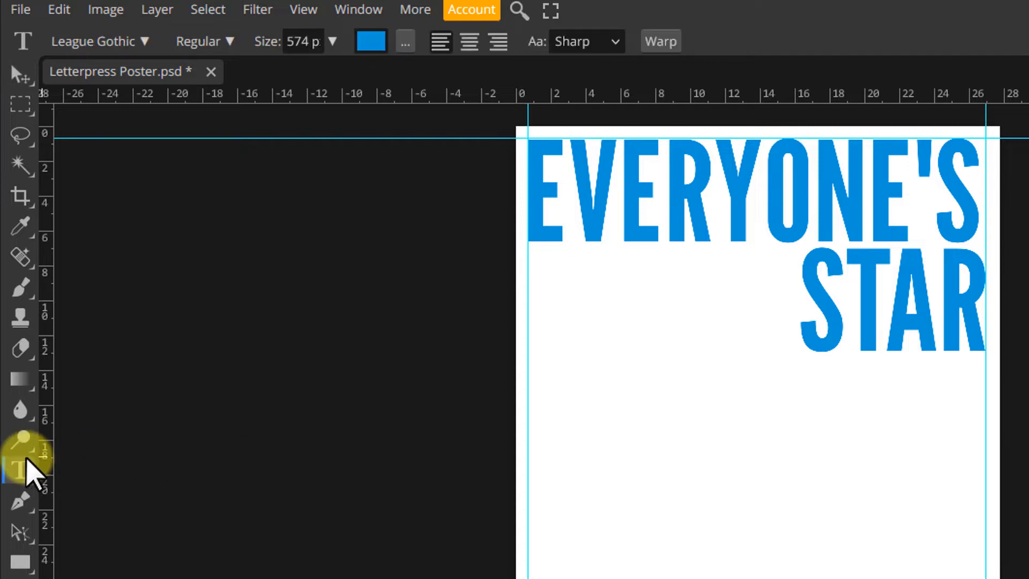
left_click(130, 43)
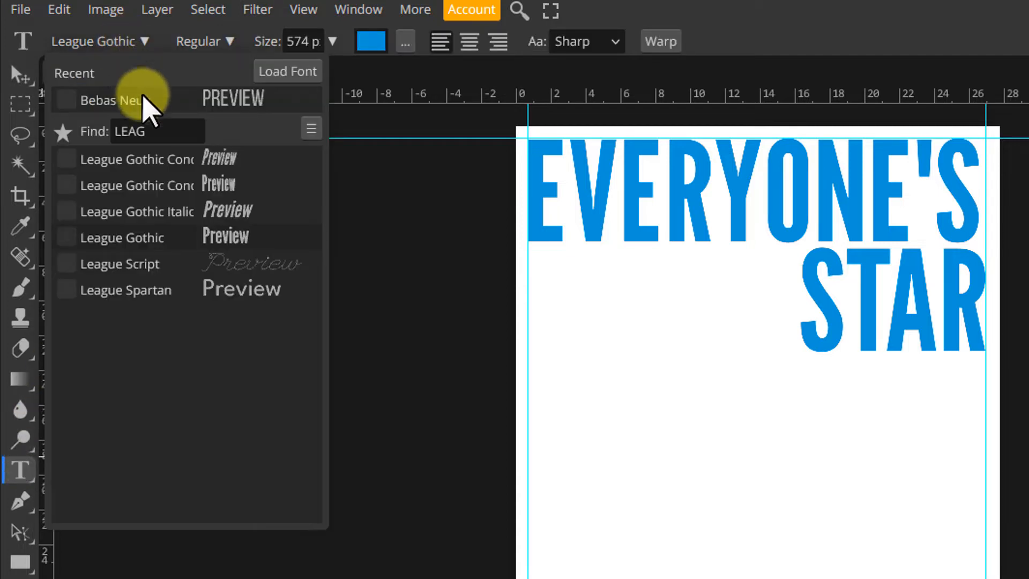
left_click_drag(156, 131, 43, 129)
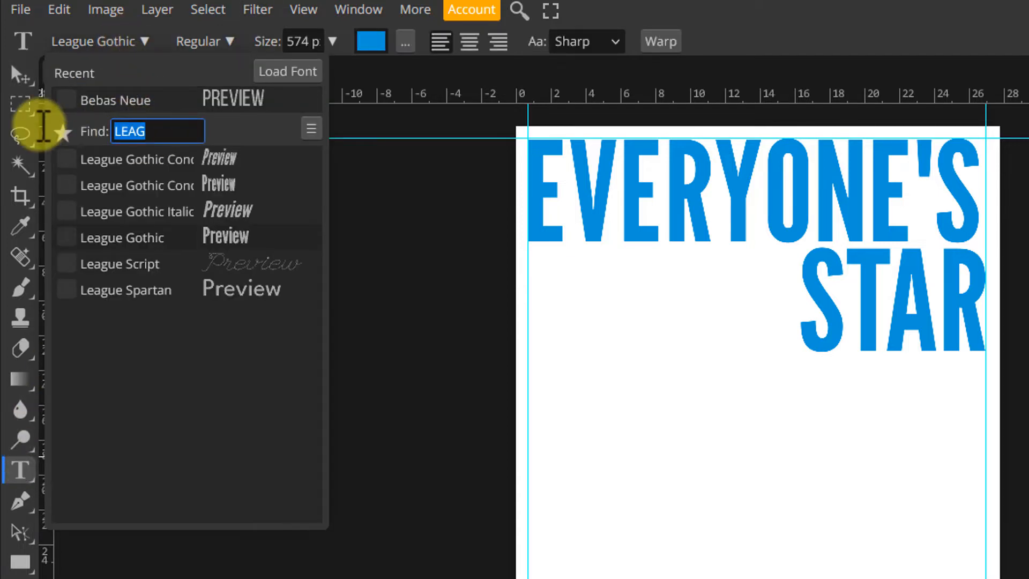
type("BEB")
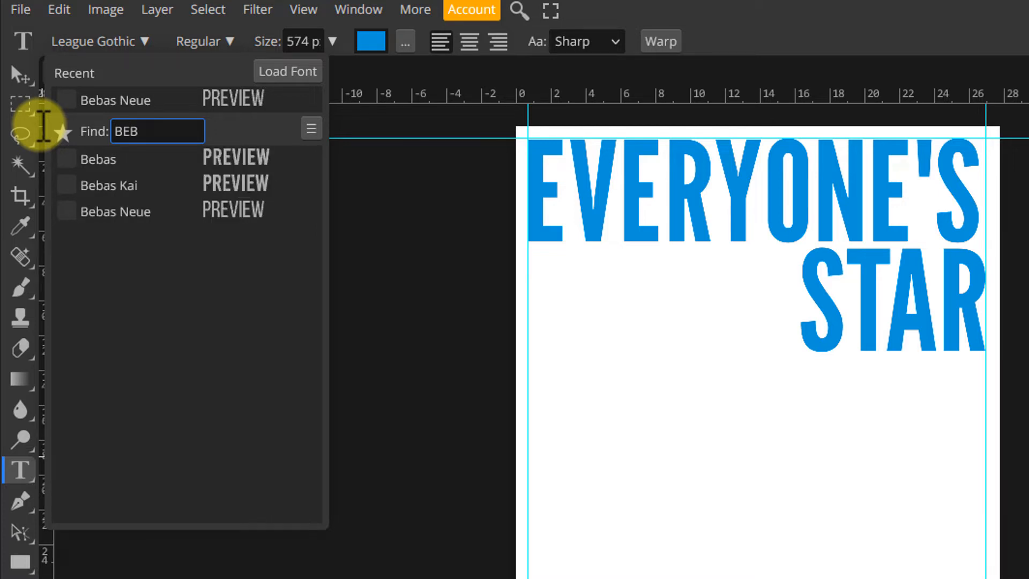
left_click(187, 215)
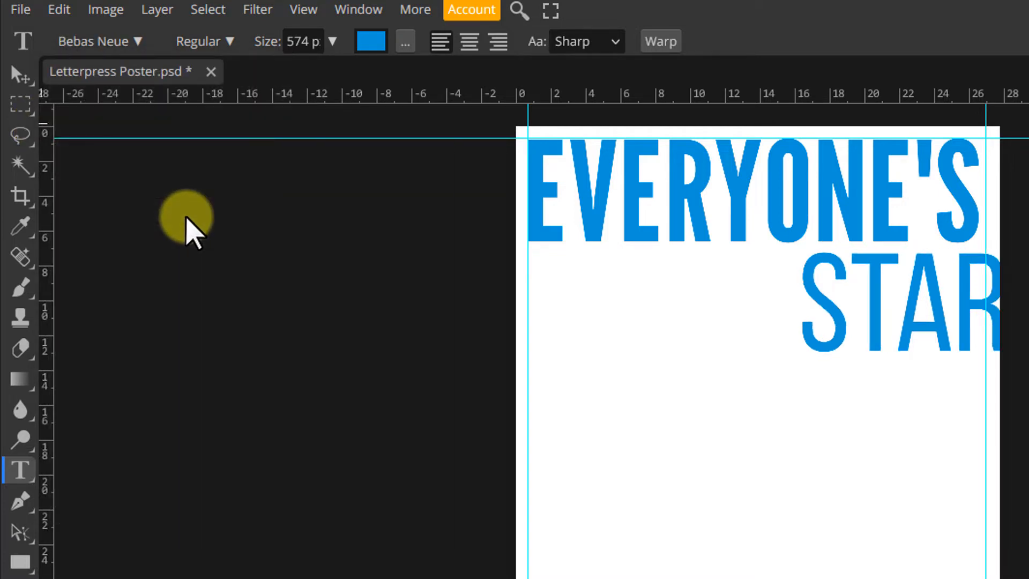
Set the "STAR" text to size 1000 in Bold and move it beneath "EVERYONE'S", flush with the right-hand vertical guide.
left_click_drag(298, 40, 244, 41)
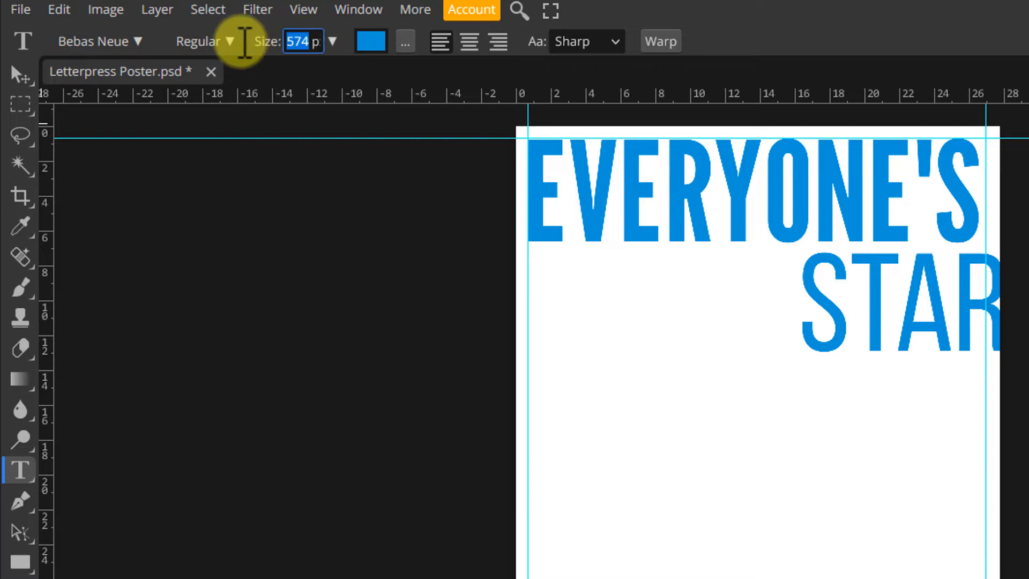
type("1000")
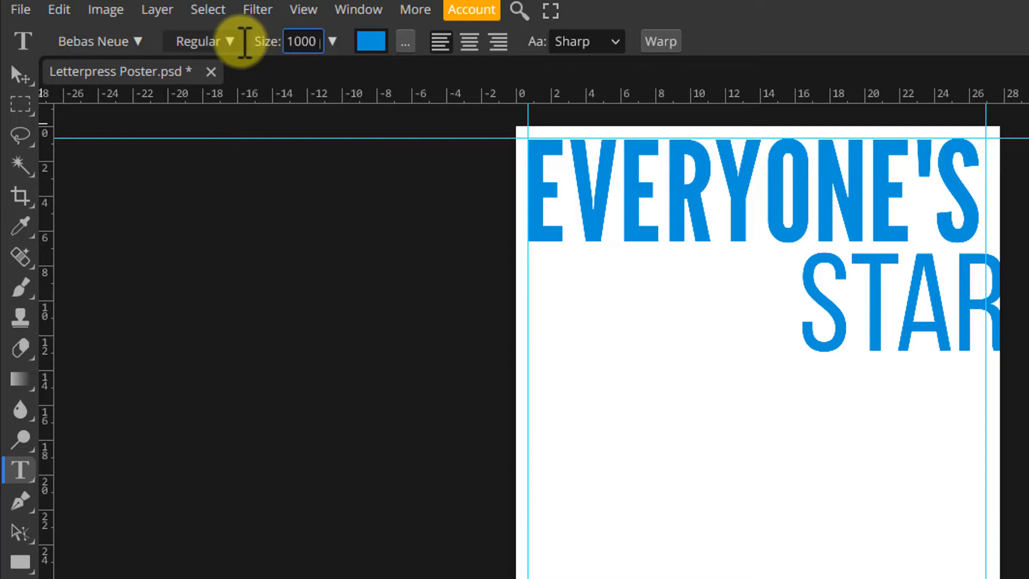
key("Return")
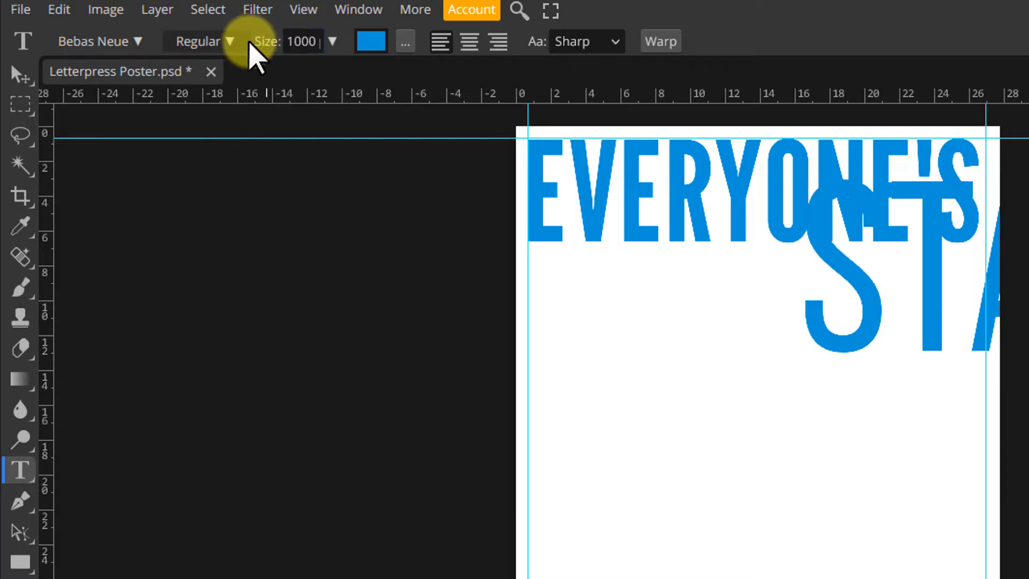
left_click(217, 41)
left_click(185, 174)
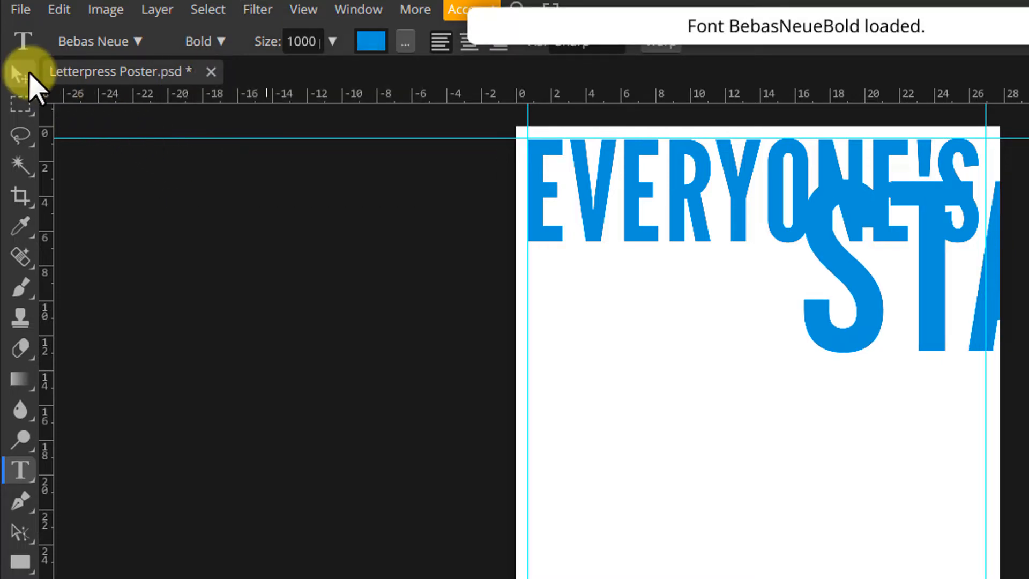
left_click(24, 74)
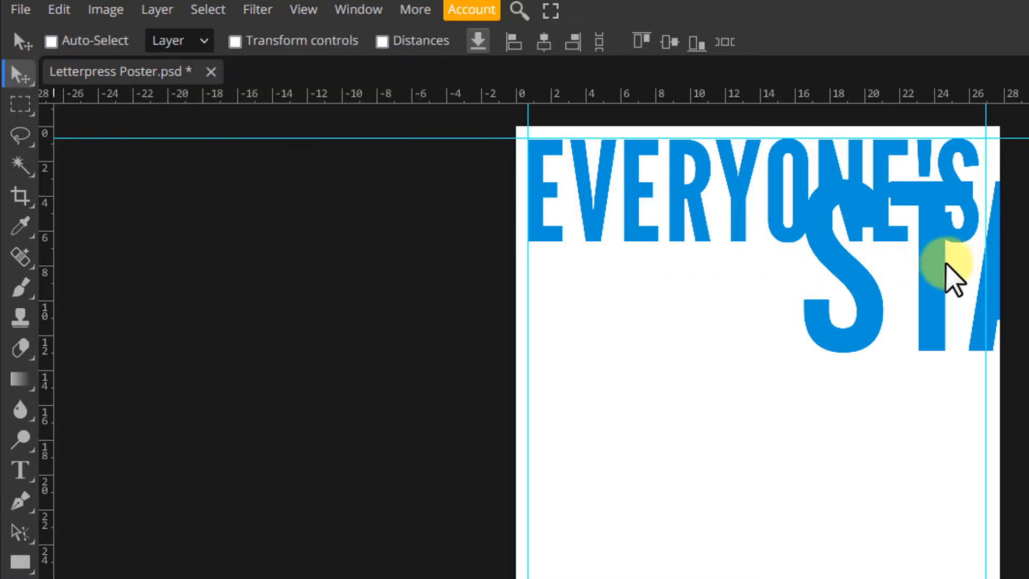
left_click_drag(911, 286, 767, 333)
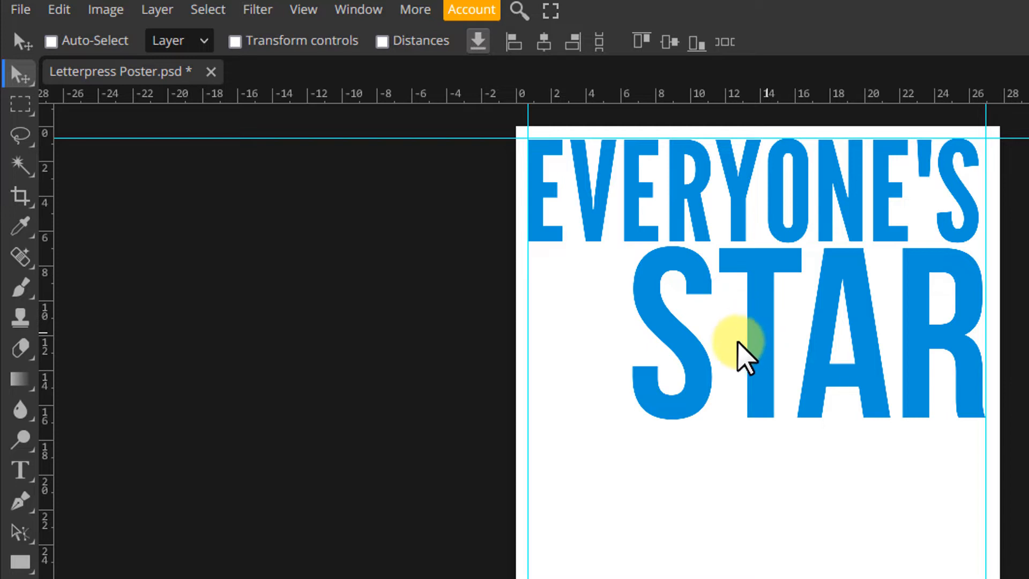
Add the text "LOS" as a separate layer near the page's left guide, in the lower part of the poster.
left_click(20, 470)
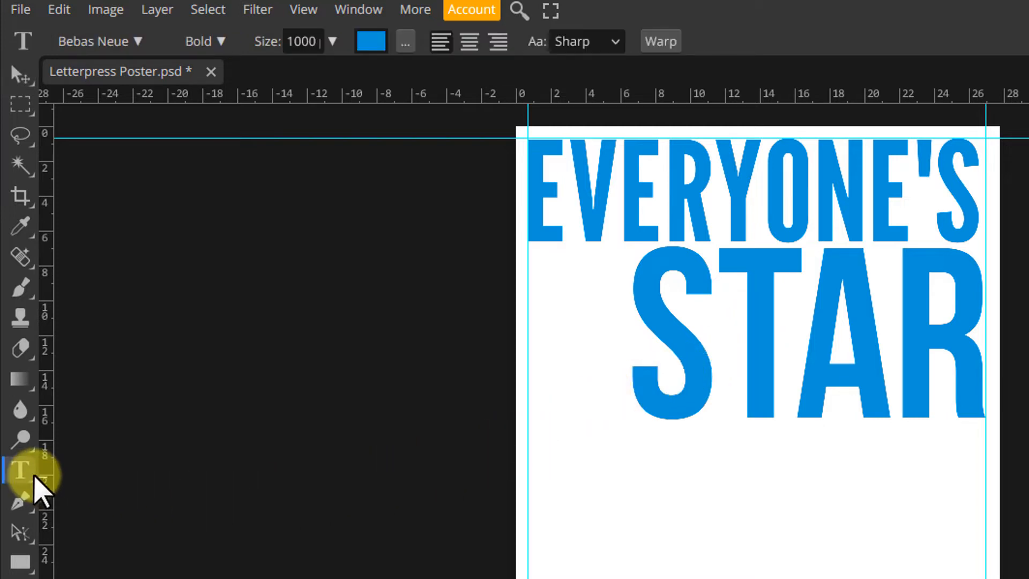
left_click(553, 488)
type("LOS")
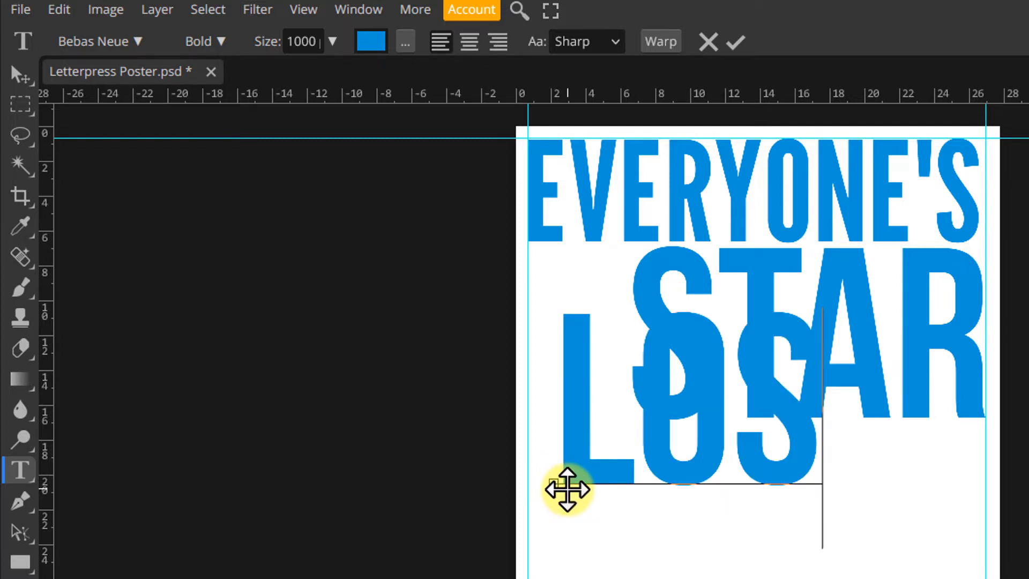
left_click(738, 44)
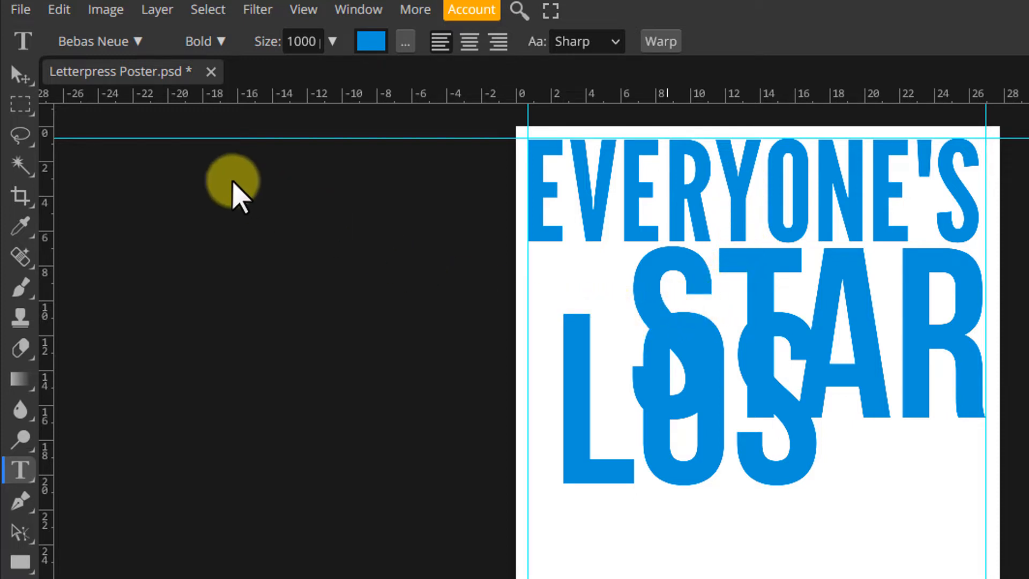
Change the font of the "LOS" text to Holtwood One SC.
left_click(118, 43)
left_click_drag(154, 130, 73, 132)
type("HOLD")
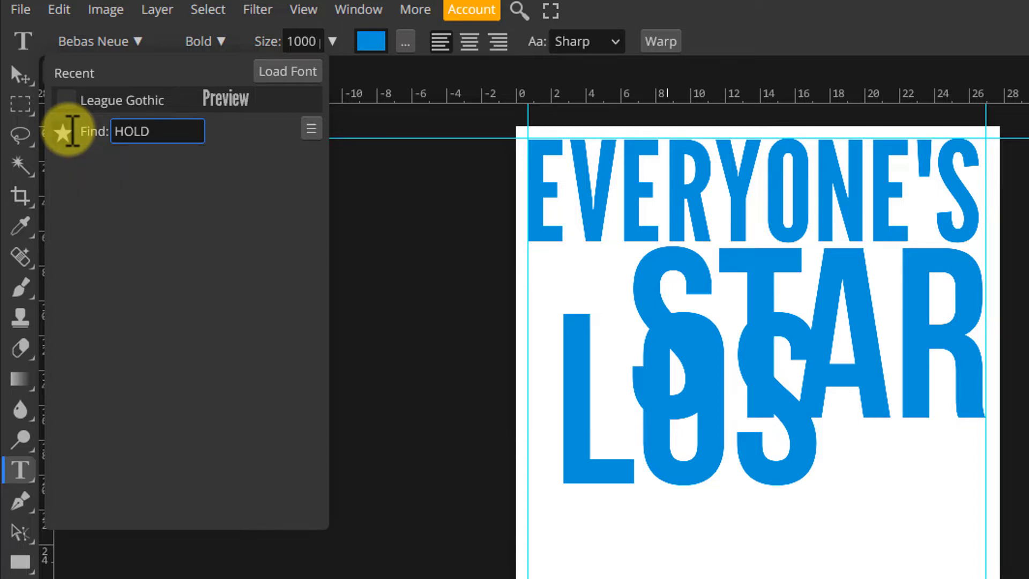
key("BackSpace")
type("T")
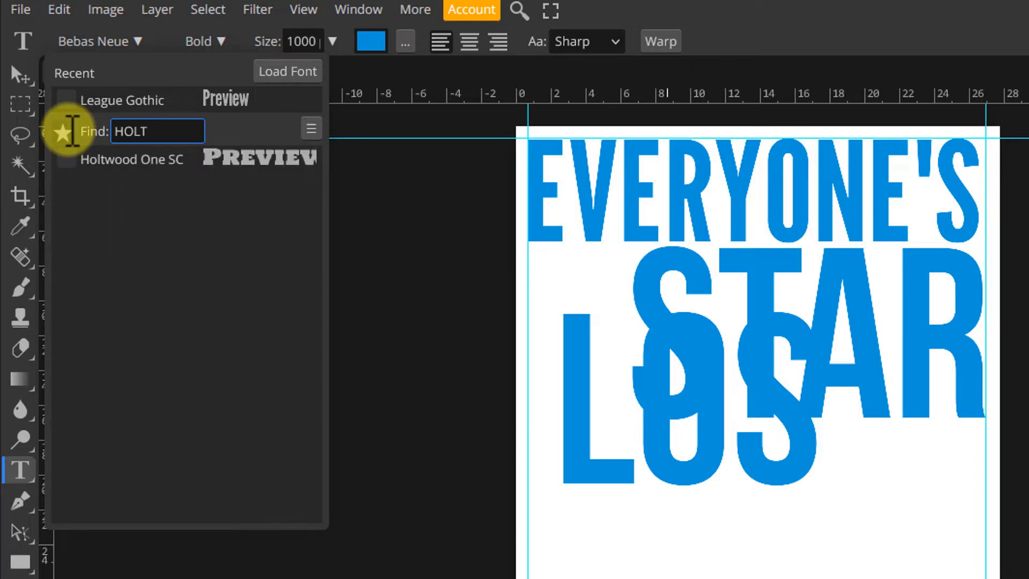
left_click(251, 164)
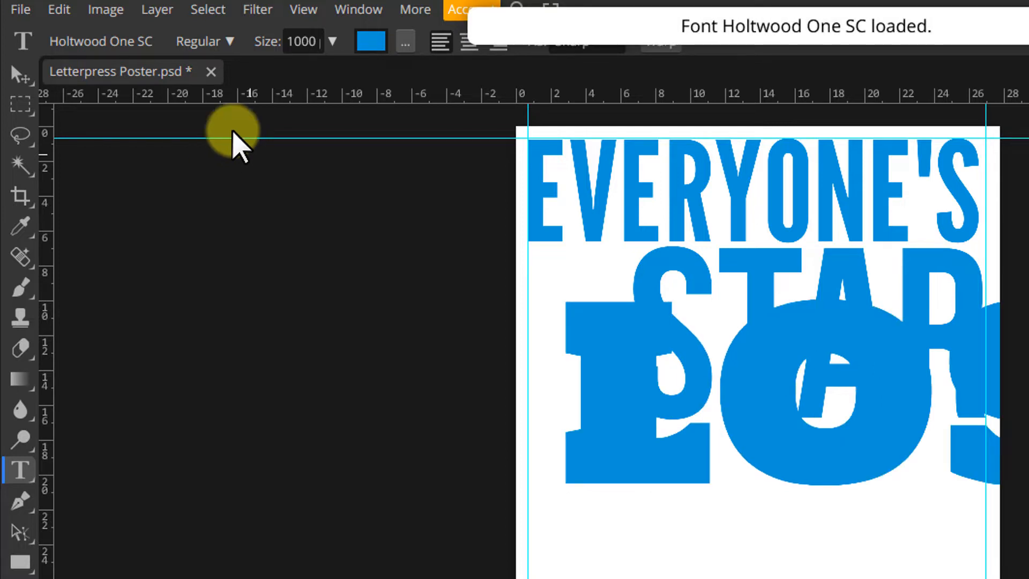
Set the "LOS" text size to 830 and move it beneath "STAR", flush with the left-hand vertical guide.
left_click(298, 41)
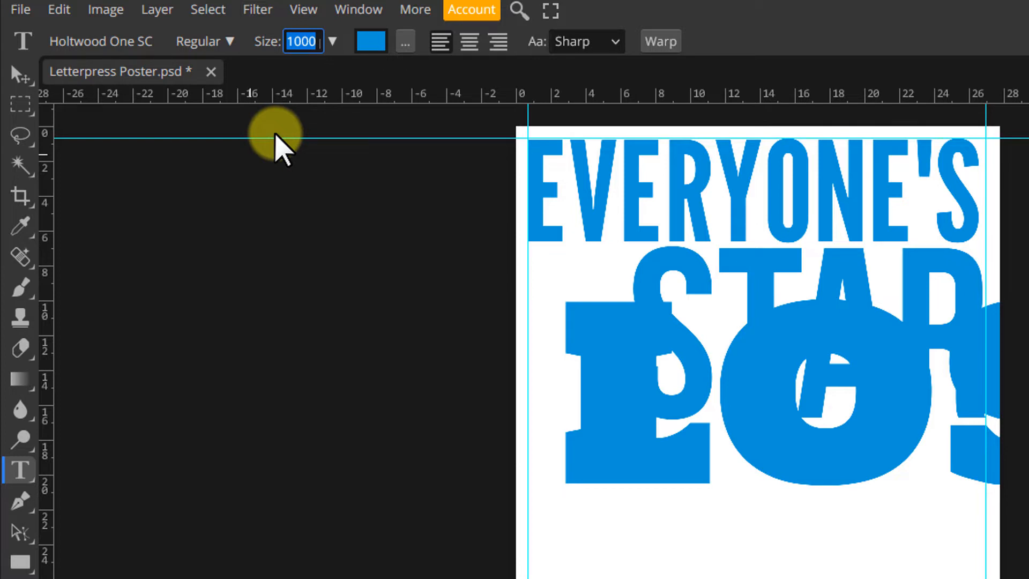
key("Return")
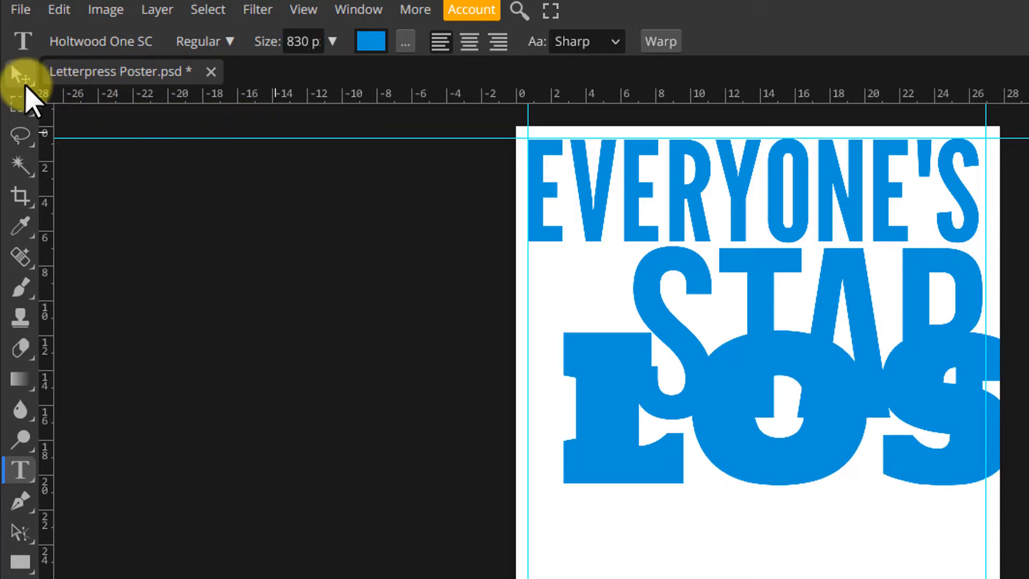
left_click(24, 81)
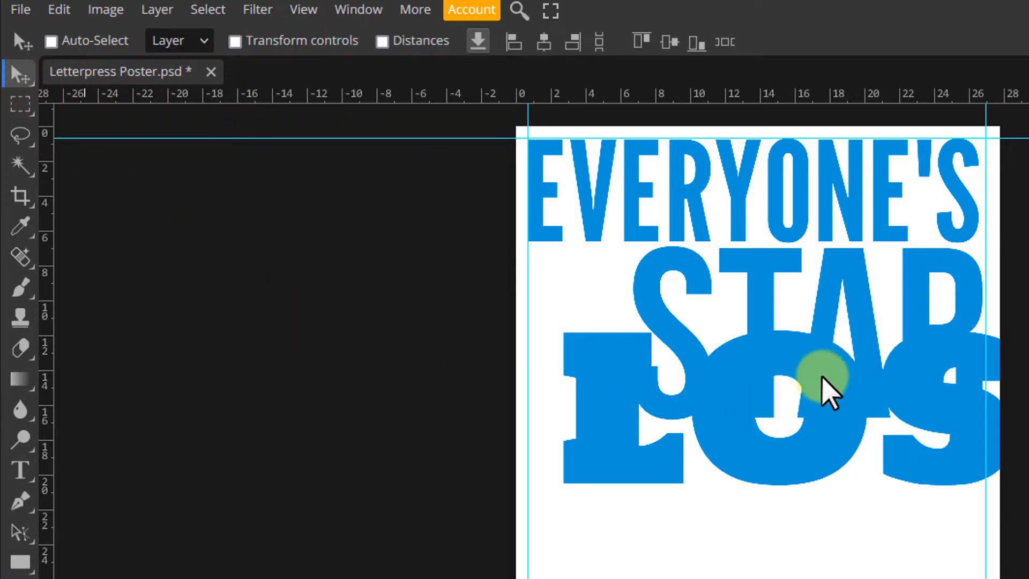
left_click_drag(819, 386, 785, 465)
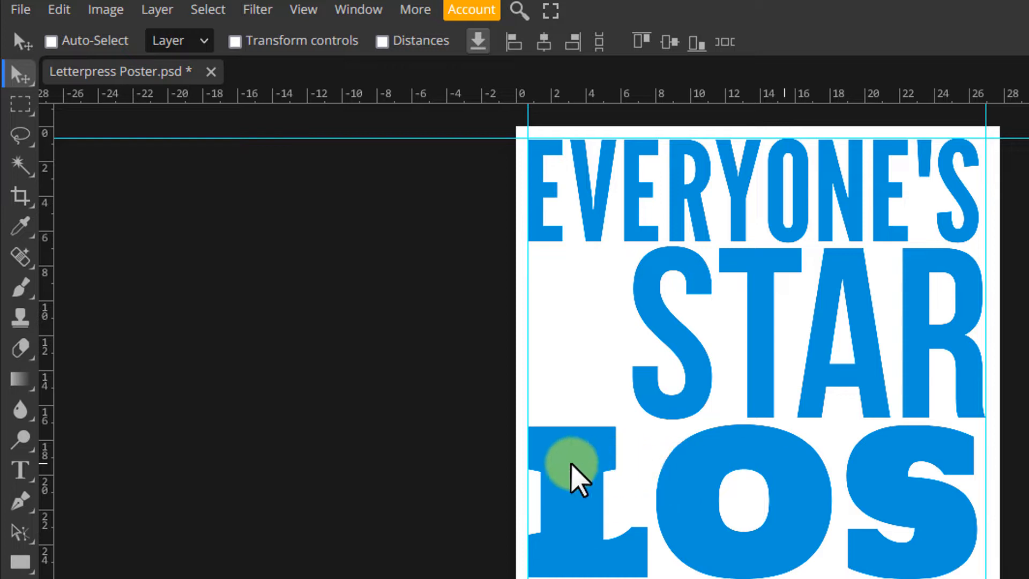
Increase the "LOS" text size to 845 so it spans both vertical guides, and nudge the word slightly down.
left_click(21, 470)
left_click(289, 41)
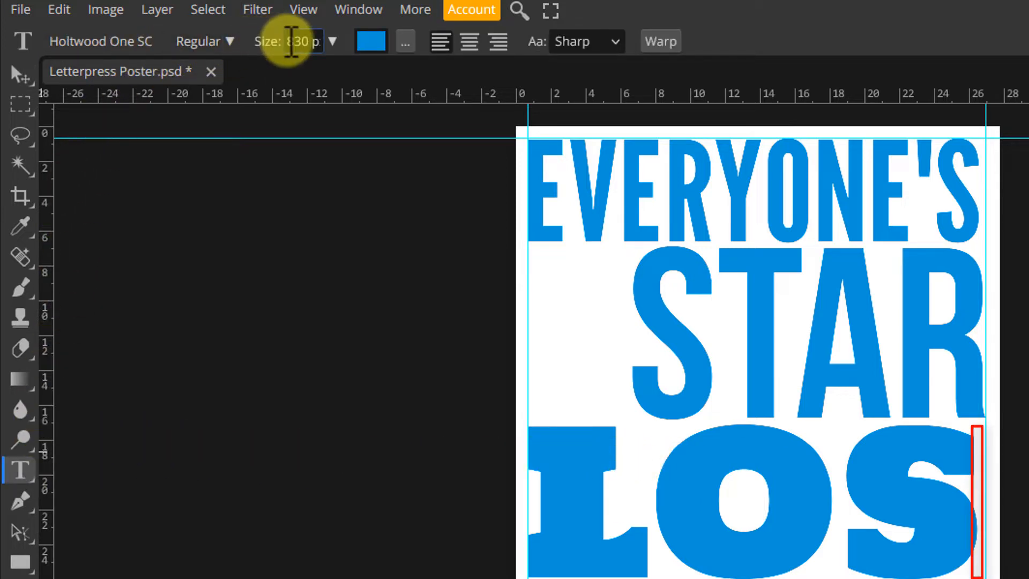
key("Up")
key("Up")
key("Up")
key("Up")
key("Up")
key("Up")
key("Up")
key("Up")
key("Up")
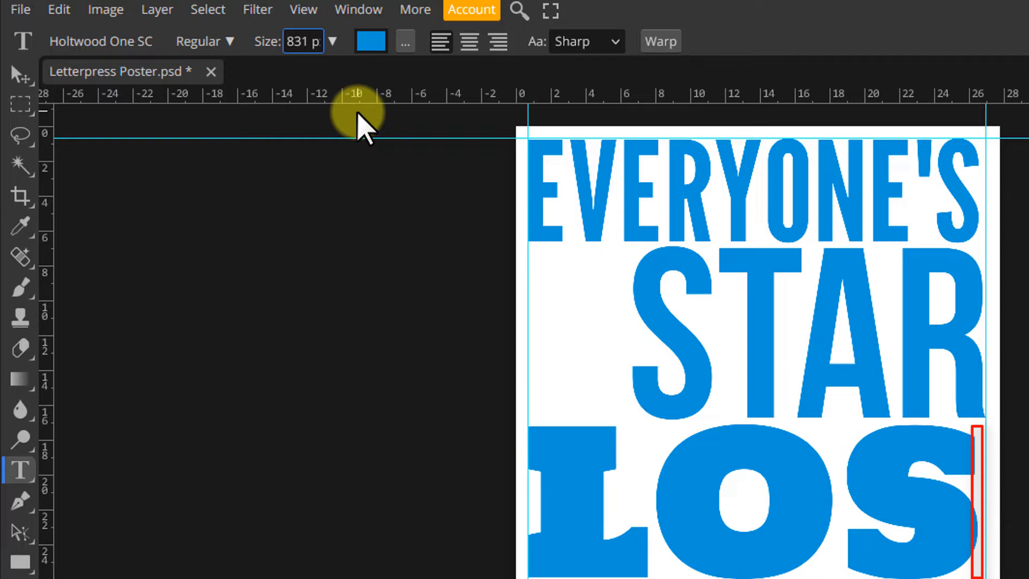
key("Up")
key("Up")
key("Up")
key("Up")
key("Up")
key("Up")
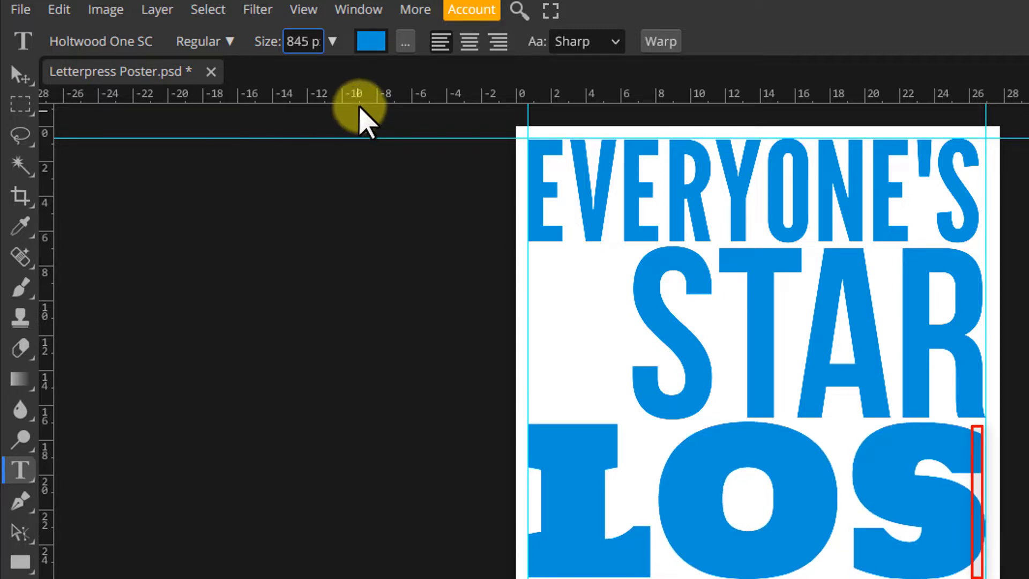
left_click(20, 73)
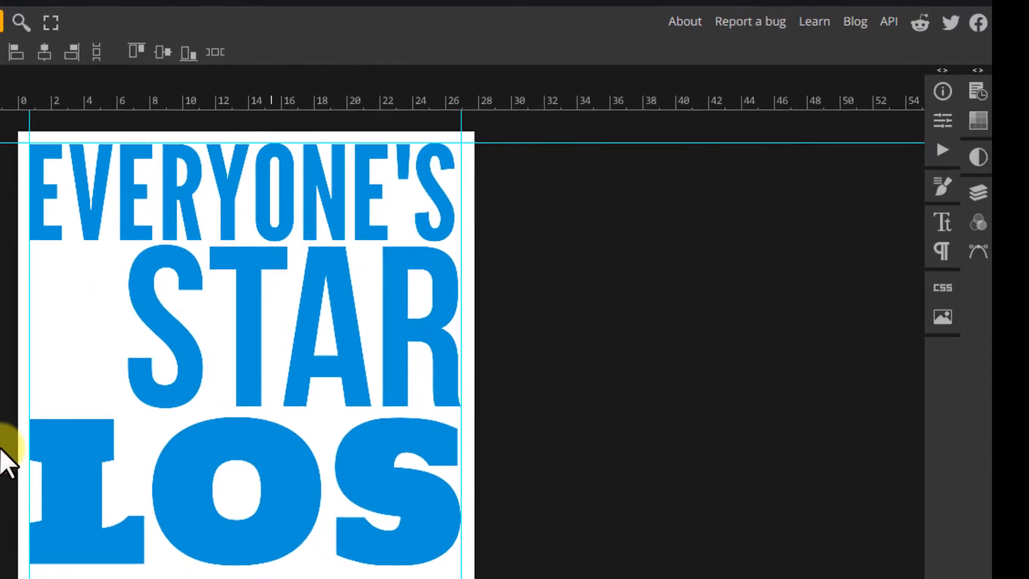
Select the "STAR" layer and nudge it slightly down to even out its spacing between "EVERYONE'S" and "LOS".
left_click(976, 193)
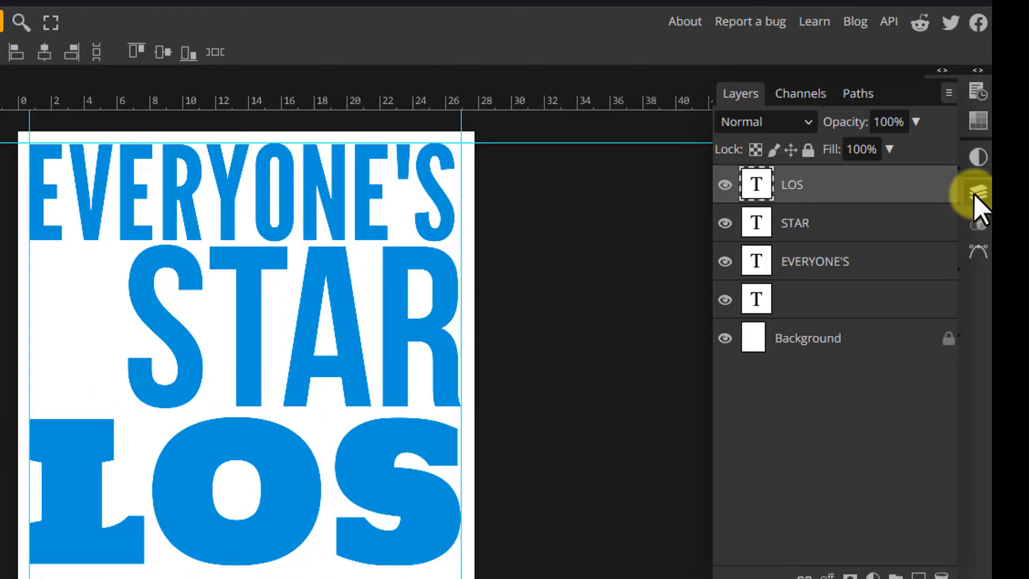
left_click(836, 227)
left_click(976, 193)
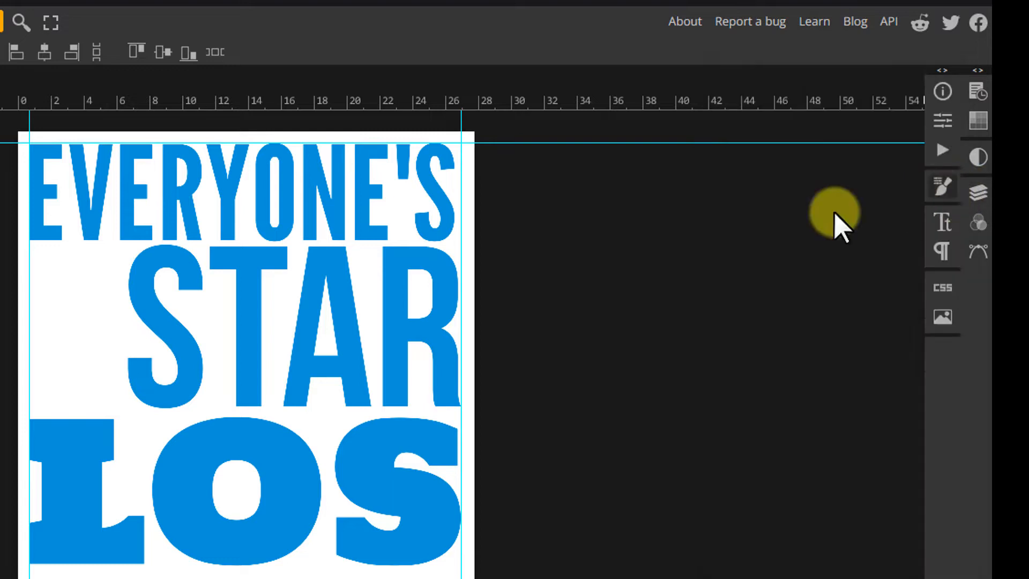
left_click(344, 307)
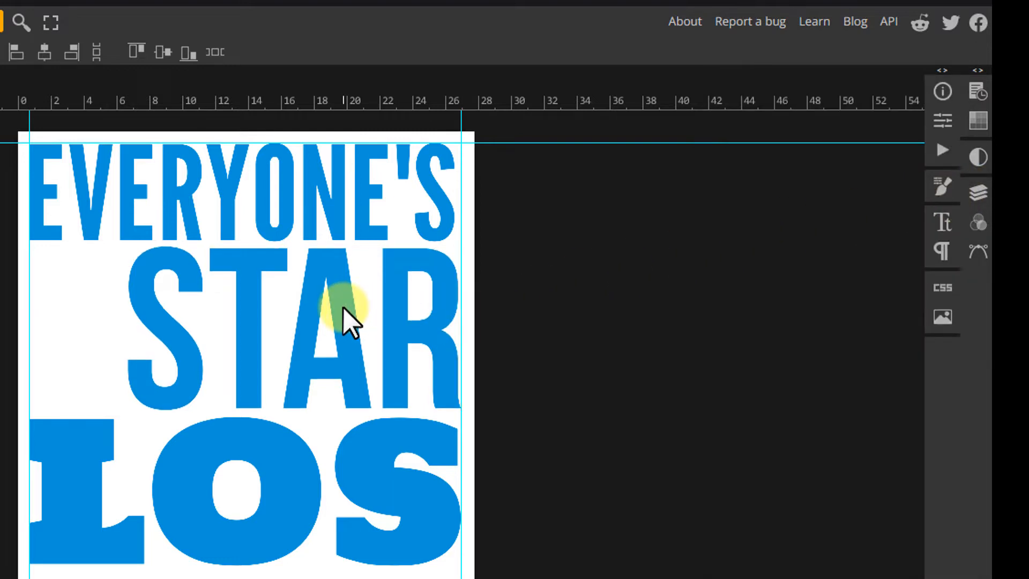
Increase the "EVERYONE'S" text size to 582 to span both vertical guides, and nudge it down against the horizontal guide.
left_click(977, 191)
left_click(854, 259)
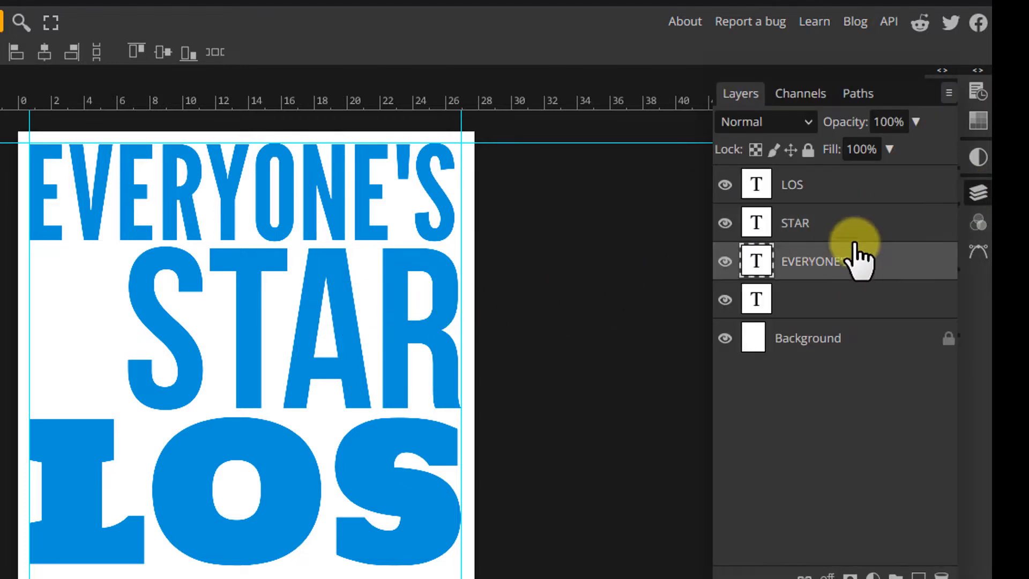
left_click(979, 190)
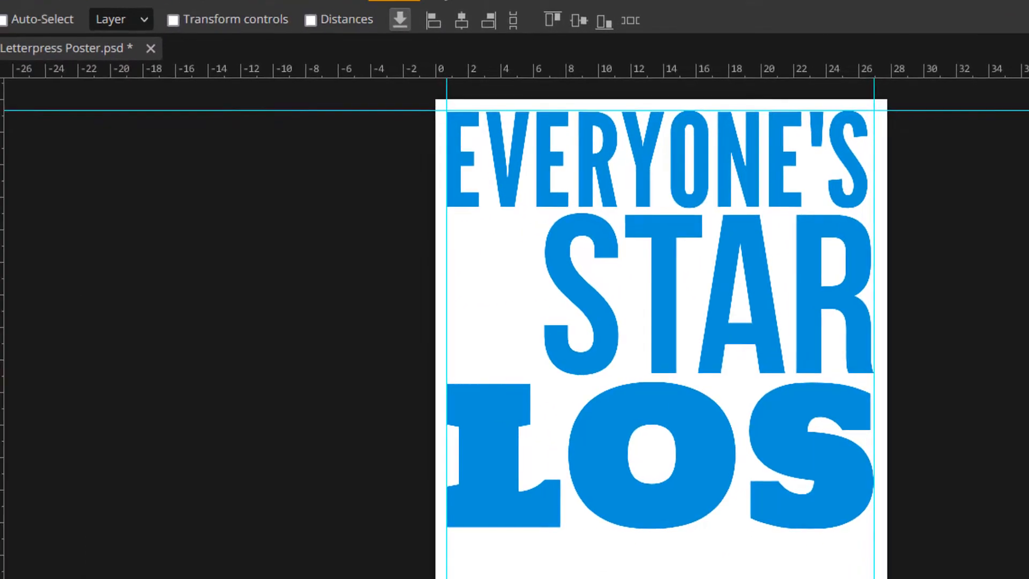
left_click(20, 416)
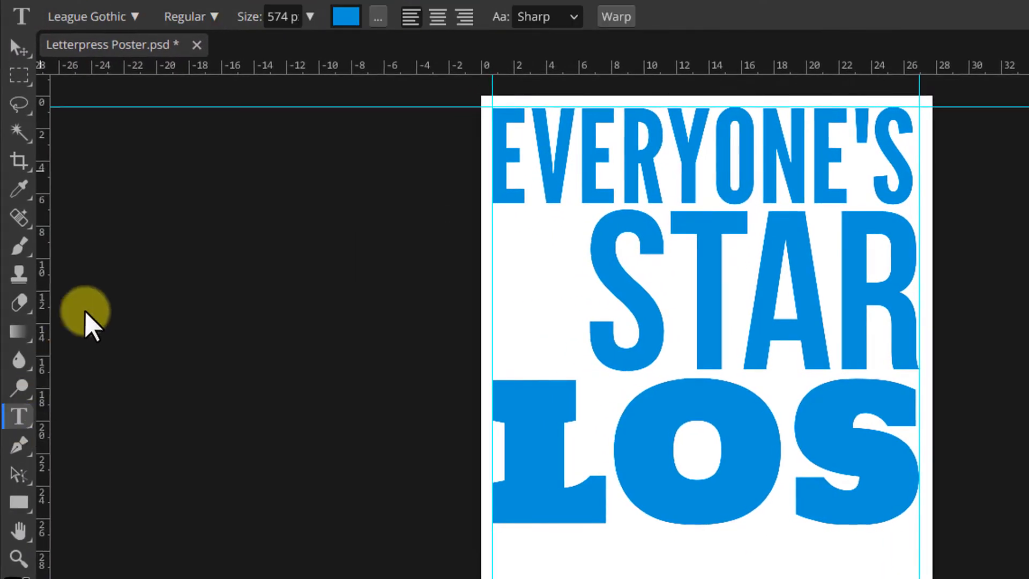
left_click(280, 17)
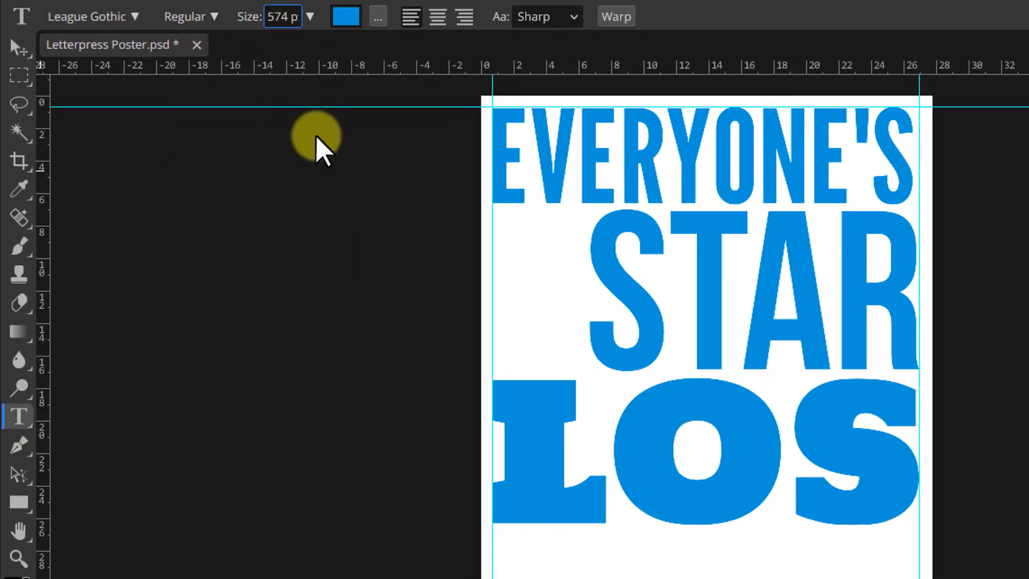
key("Up")
key("Up")
key("Up")
key("Up")
key("Up")
key("Up")
key("Up")
key("Up")
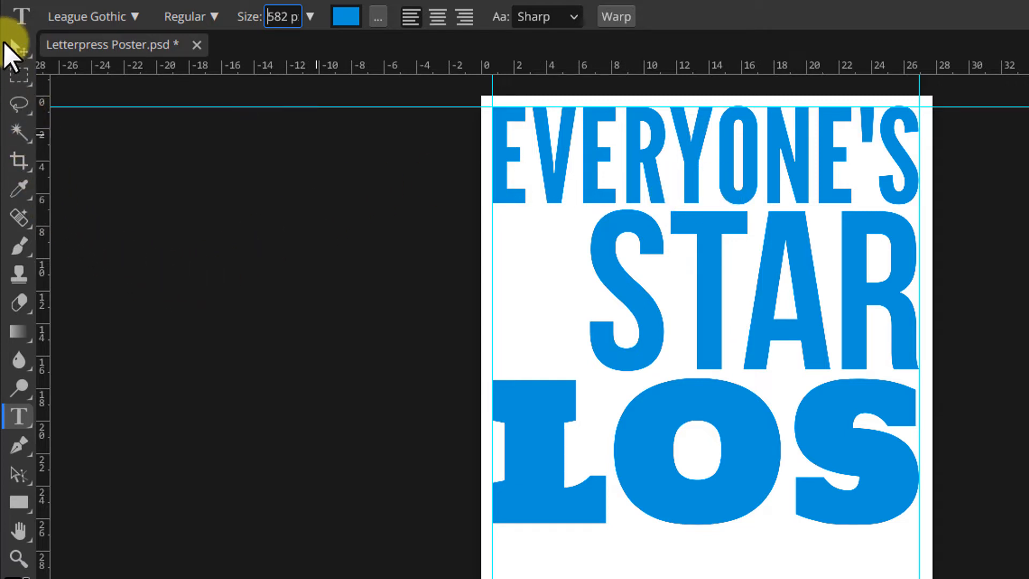
left_click(5, 43)
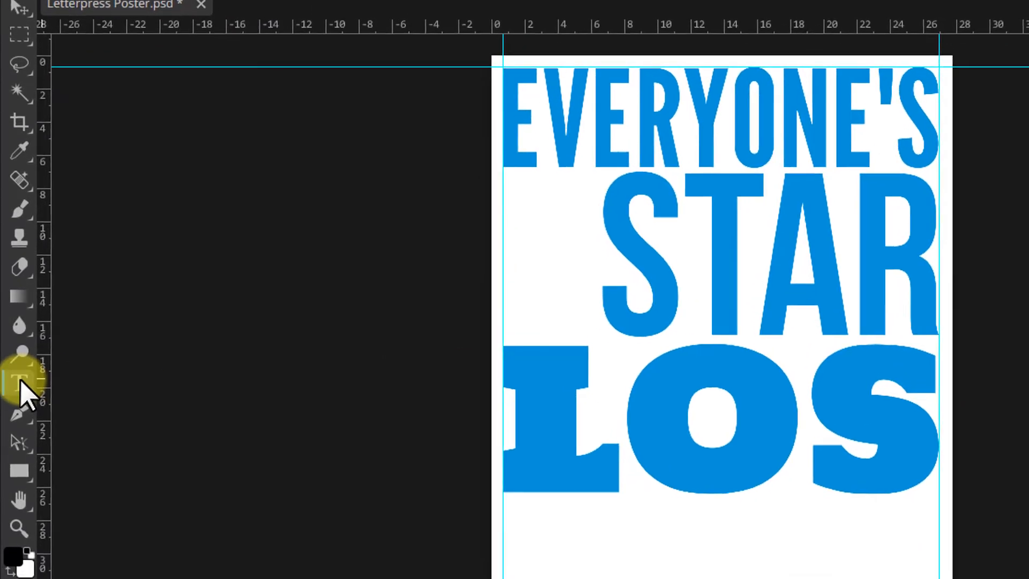
Add the text "ANGELES" as a separate layer near the left guide, at the lower edge of "LOS".
left_click(20, 385)
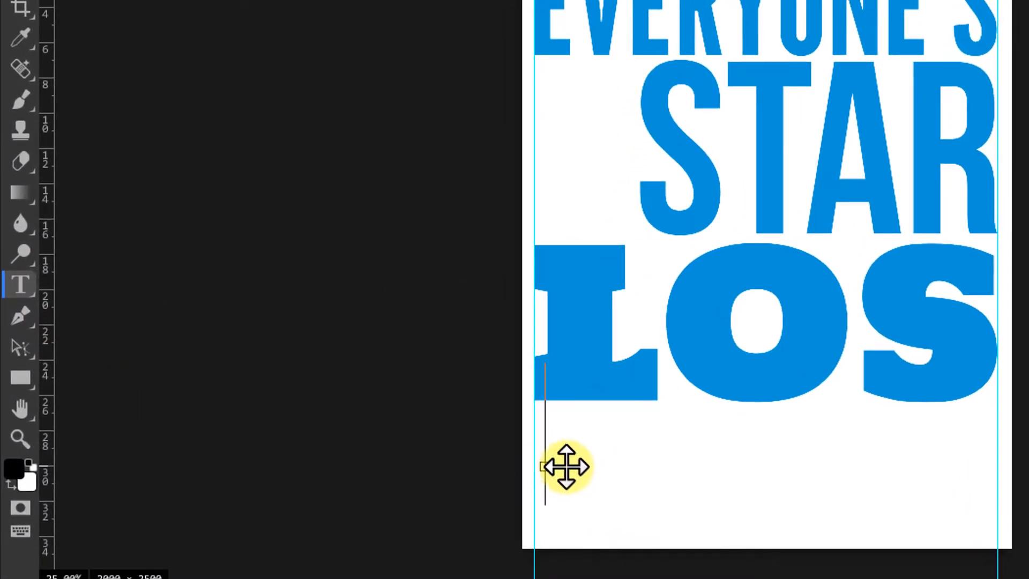
type("AN")
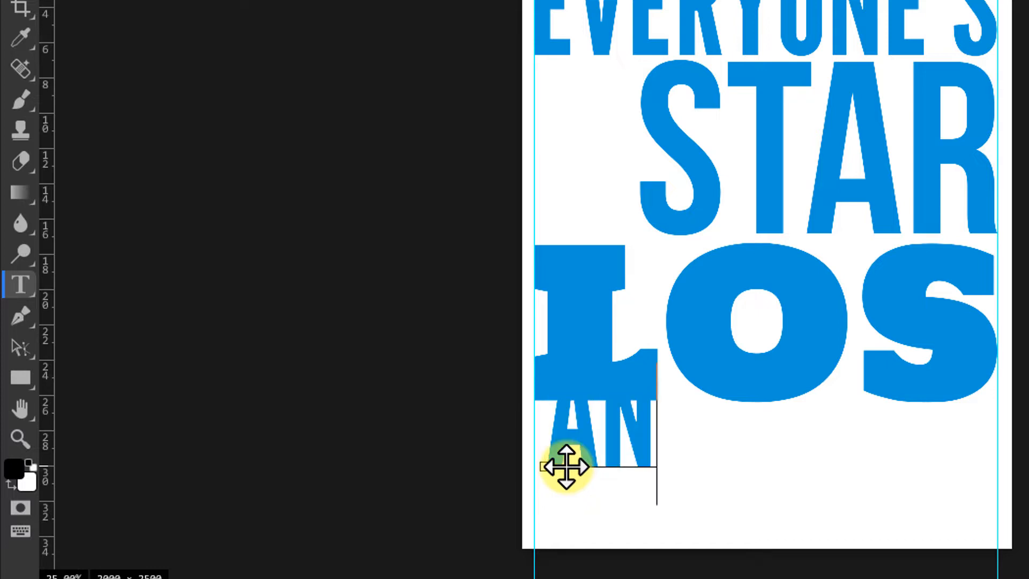
type("GELES")
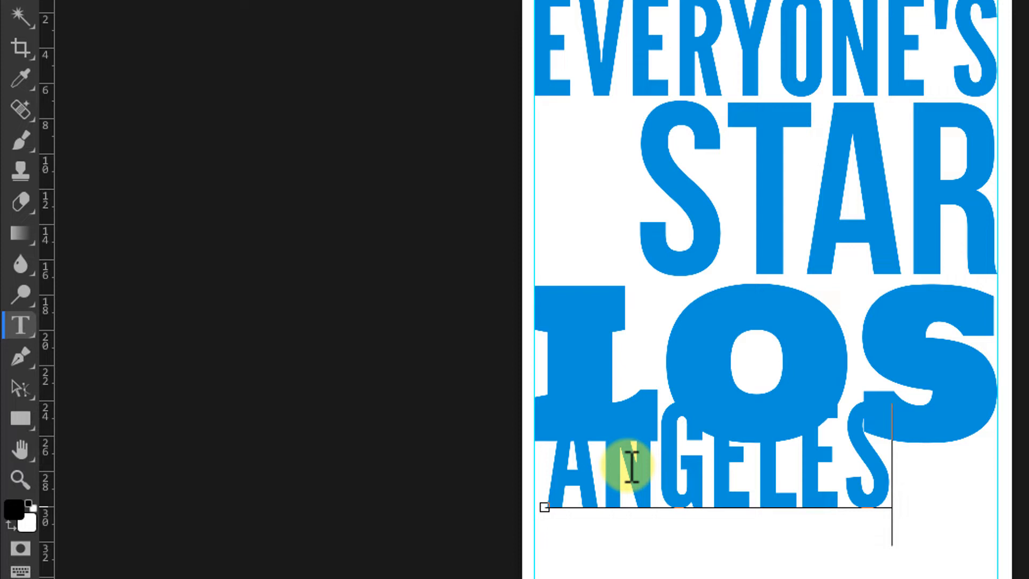
left_click(741, 50)
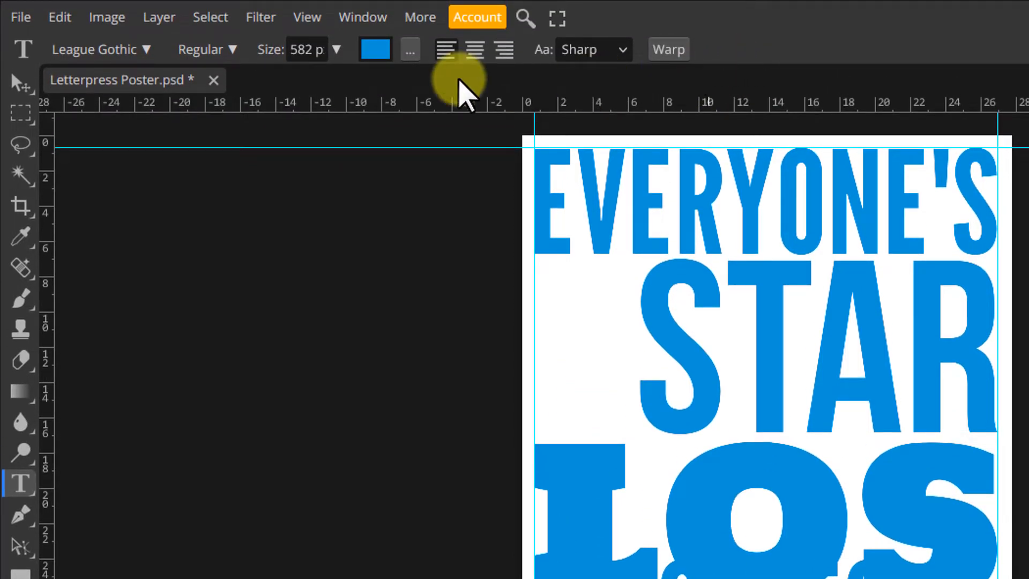
Change the font of "ANGELES" to Oswald Stencil and set its text size to 550.
left_click(112, 51)
left_click(151, 166)
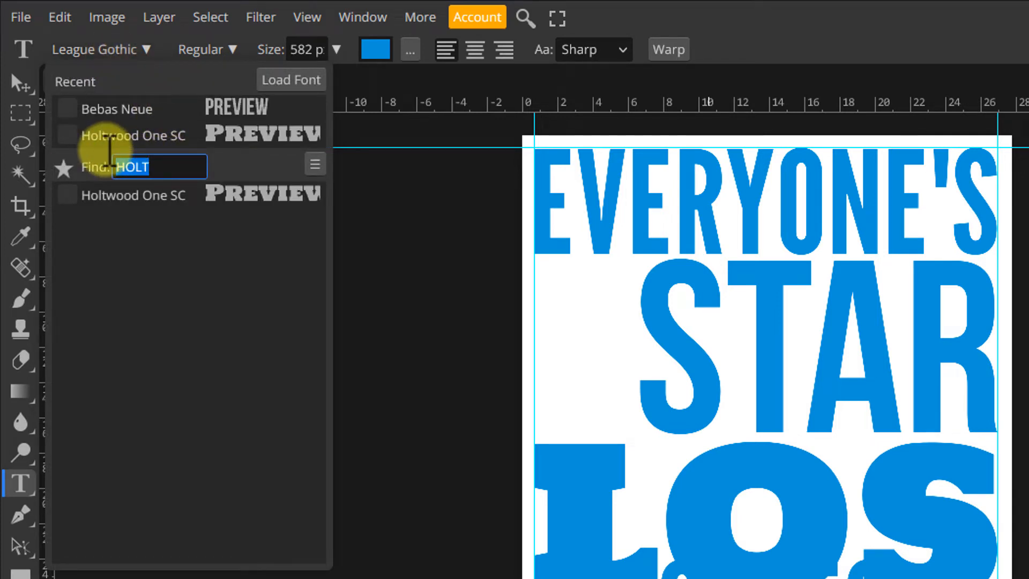
type("OSW")
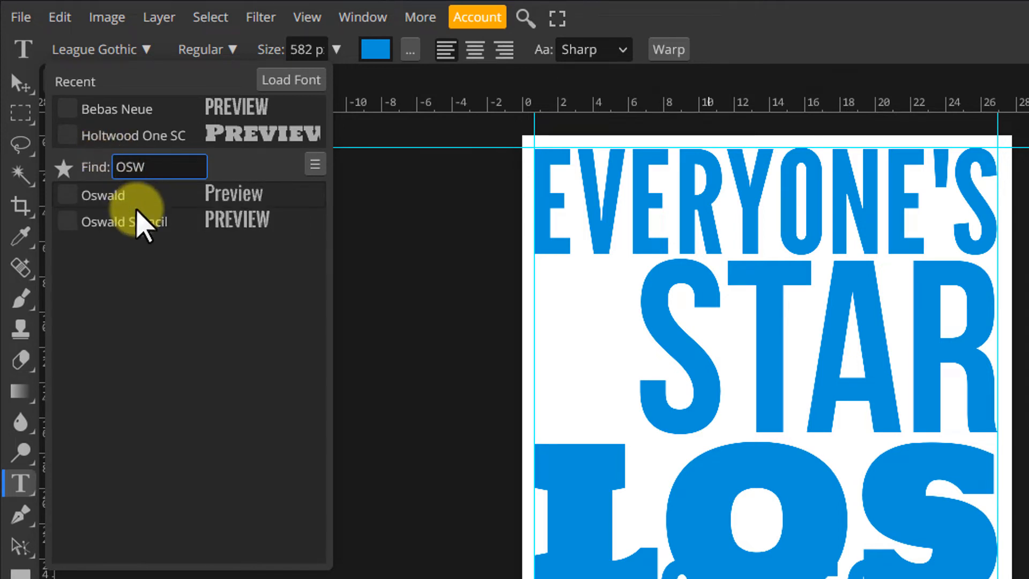
left_click(140, 221)
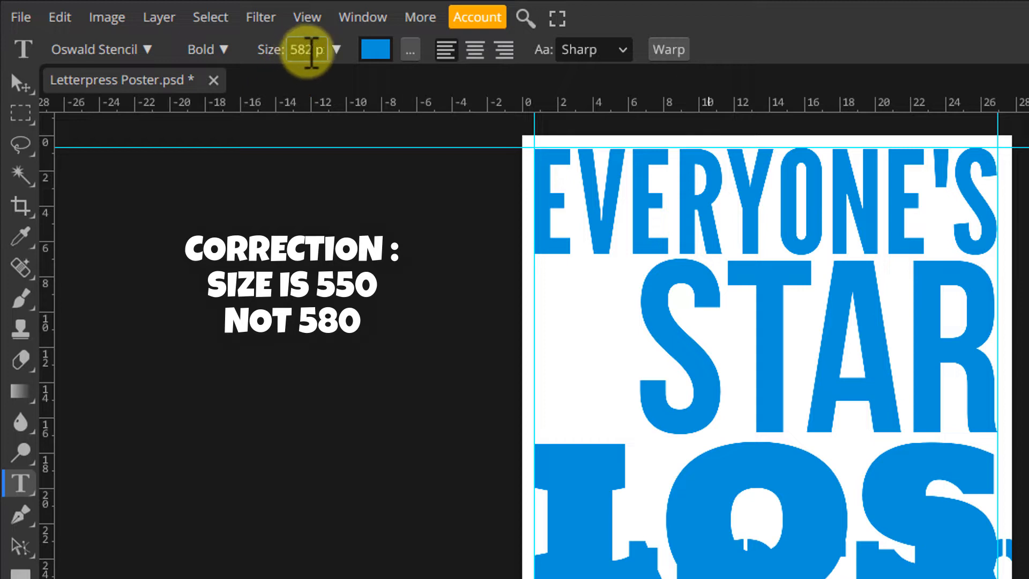
left_click(302, 49)
type("550")
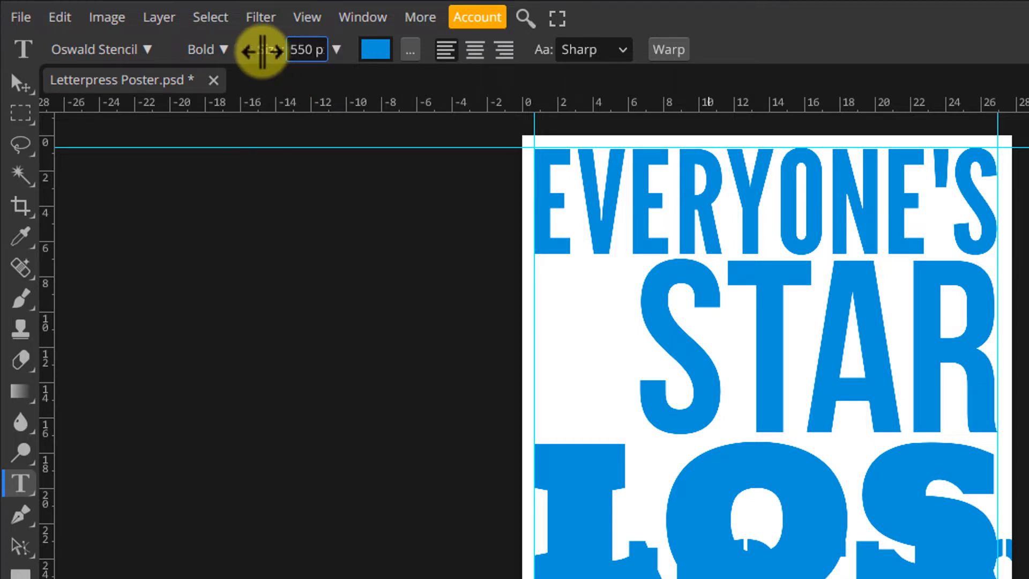
key("Return")
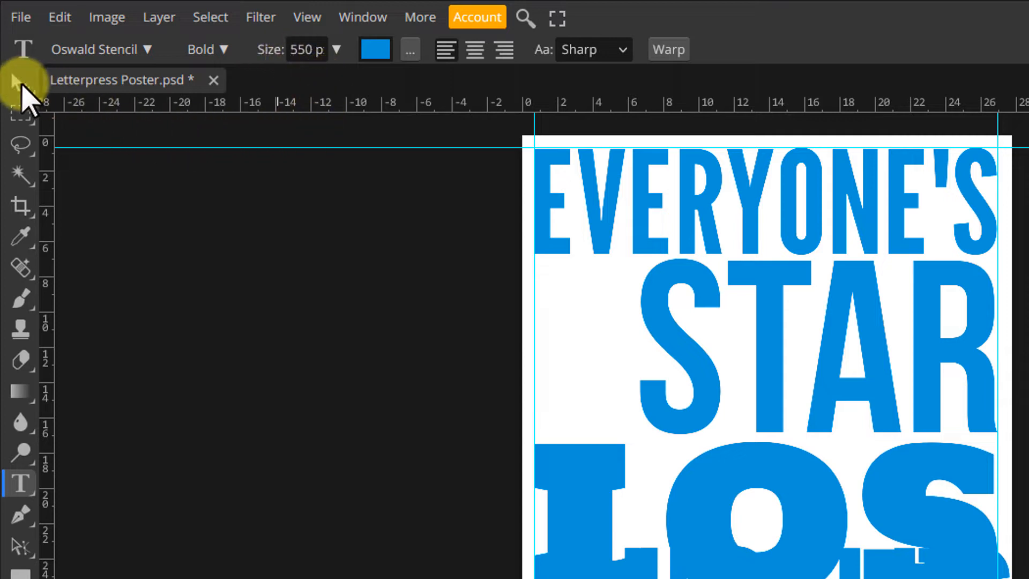
Move "ANGELES" down below "LOS" so it fits between the two vertical guides with an even gap.
left_click(20, 85)
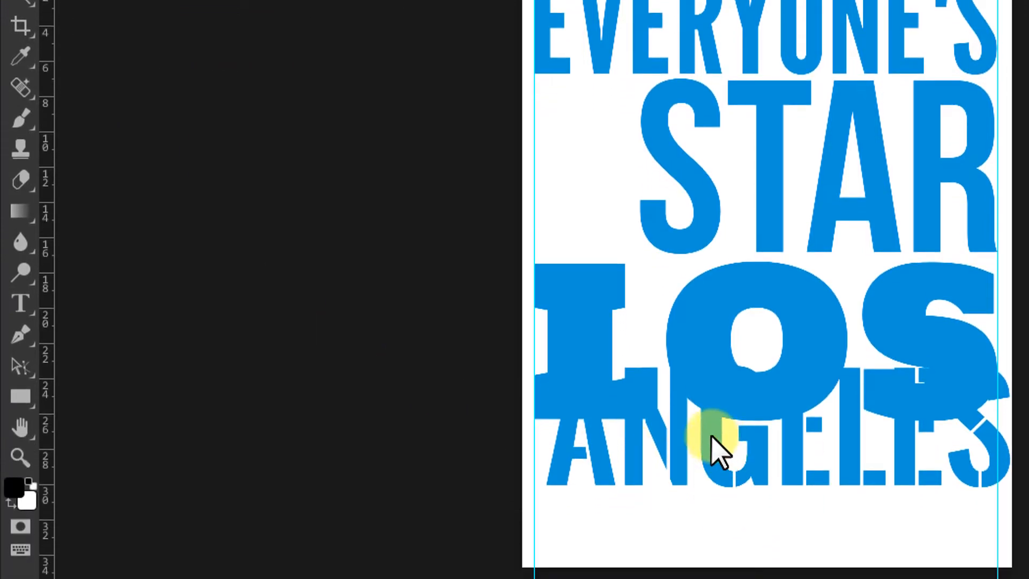
left_click_drag(712, 437, 698, 496)
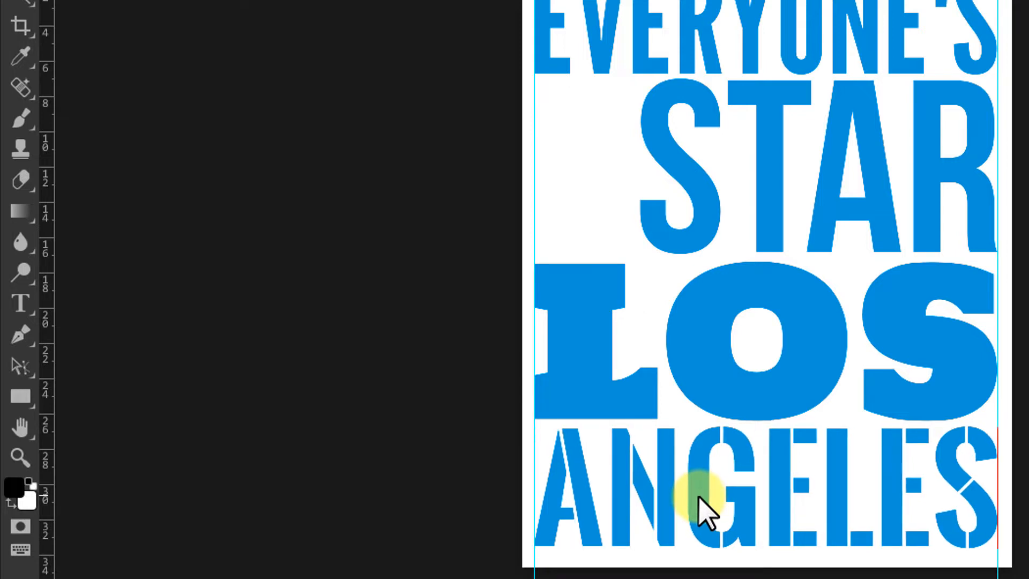
left_click_drag(698, 495, 698, 498)
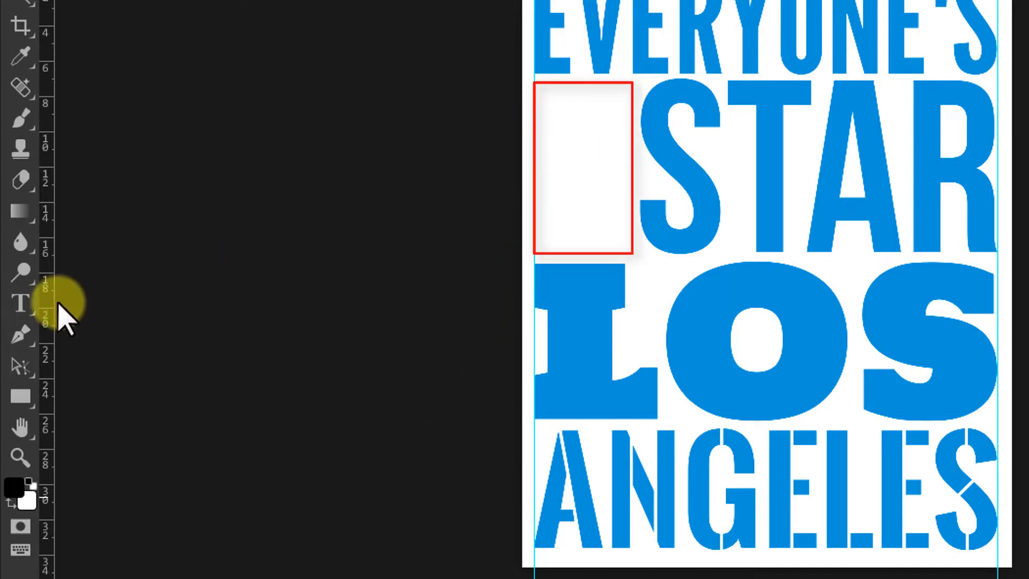
Add the letter "A" as a separate text layer in the empty space before "STAR".
left_click(18, 304)
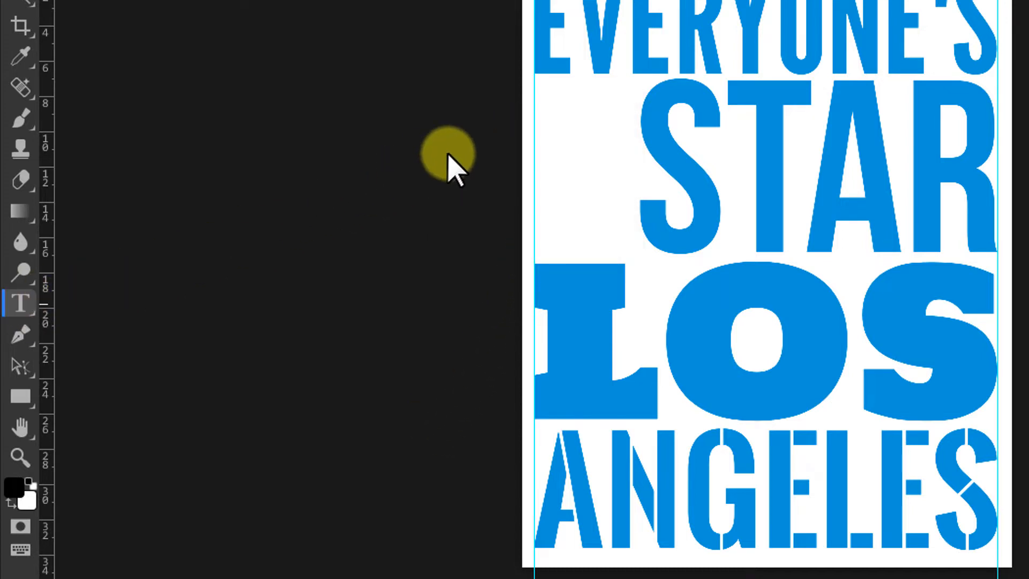
left_click(566, 131)
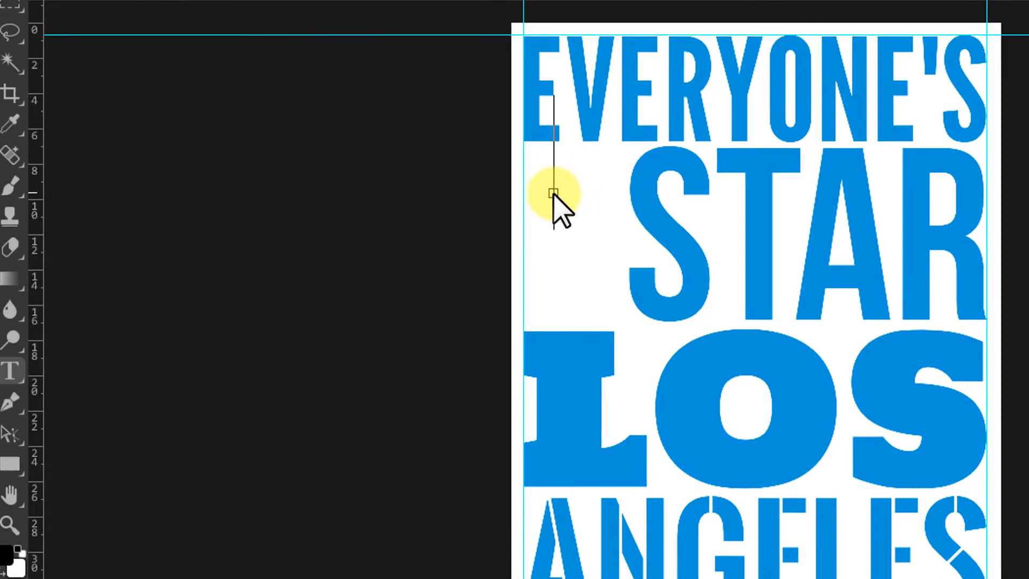
type("A")
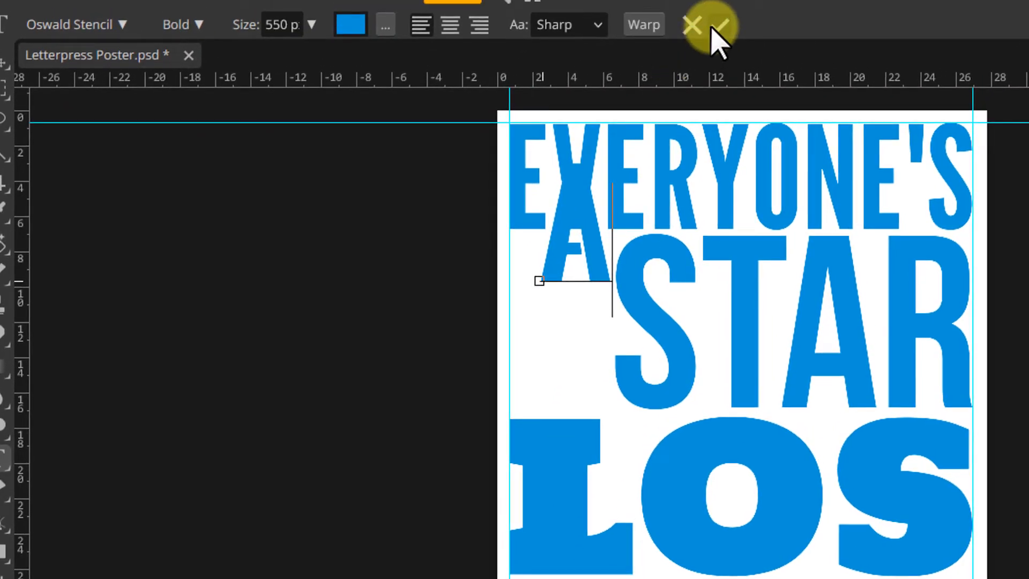
left_click(712, 28)
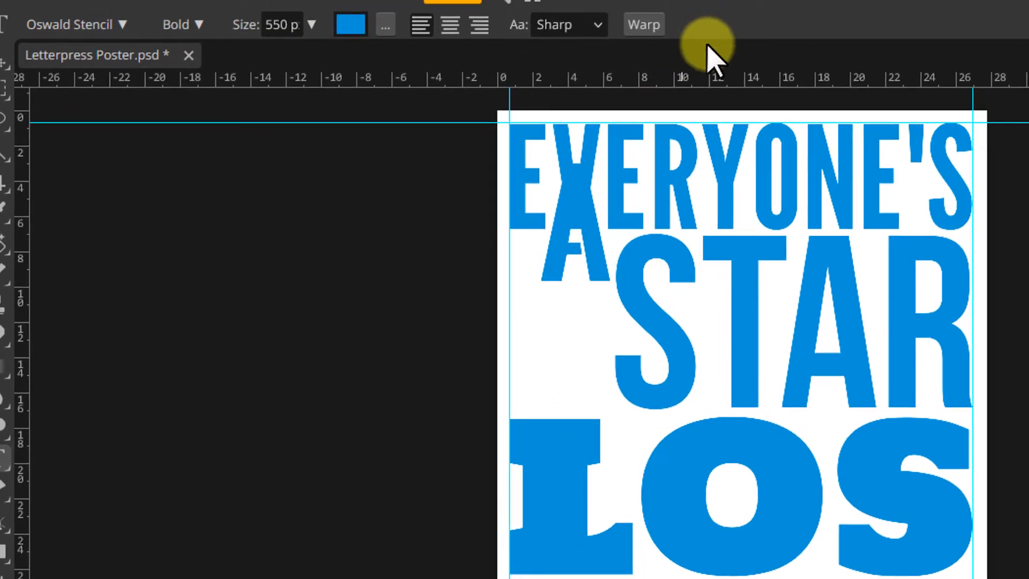
Search the fonts for "BLACK" and apply Blackout to the separate letter "A".
left_click(127, 29)
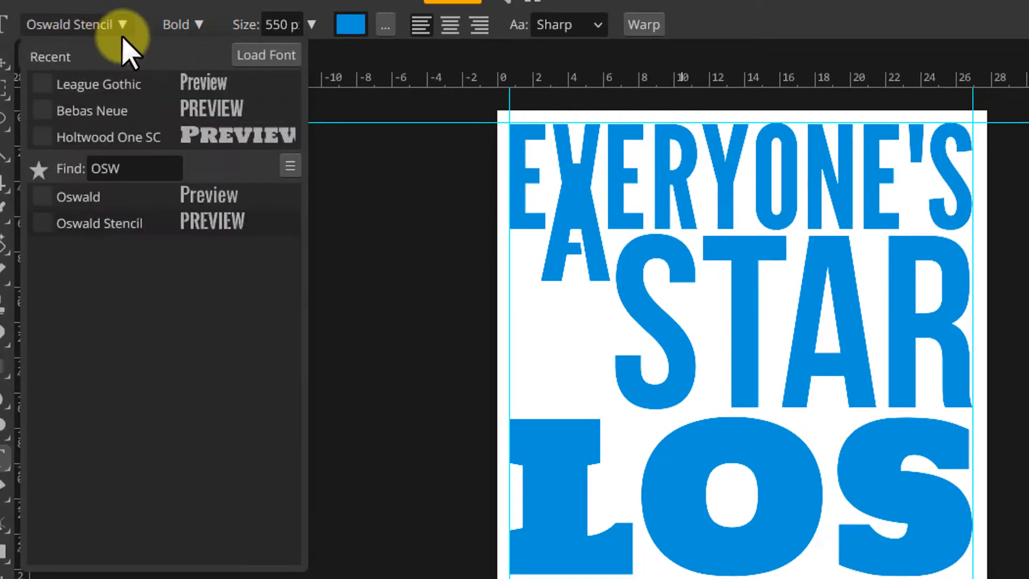
double_click(83, 167)
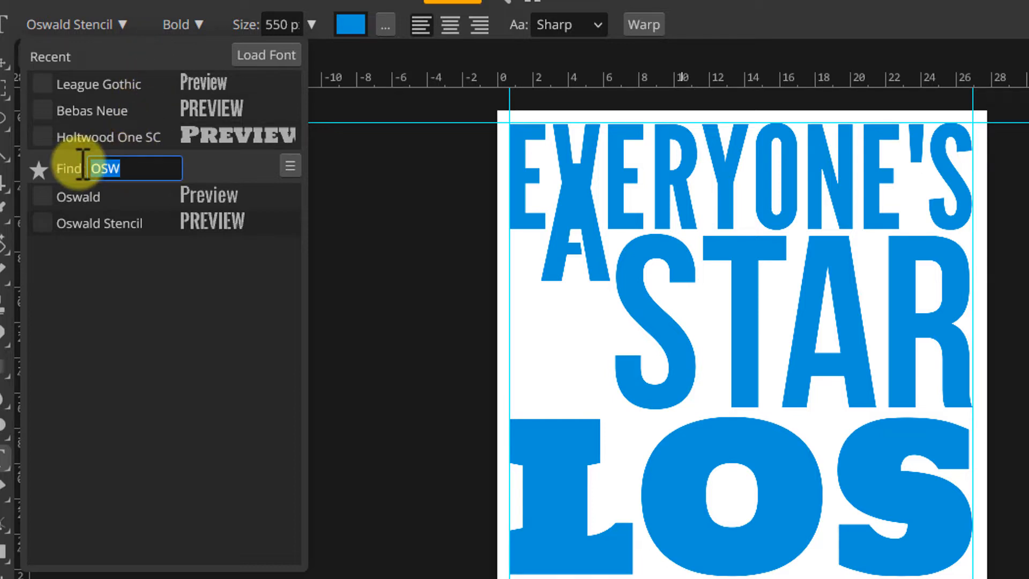
type("BLA")
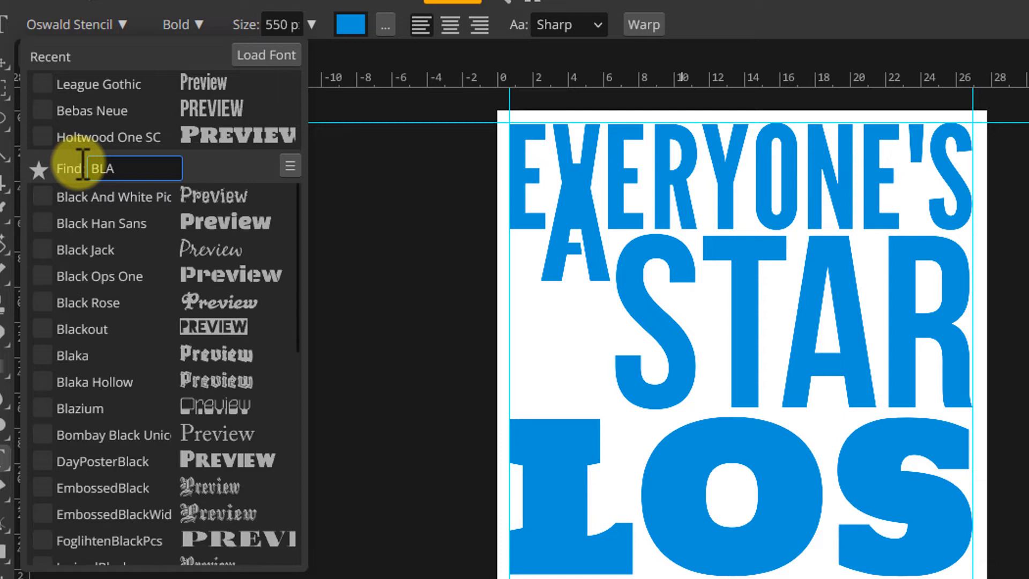
type("CK")
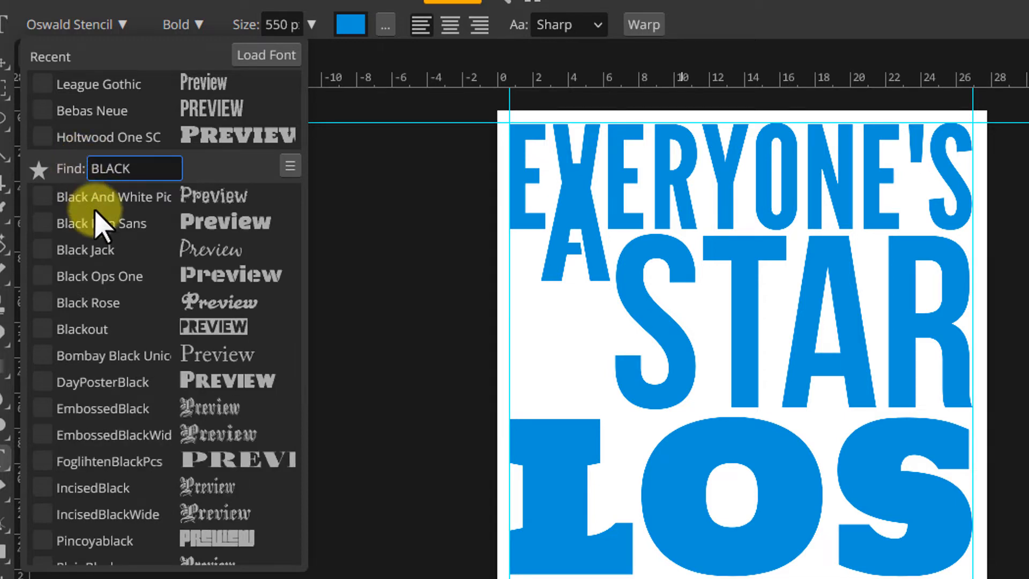
left_click(214, 327)
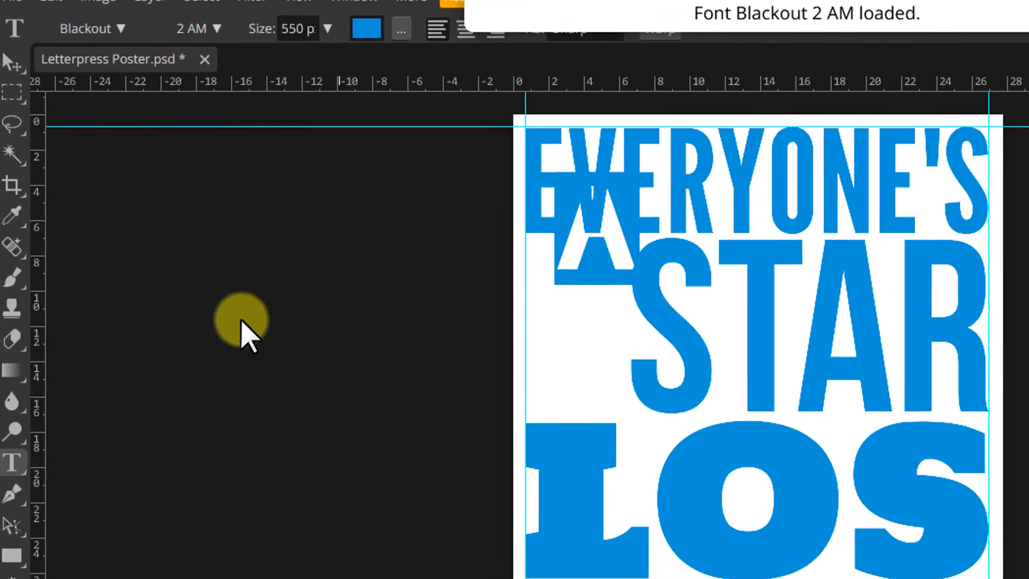
Move the boxed "A" against the left guide beneath "EVERYONE'S" and increase its text size to 570.
left_click(19, 65)
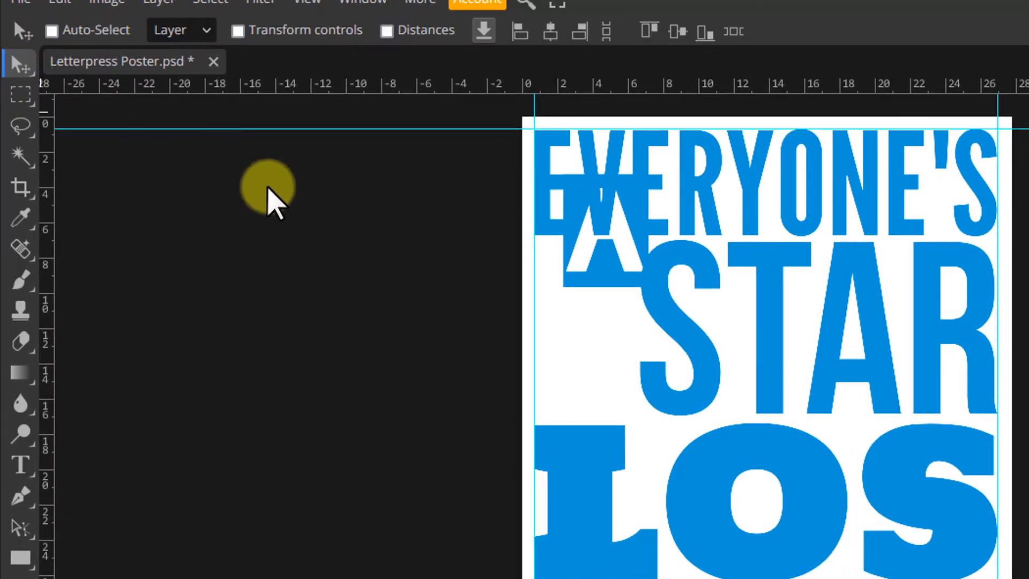
left_click_drag(638, 223, 603, 284)
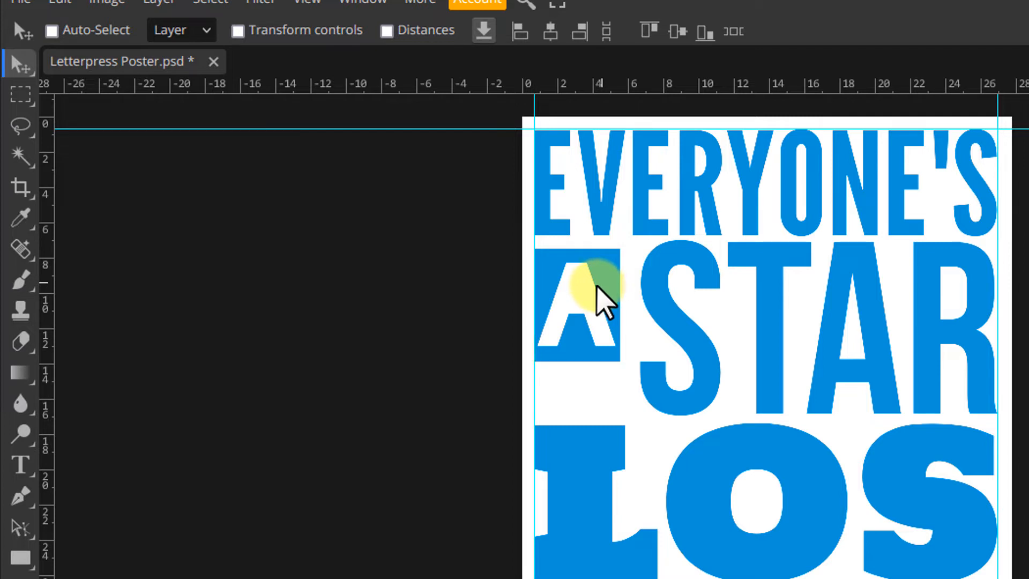
left_click(21, 464)
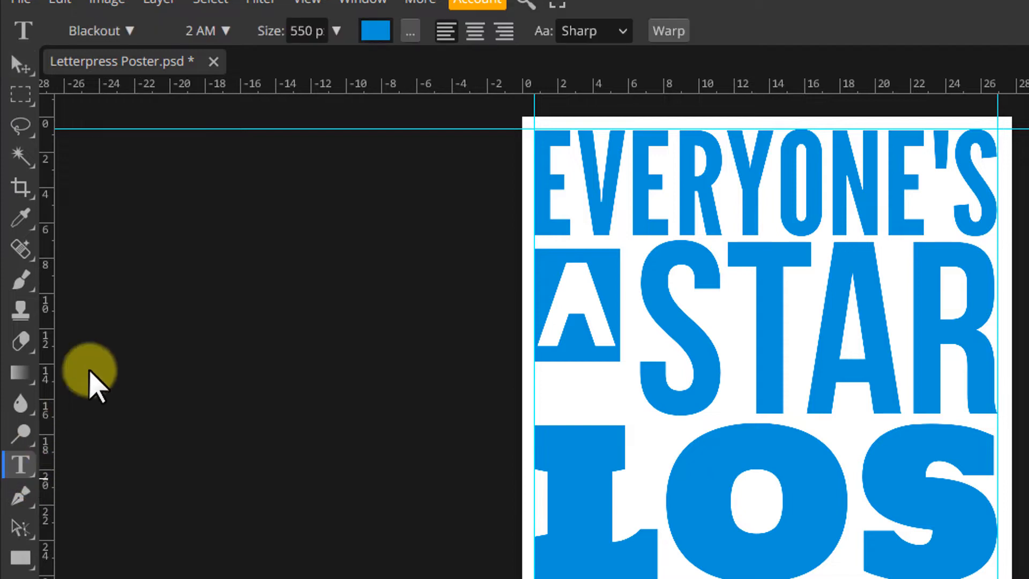
left_click_drag(317, 30, 295, 31)
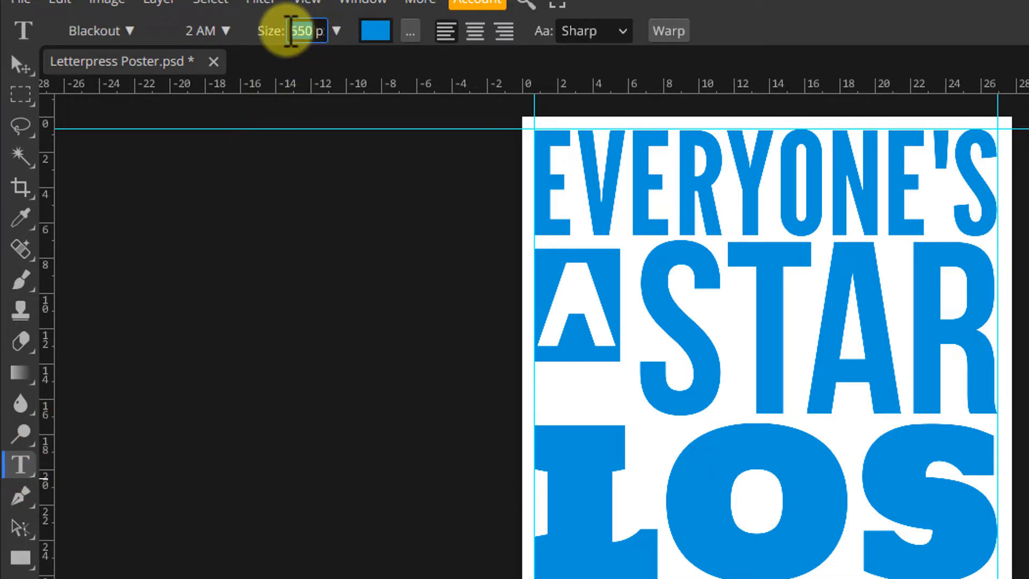
type("570")
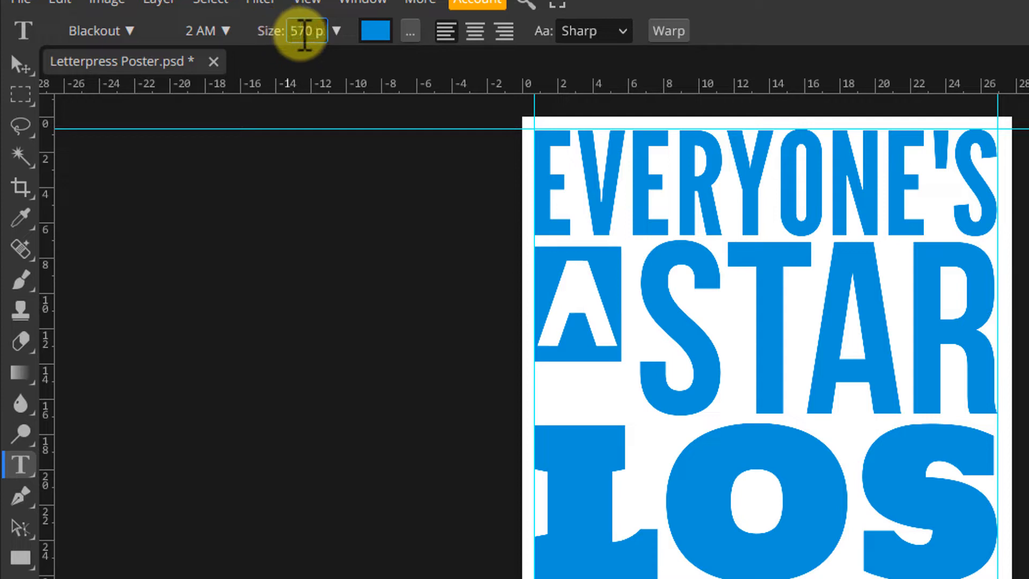
key("Return")
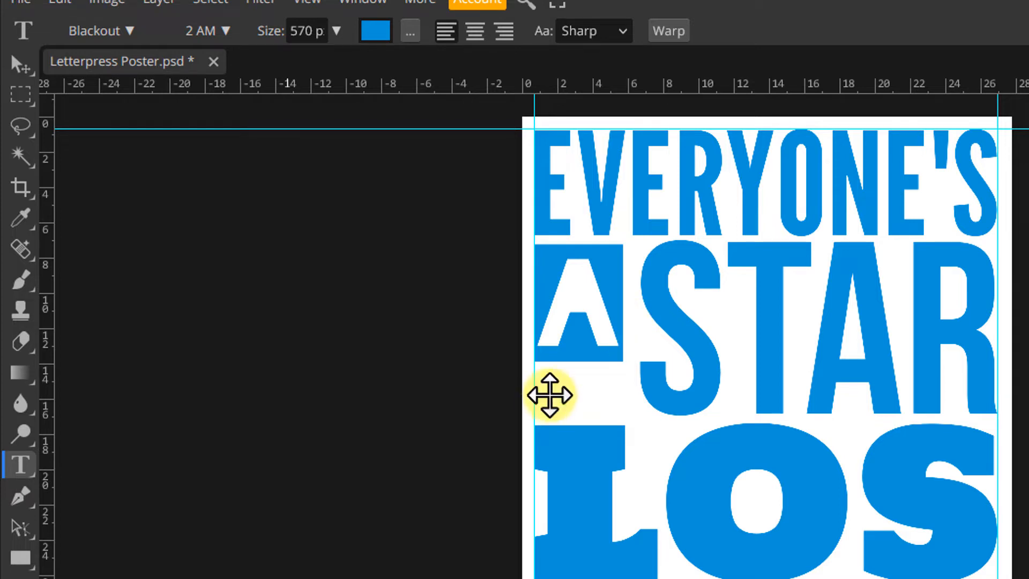
Add the text "IN" as a separate layer near the left guide, between the boxed "A" and "LOS".
left_click(547, 395)
type("IN")
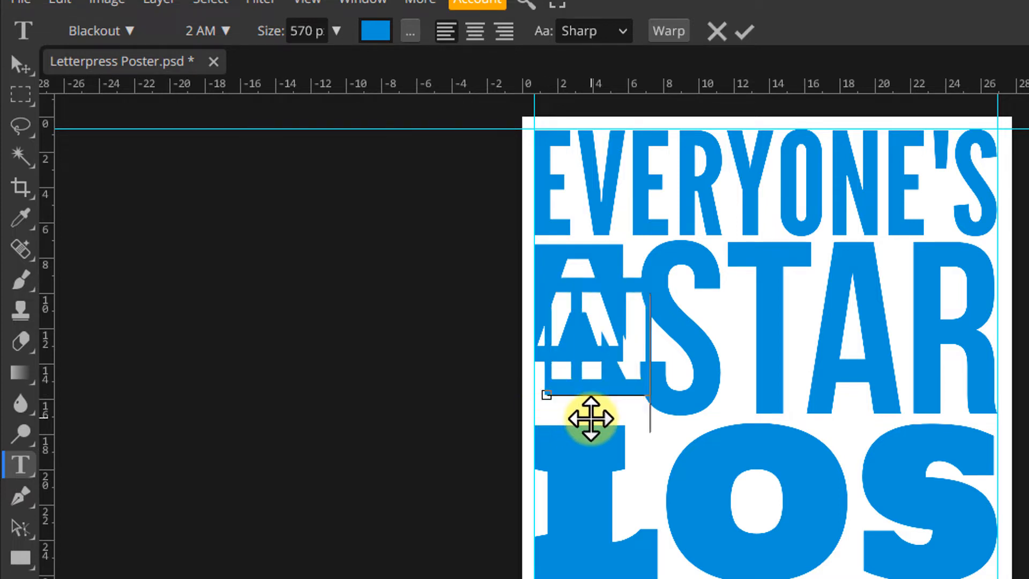
left_click(744, 33)
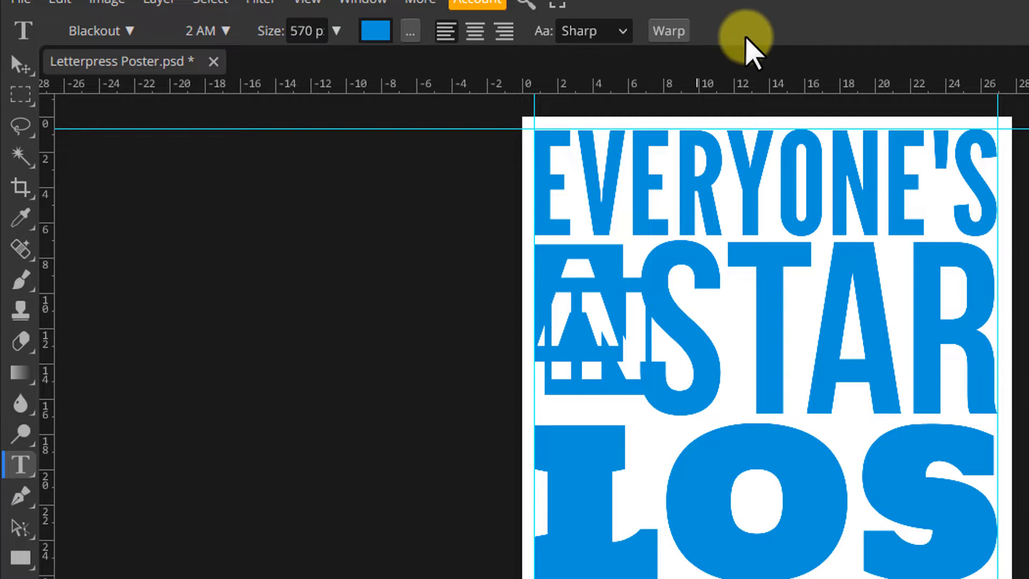
Search the fonts for "ULTR" and apply the Ultra font to "IN".
left_click(109, 32)
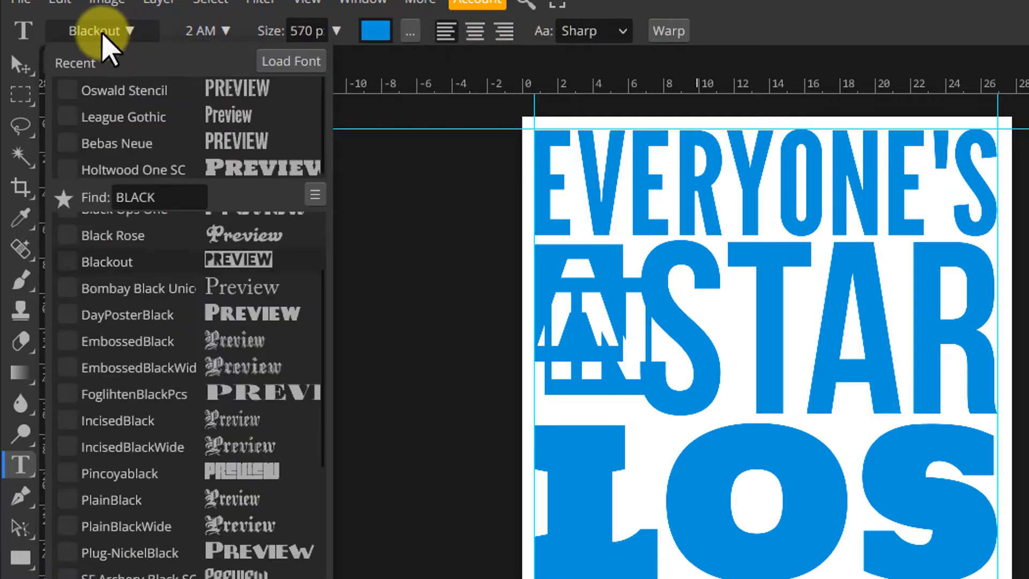
double_click(164, 197)
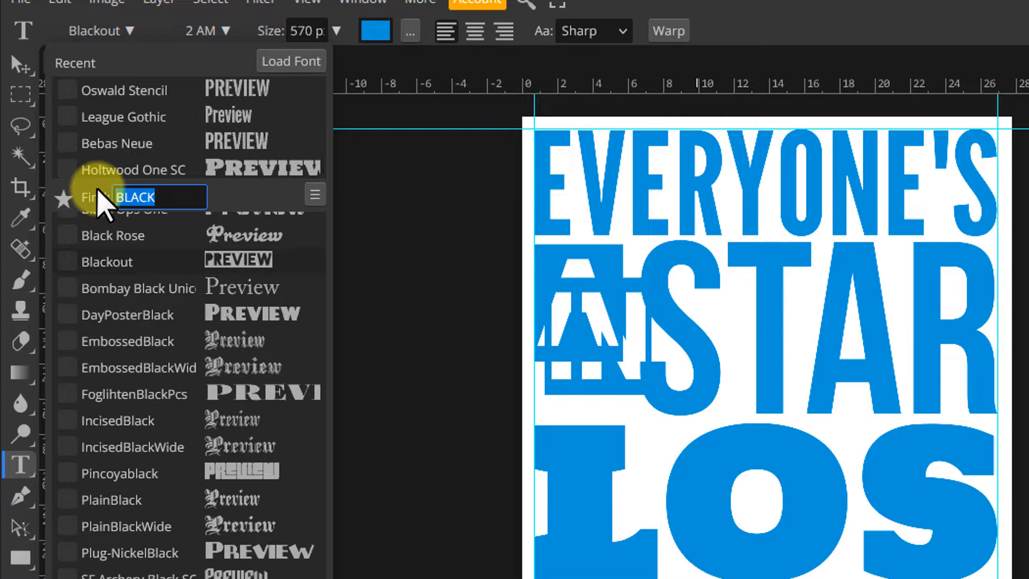
type("UK")
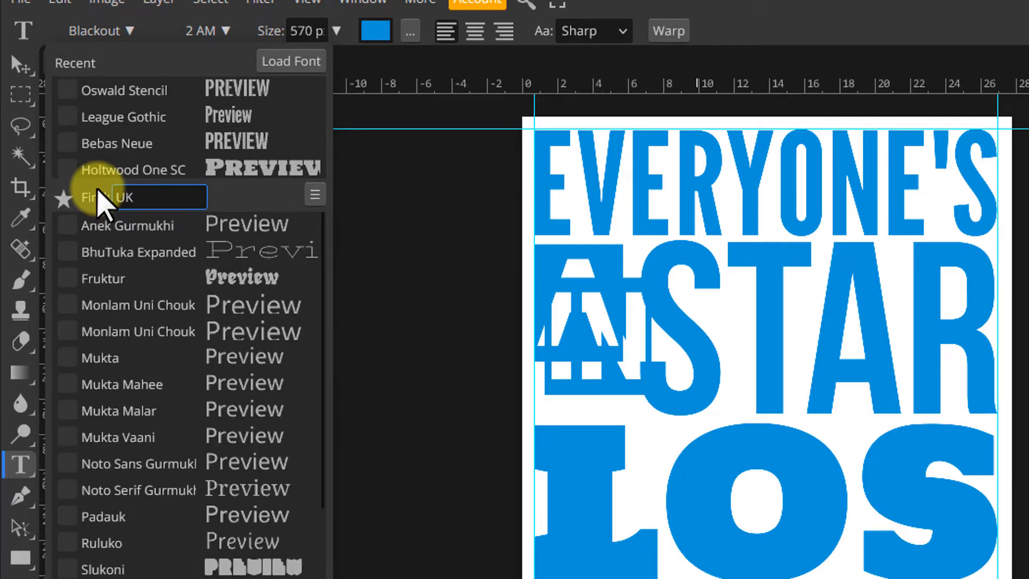
key("BackSpace")
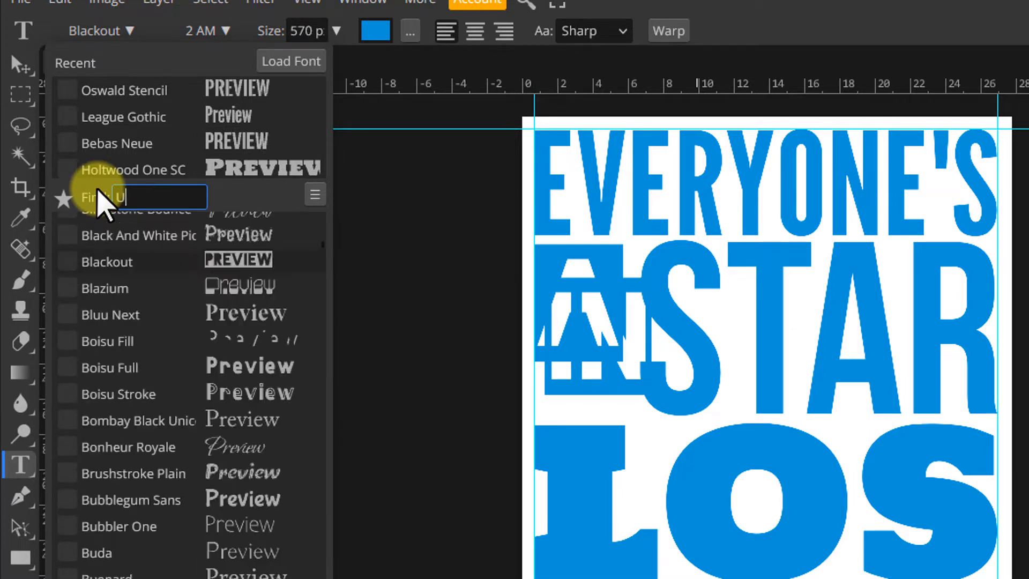
type("LTR")
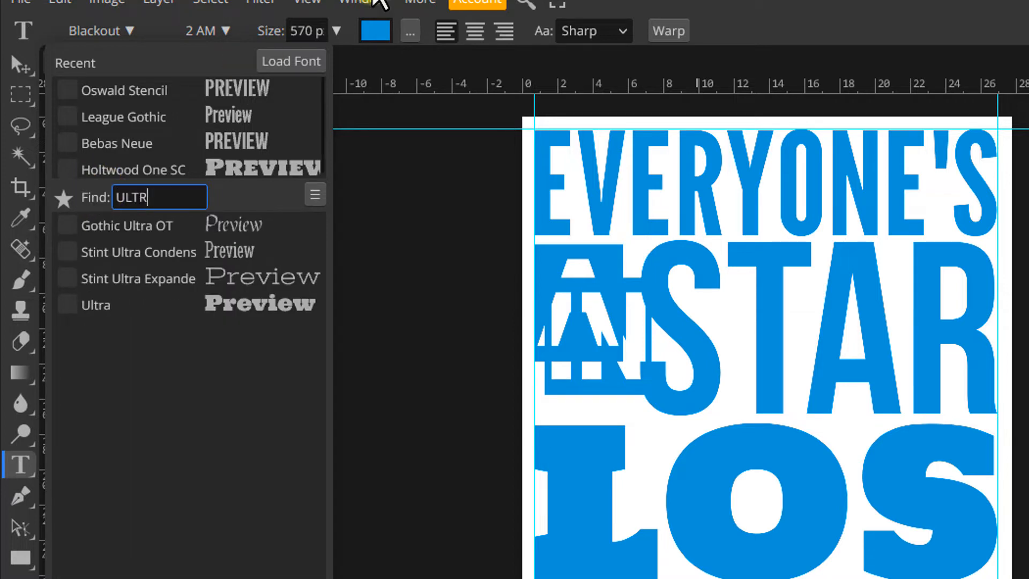
left_click(239, 311)
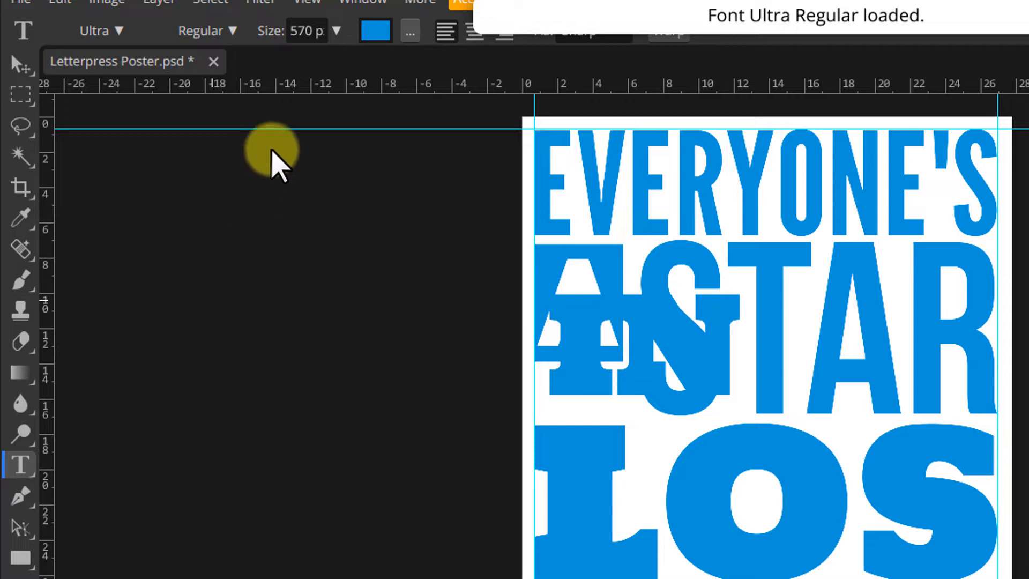
Set the "IN" text size to 300 and move it against the left guide, between the boxed "A" and "LOS".
left_click(300, 31)
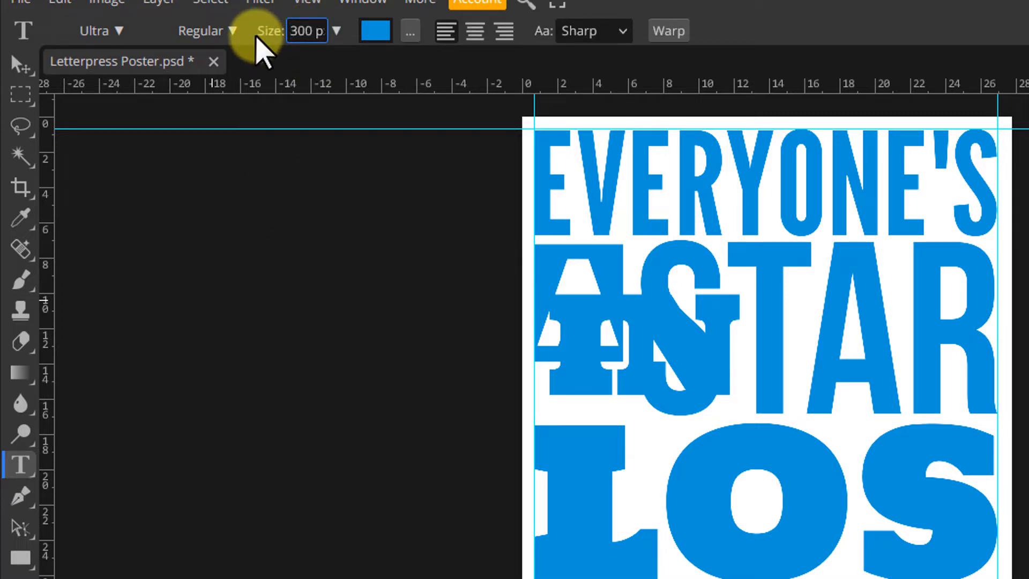
key("Return")
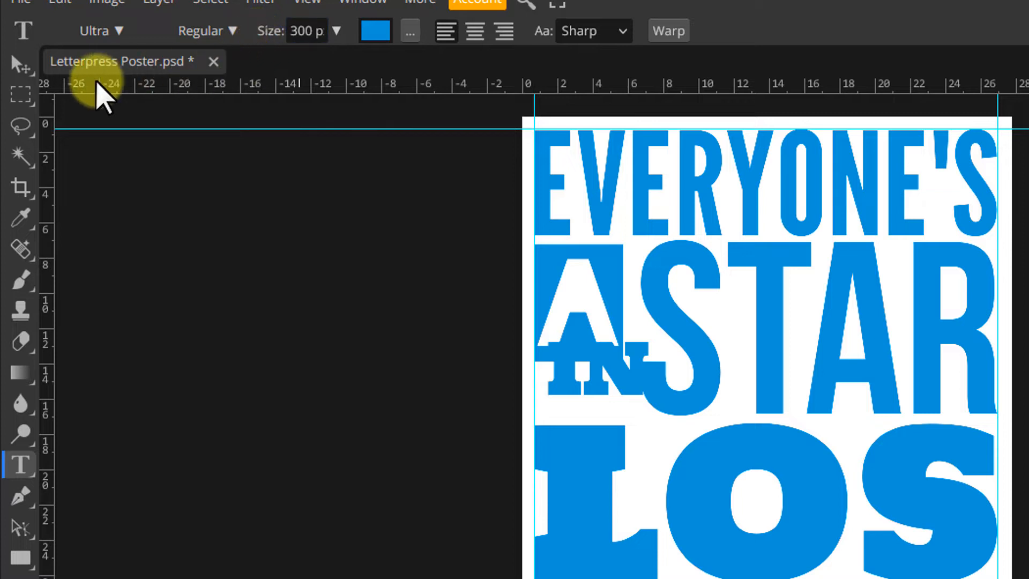
left_click(20, 65)
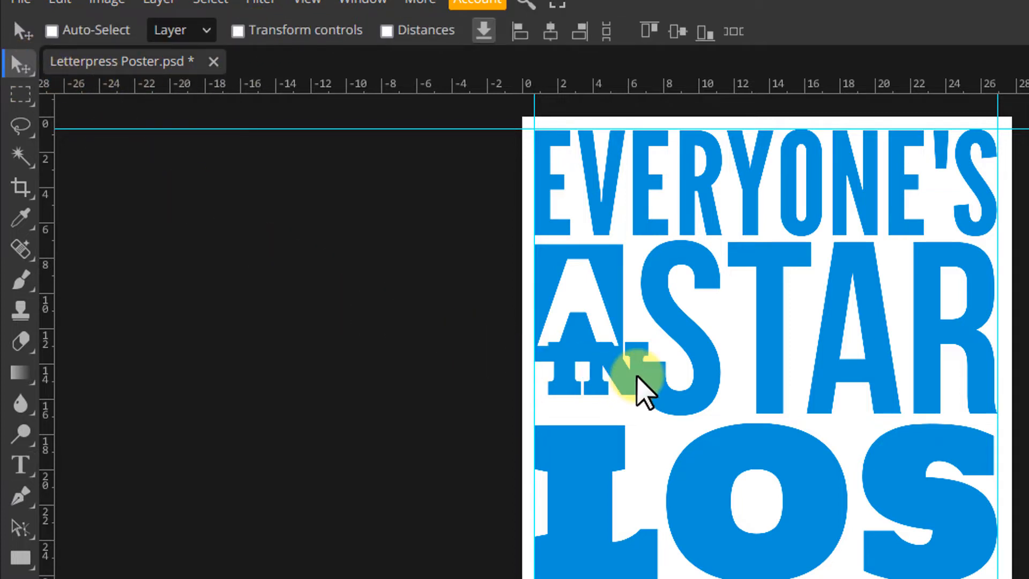
left_click_drag(615, 376, 606, 398)
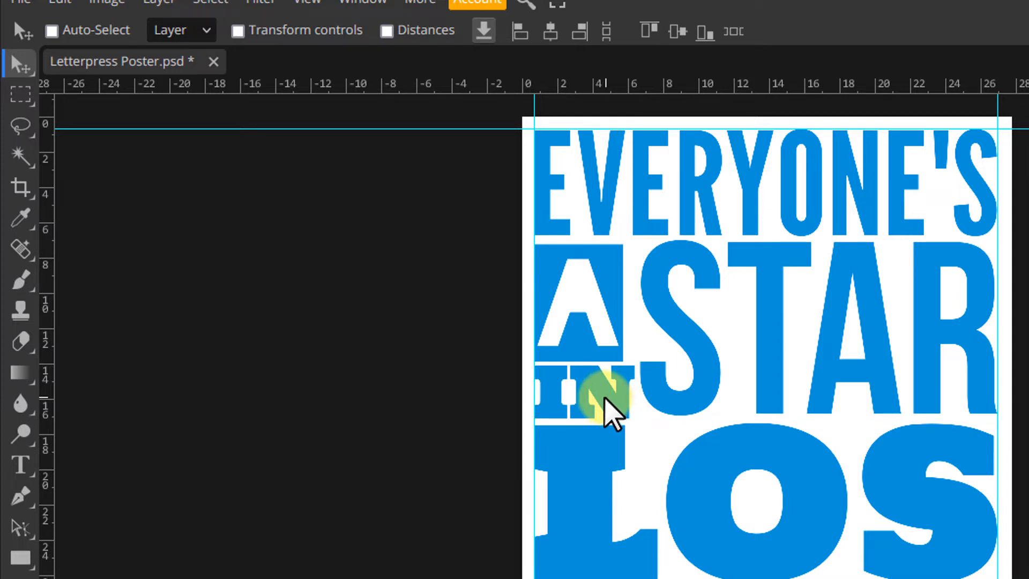
Retype the word "IN" beneath the boxed "A" as lowercase "in".
double_click(603, 397)
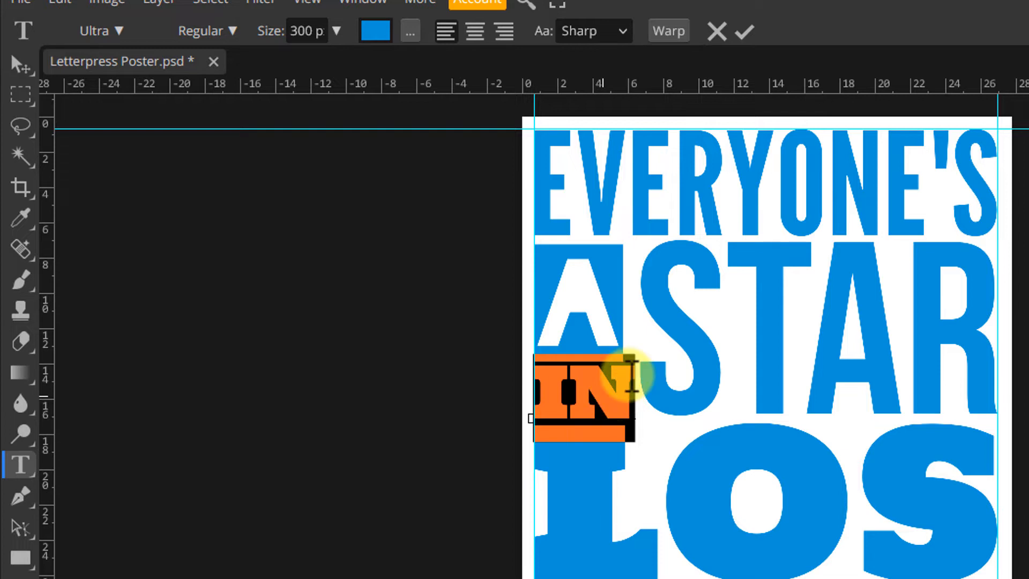
type("in")
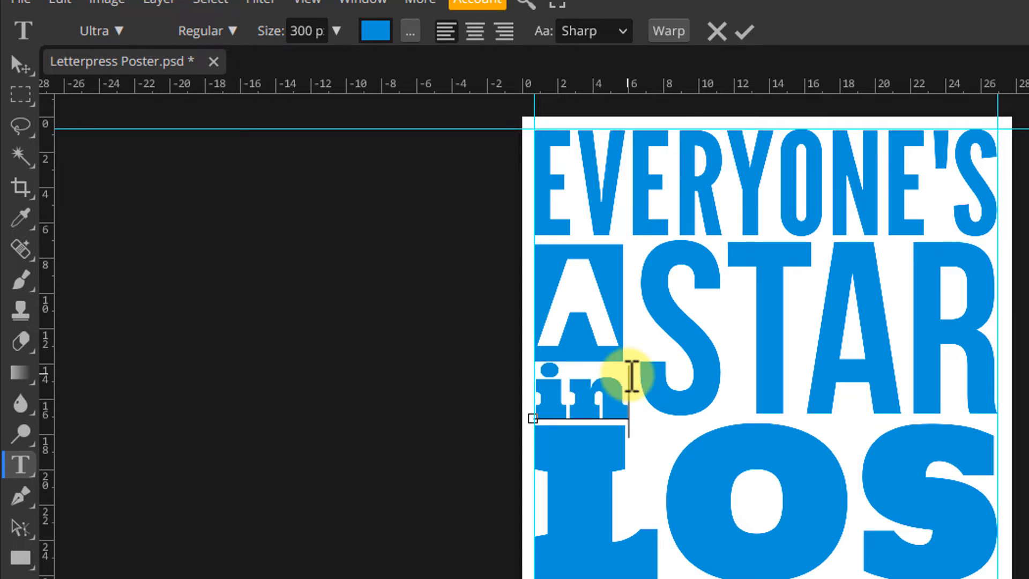
left_click(744, 33)
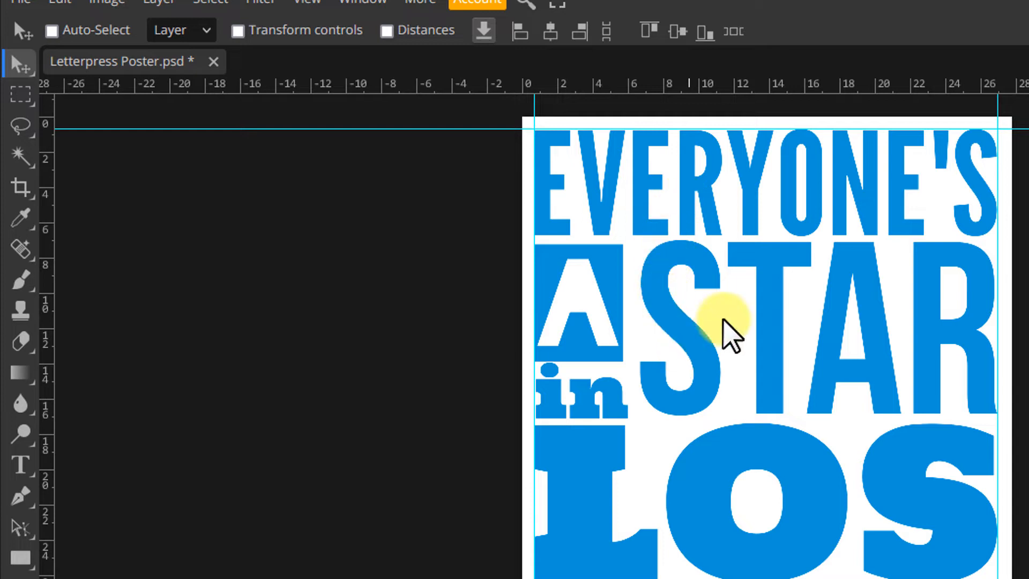
Add a horizontal guide along the baseline of "in" and lower the "STAR" text layer onto it.
left_click_drag(834, 87, 789, 423)
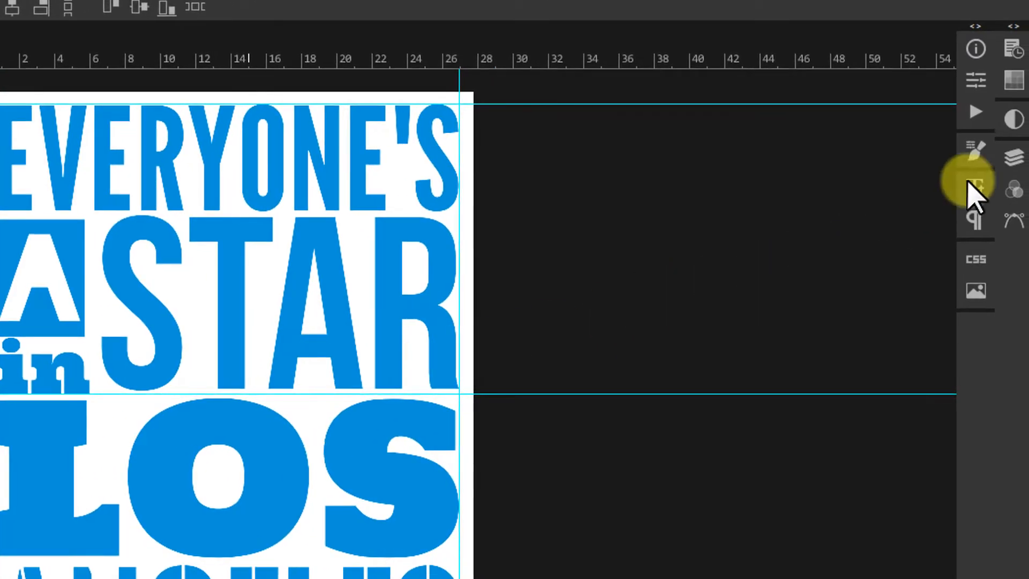
left_click(1020, 157)
left_click(835, 189)
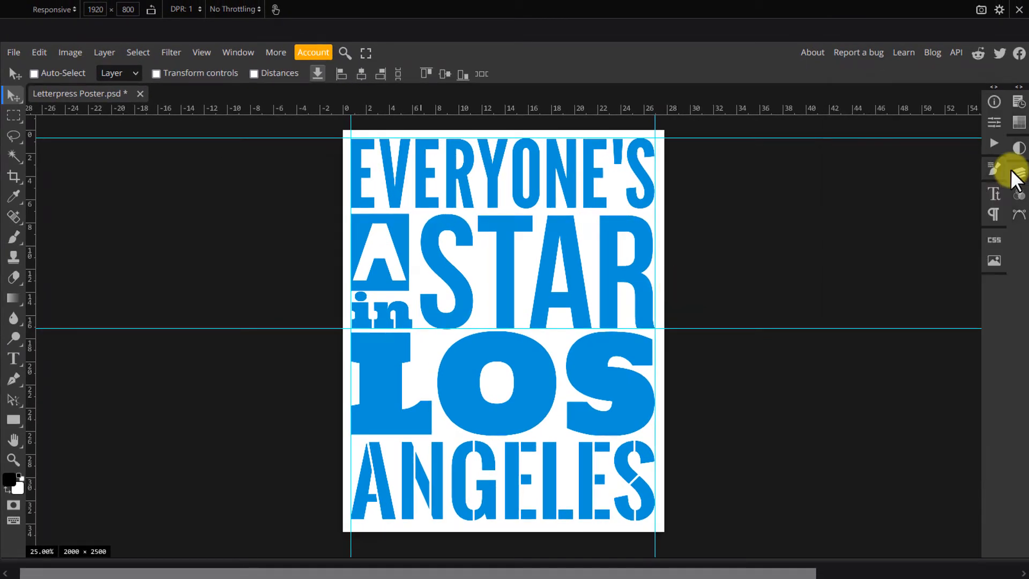
Delete the empty text layer directly above the Background layer.
left_click(1016, 172)
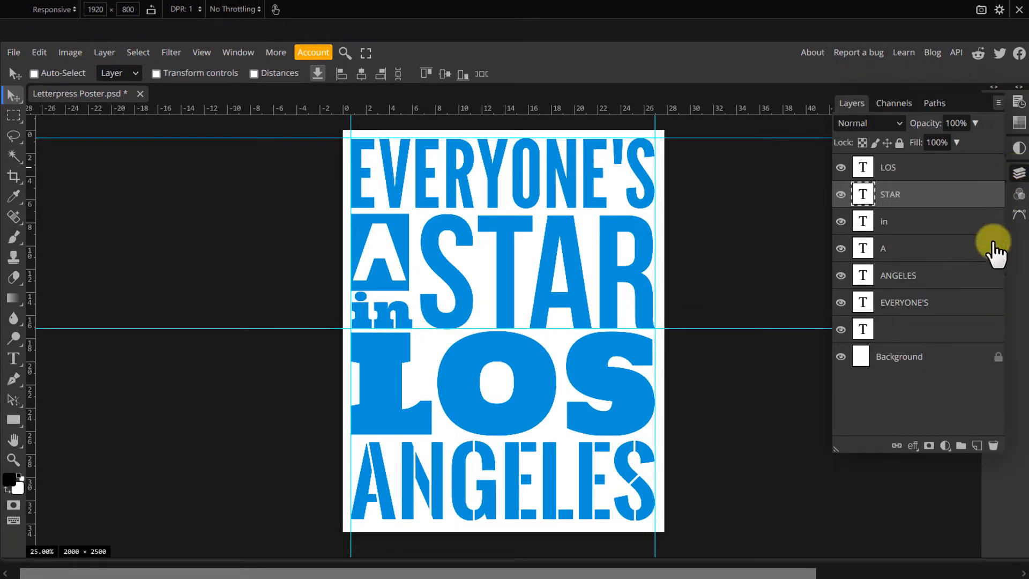
left_click(890, 333)
left_click(988, 443)
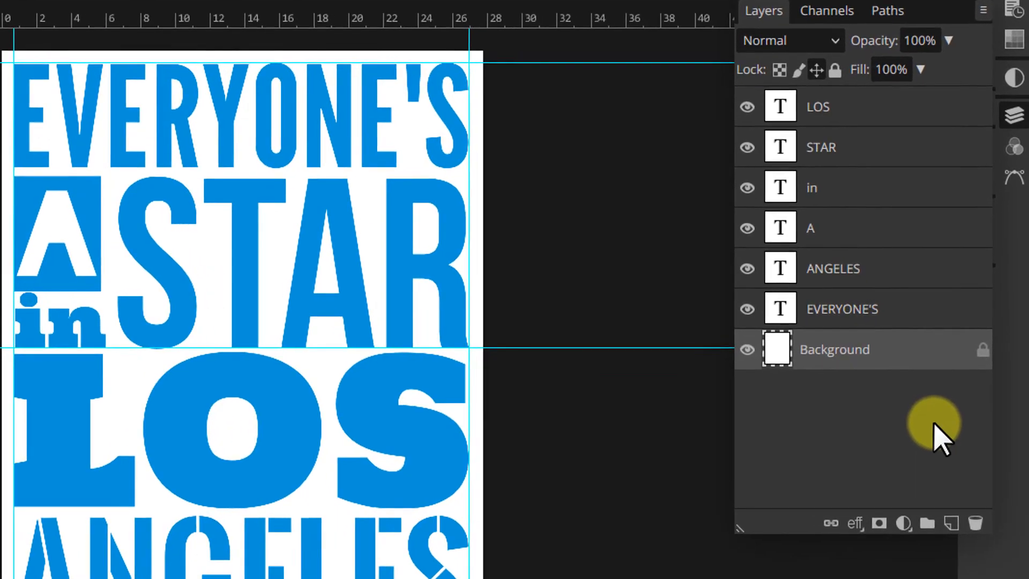
Convert all six text layers, from "EVERYONE'S" to "LOS", into a single smart object.
left_click(828, 310)
left_click(814, 94, "shift")
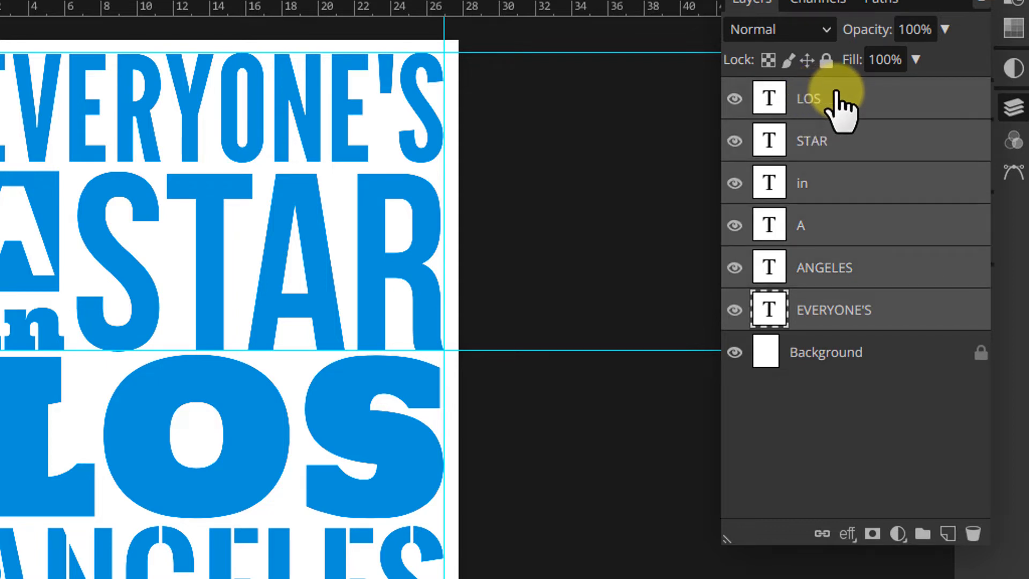
right_click(829, 92)
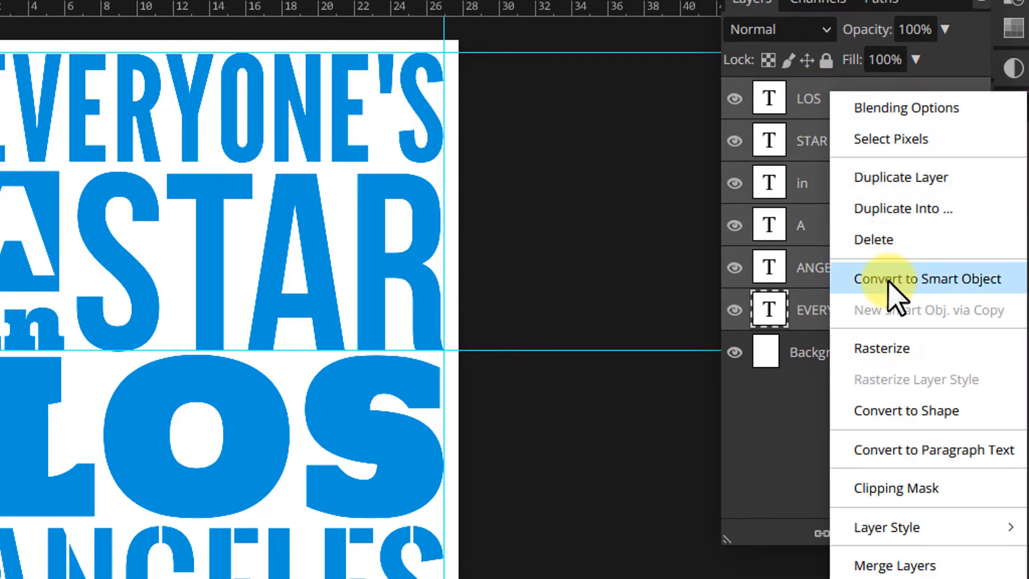
left_click(893, 296)
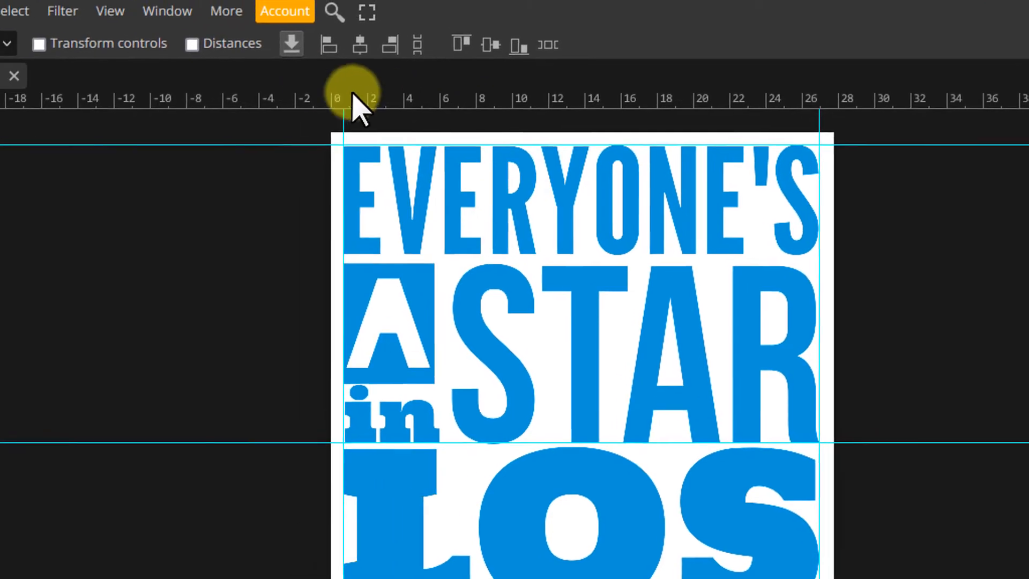
Apply a Median noise filter with a 5 px radius to the combined text smart object.
left_click(46, 2)
mouse_move(75, 17)
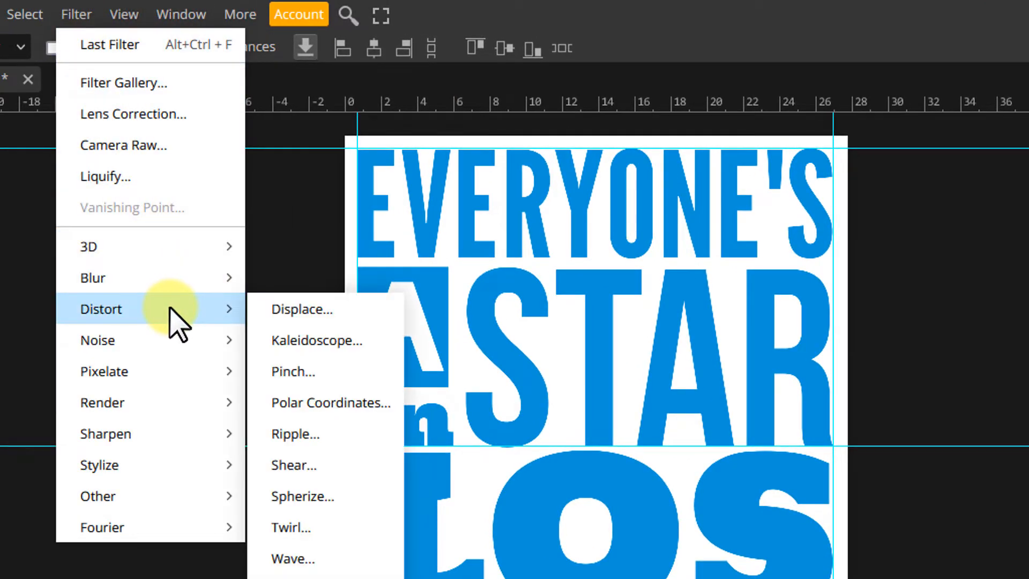
mouse_move(211, 340)
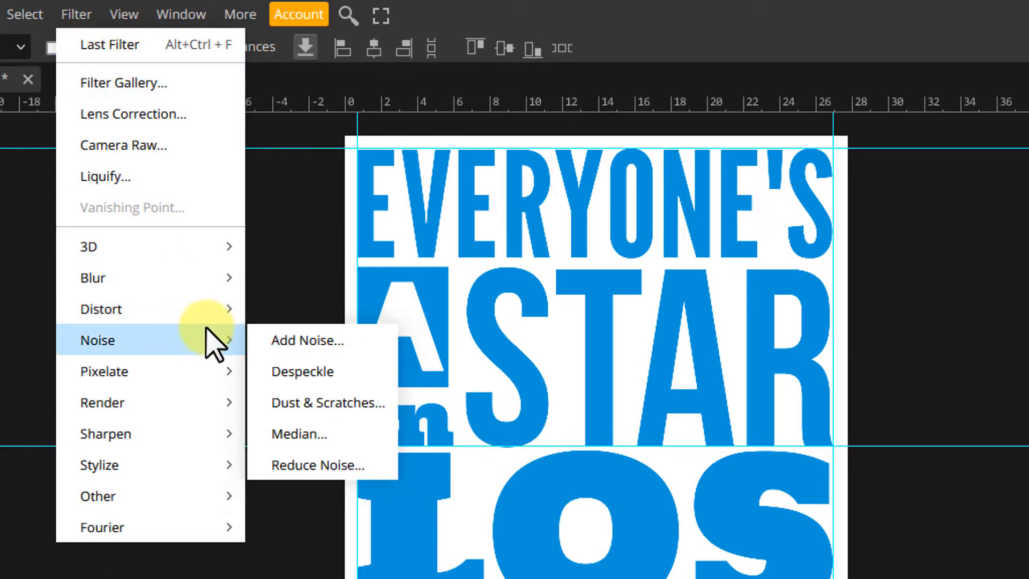
left_click(312, 433)
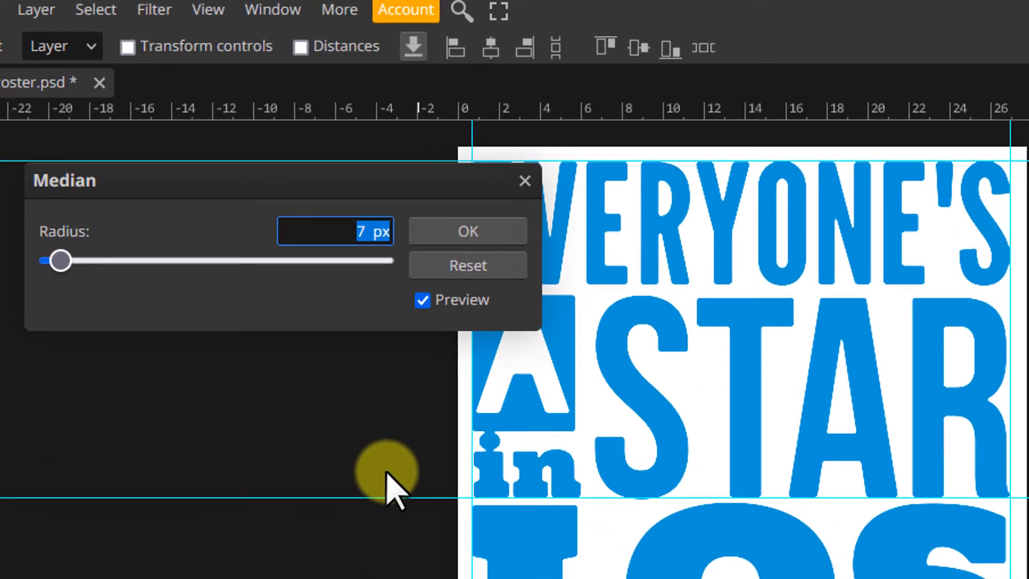
type("5")
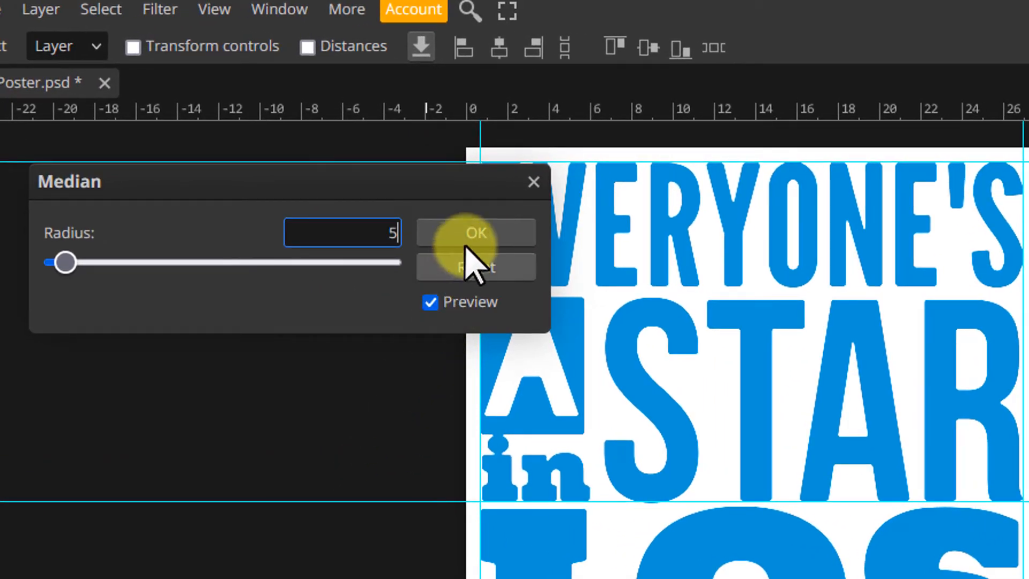
left_click(476, 233)
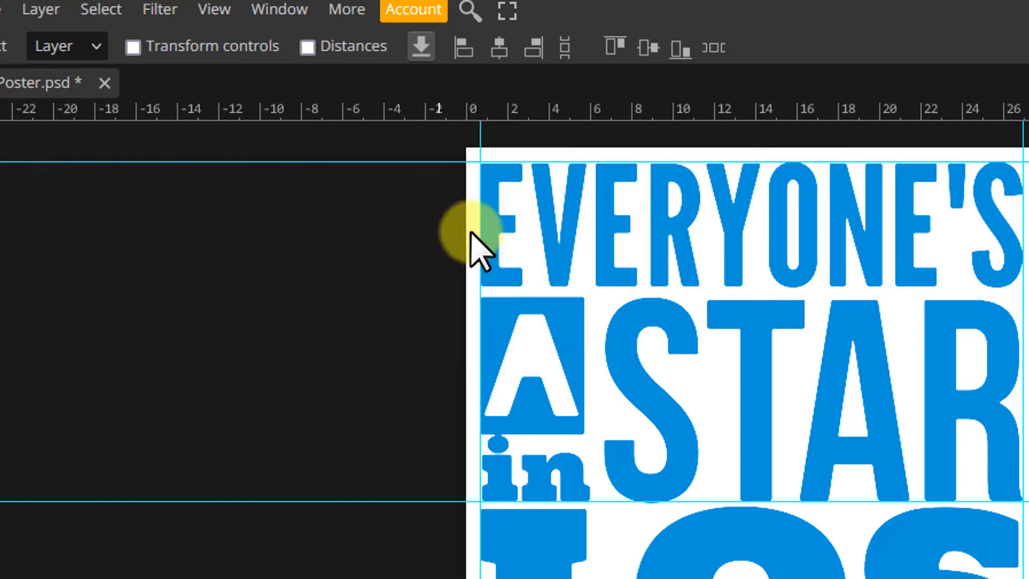
Apply a Ripple distortion filter with amount 20 and Medium size to the combined text smart object.
left_click(153, 6)
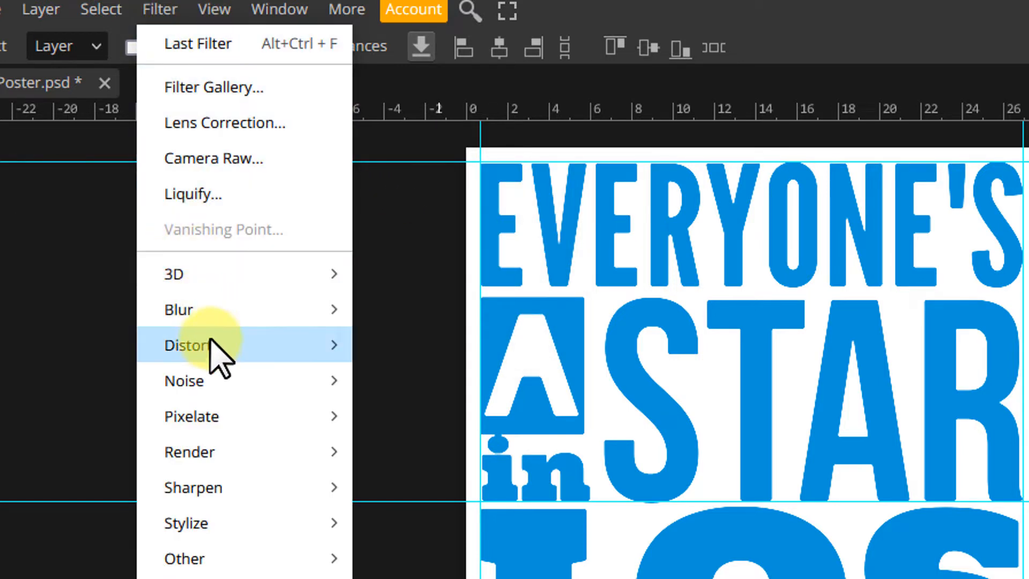
mouse_move(210, 345)
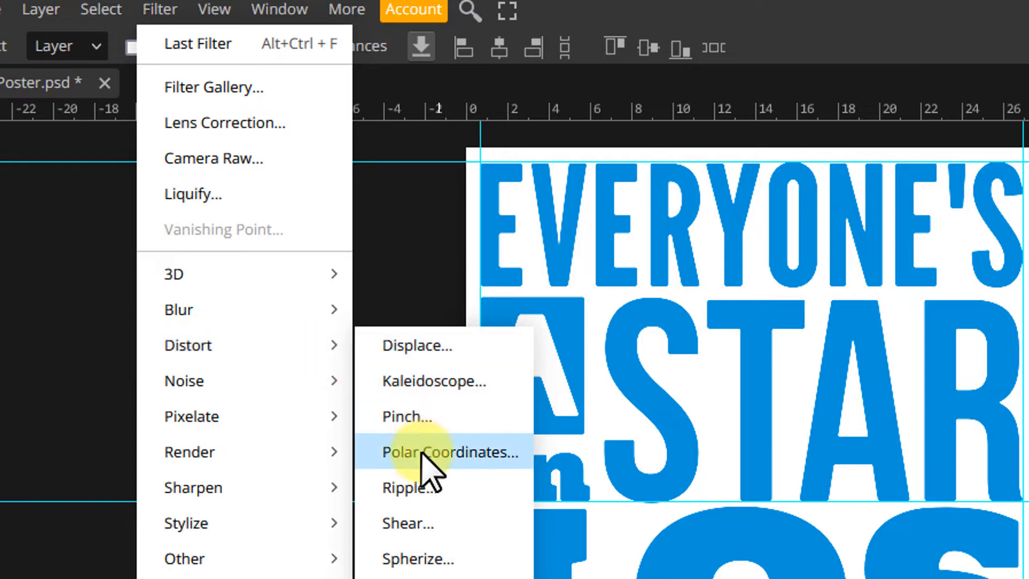
left_click(415, 486)
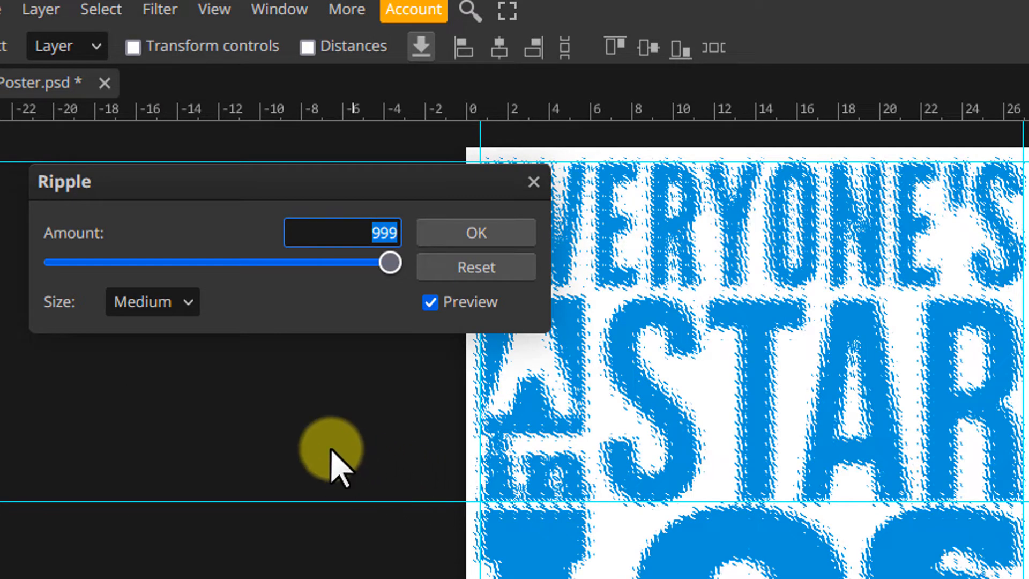
left_click(186, 303)
left_click(187, 304)
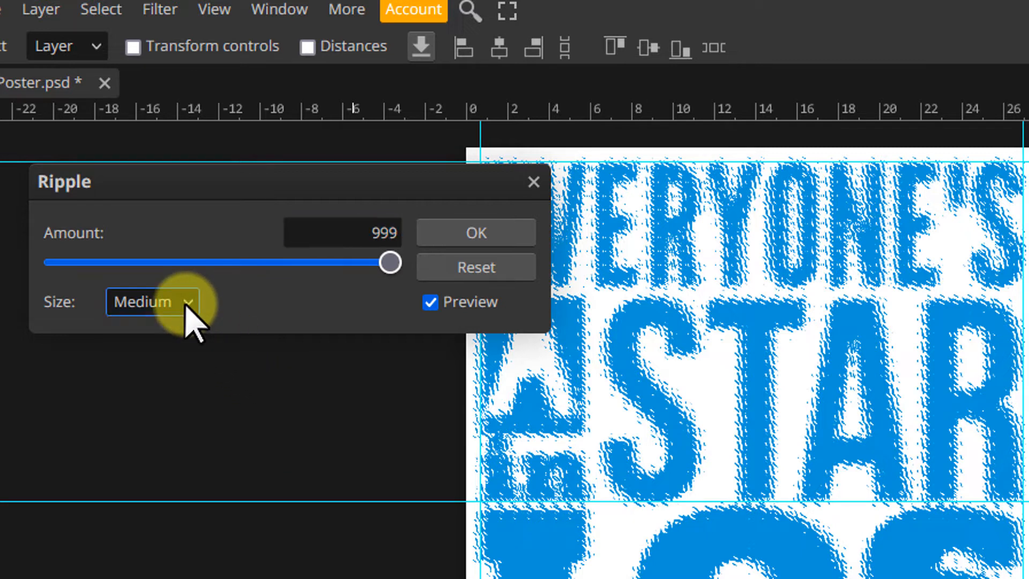
left_click_drag(344, 235, 434, 241)
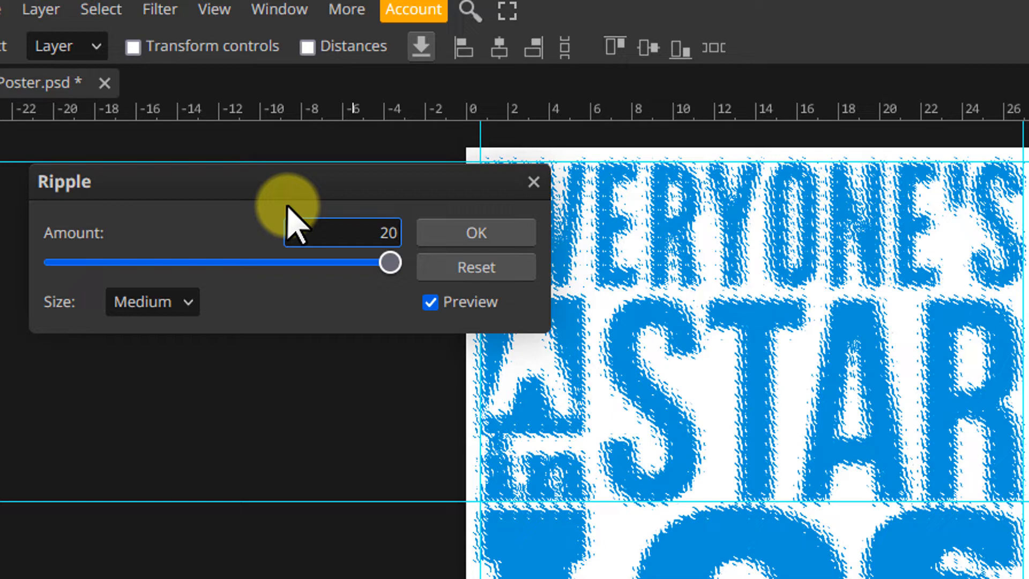
left_click(508, 234)
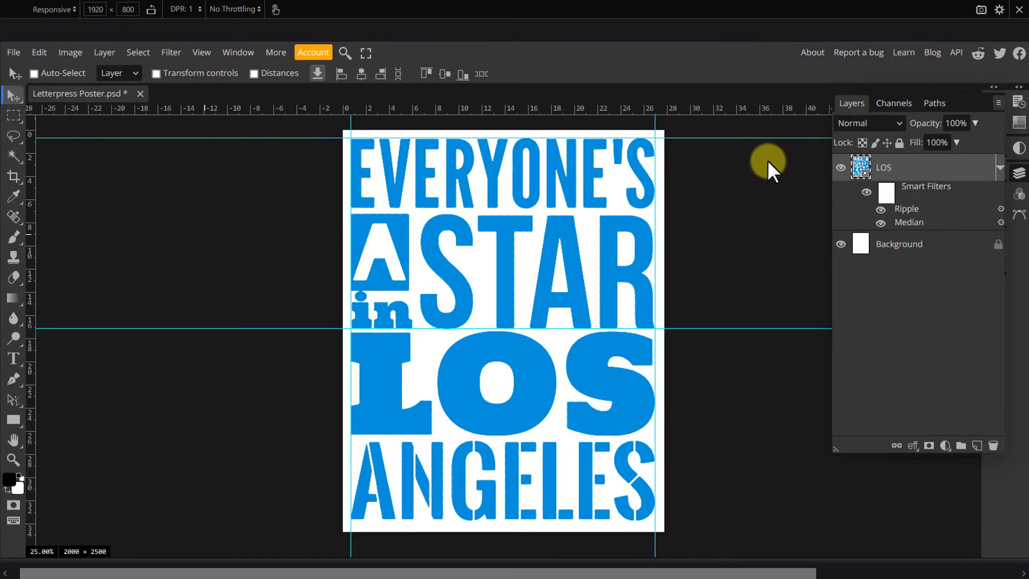
Check the roughened letter edges up close and add a layer mask to the combined text smart object.
key("ctrl+plus")
key("ctrl+plus")
key("ctrl+plus")
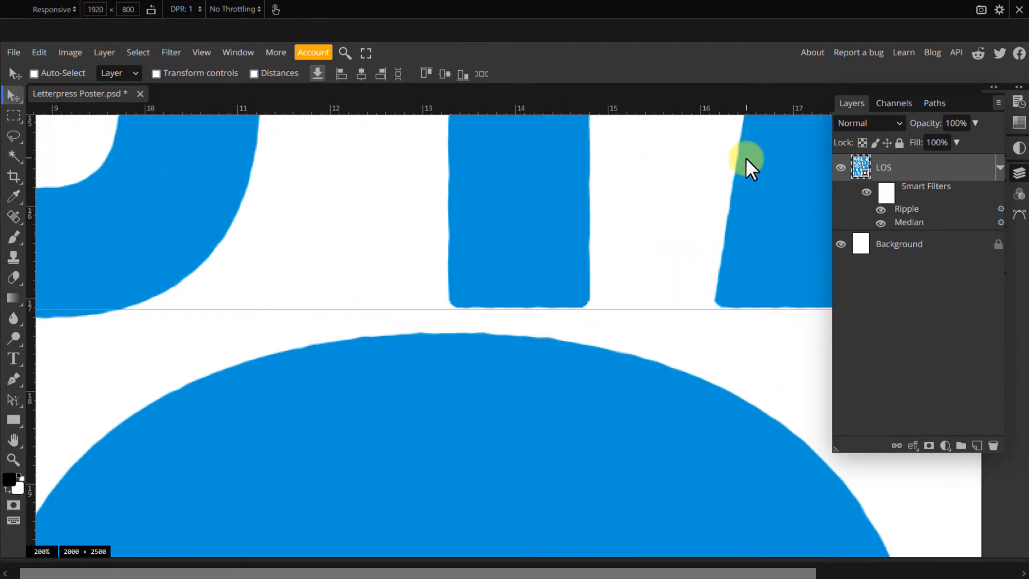
key("ctrl+0")
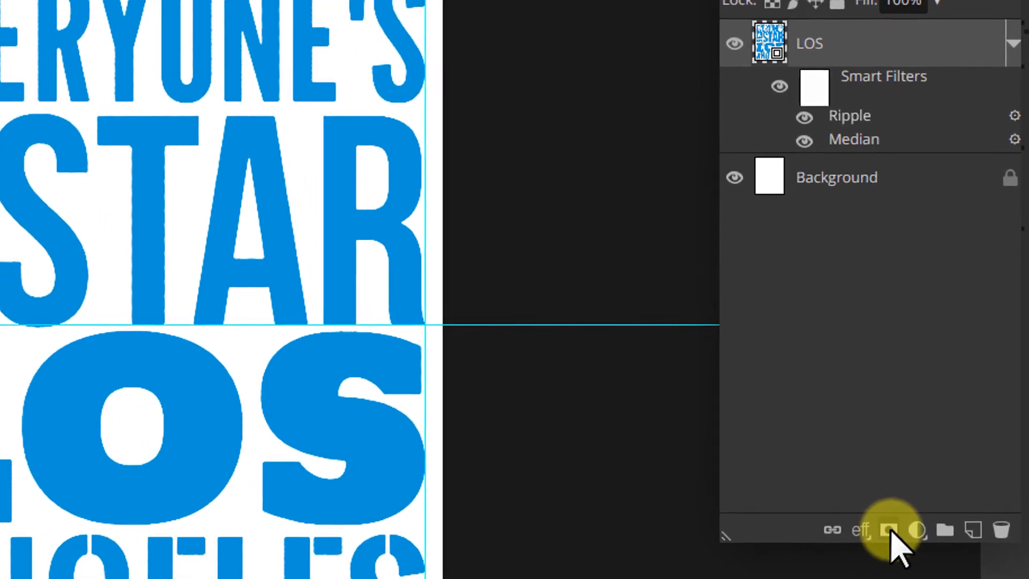
left_click(890, 531)
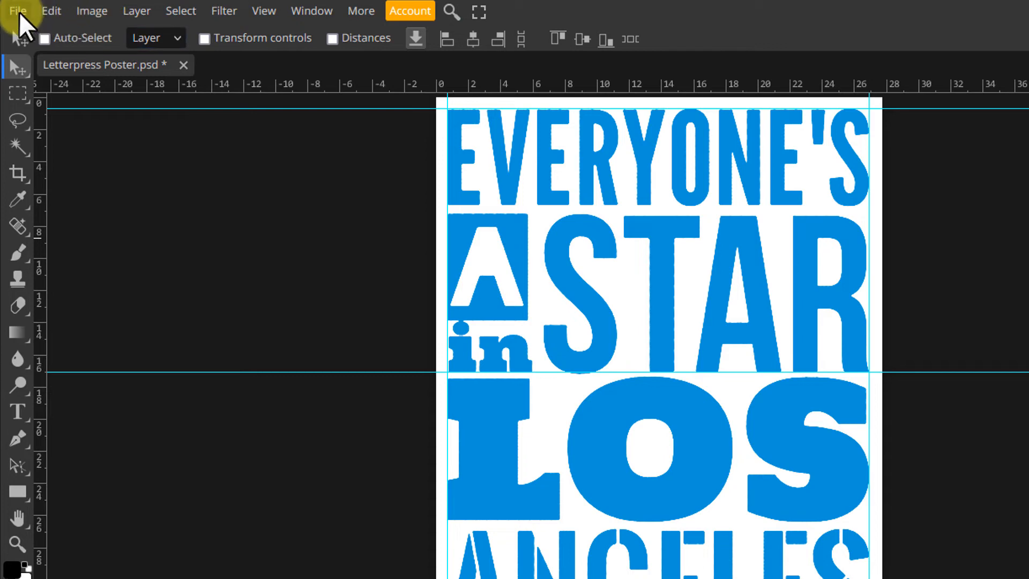
Open the texture image "Photocopy Texture 11 .jpg" from the Photocopy-Textures folder.
left_click(18, 12)
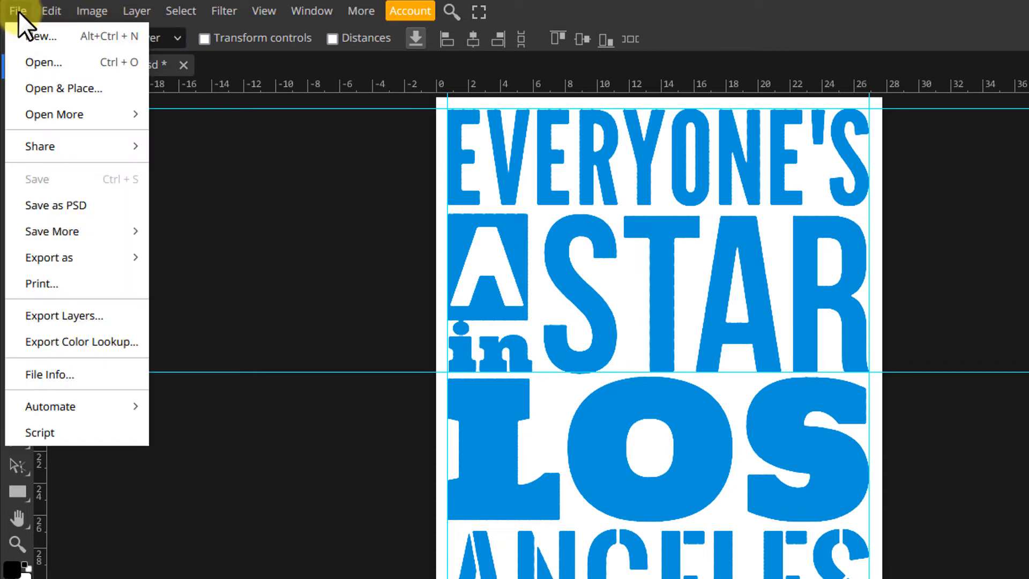
left_click(33, 66)
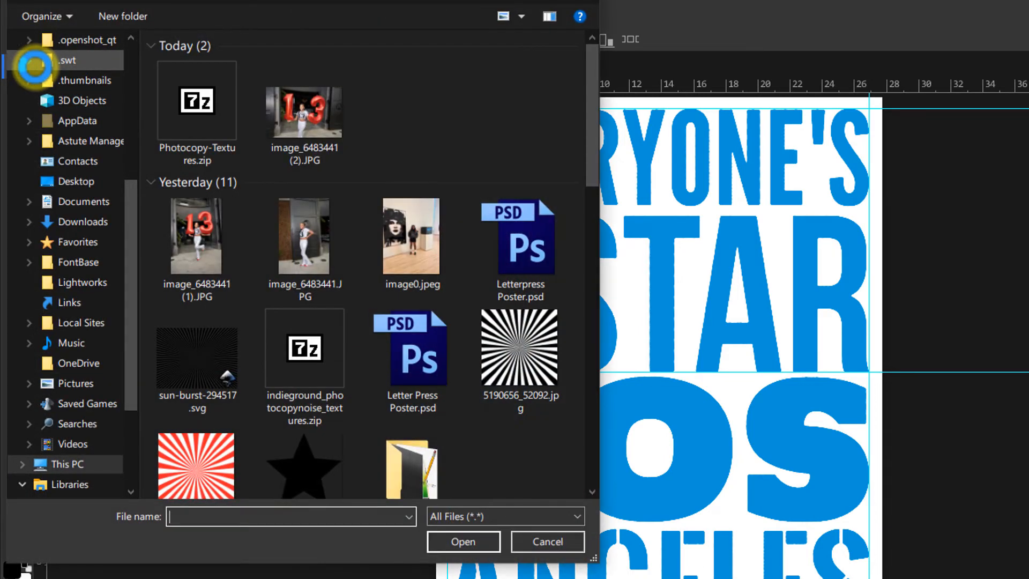
scroll(321, 203, "down", 5)
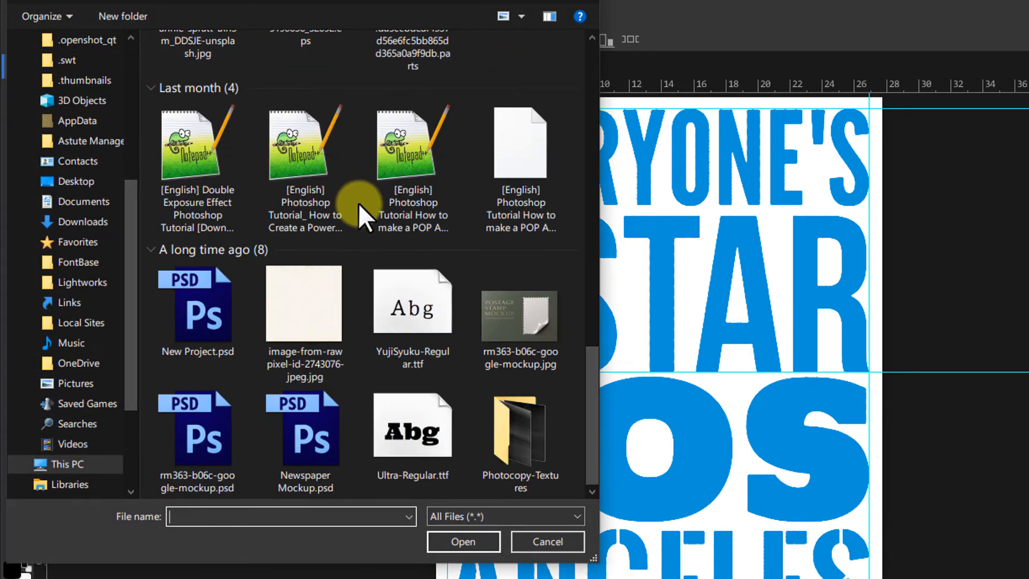
left_click(525, 432)
double_click(527, 432)
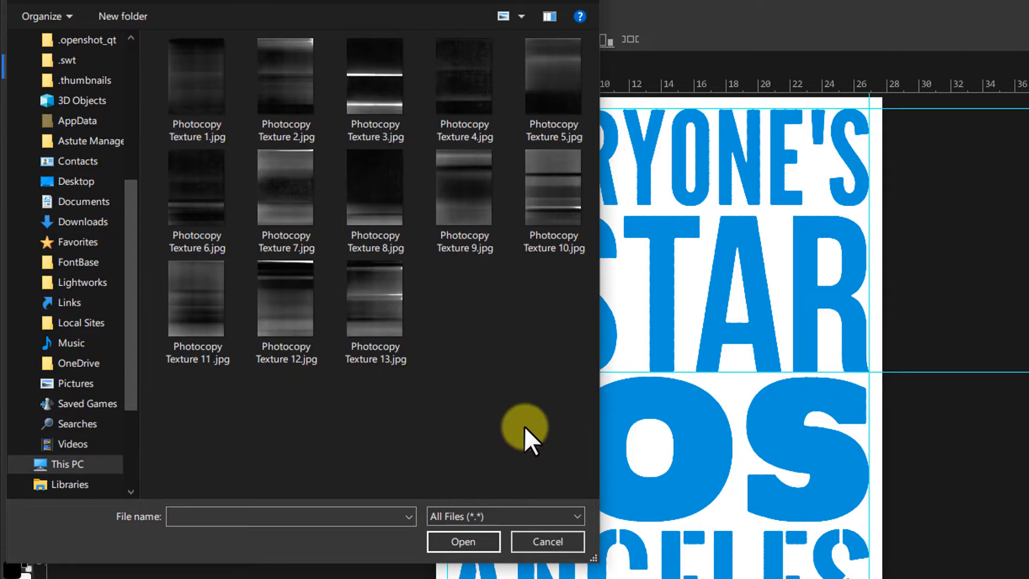
left_click(210, 300)
left_click(455, 545)
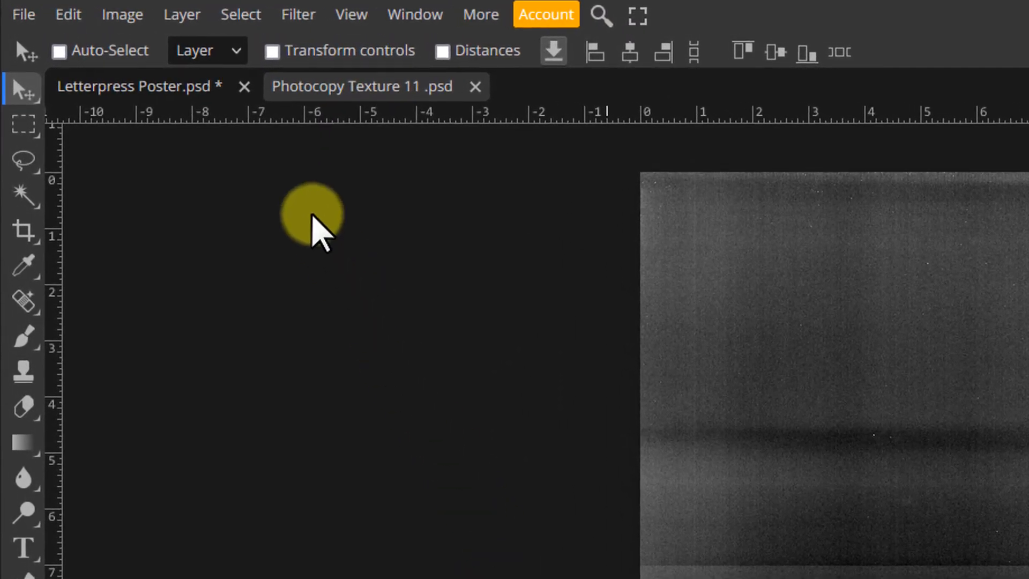
Resize the photocopy texture to 2000 pixels wide and 2750 pixels high without keeping its proportions.
left_click(127, 16)
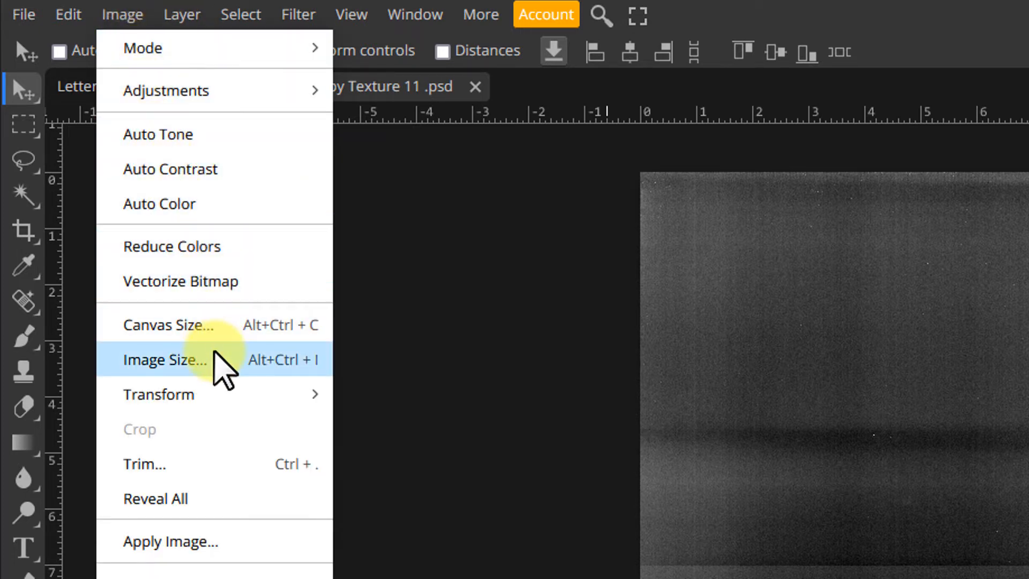
left_click(214, 355)
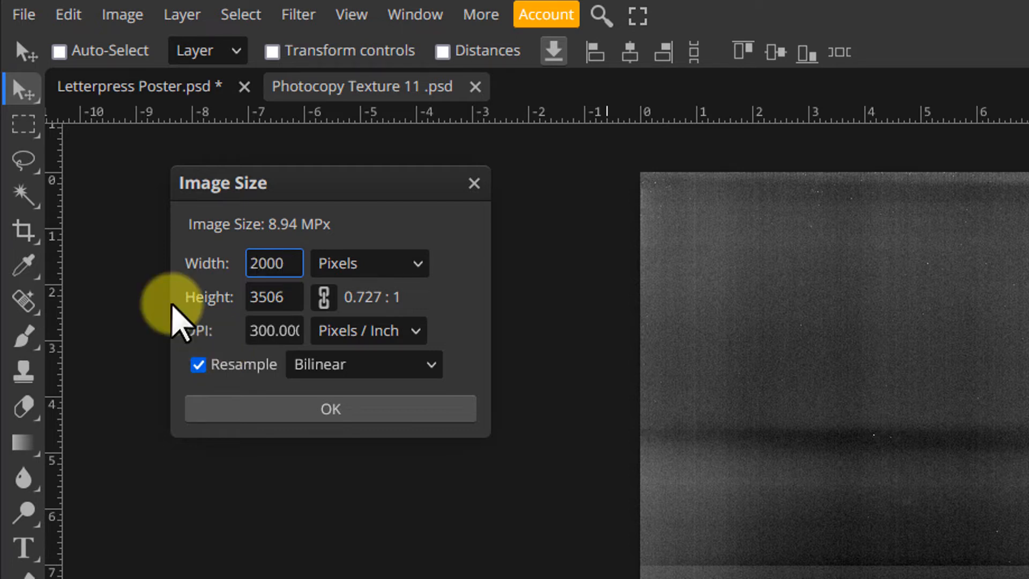
left_click(284, 300)
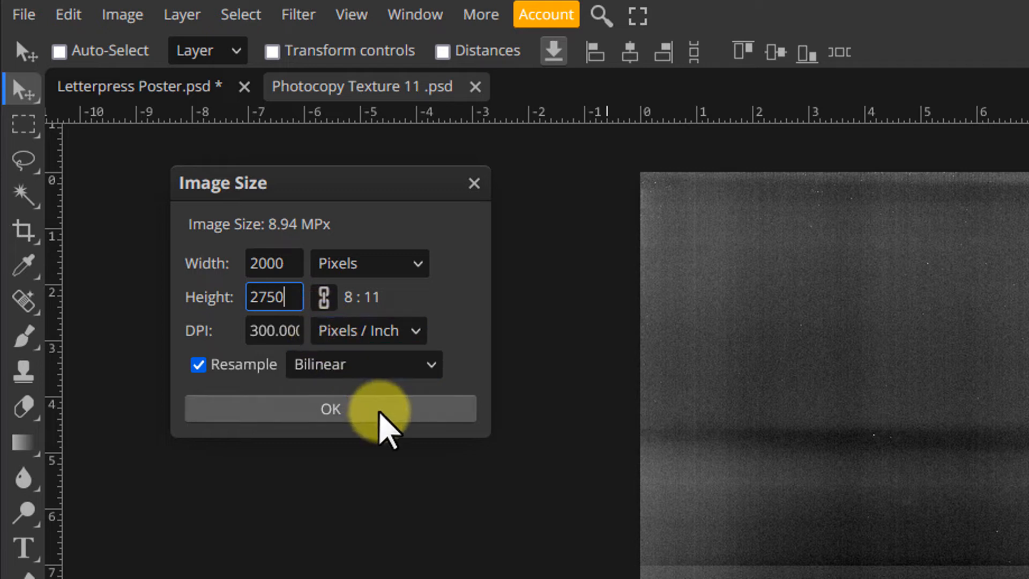
left_click(379, 411)
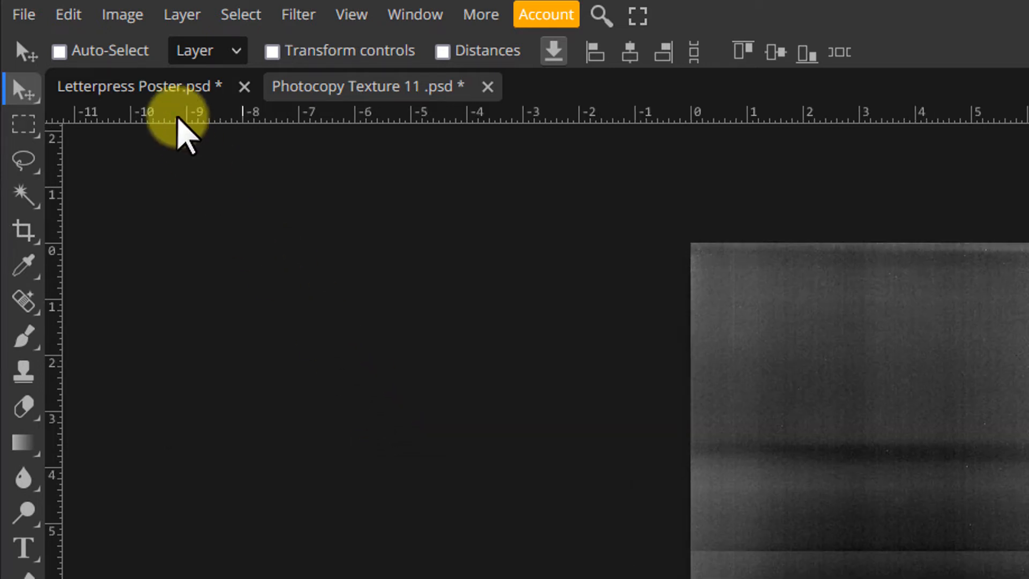
Invert the colours of the photocopy texture image.
left_click(128, 17)
mouse_move(306, 103)
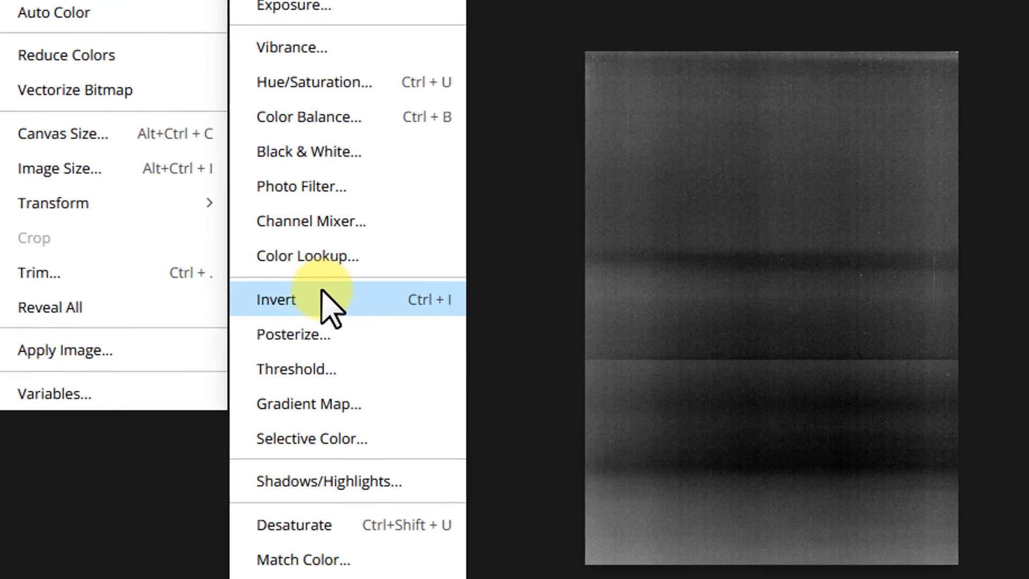
left_click(356, 369)
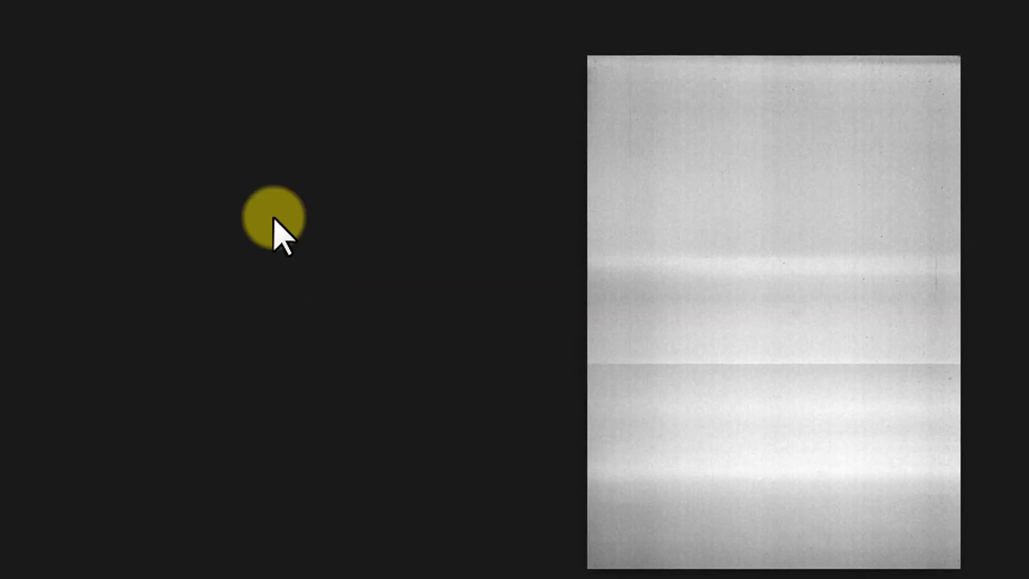
Brighten the photocopy texture with a Levels adjustment, lowering the RGB input white point to 215.
left_click(129, 16)
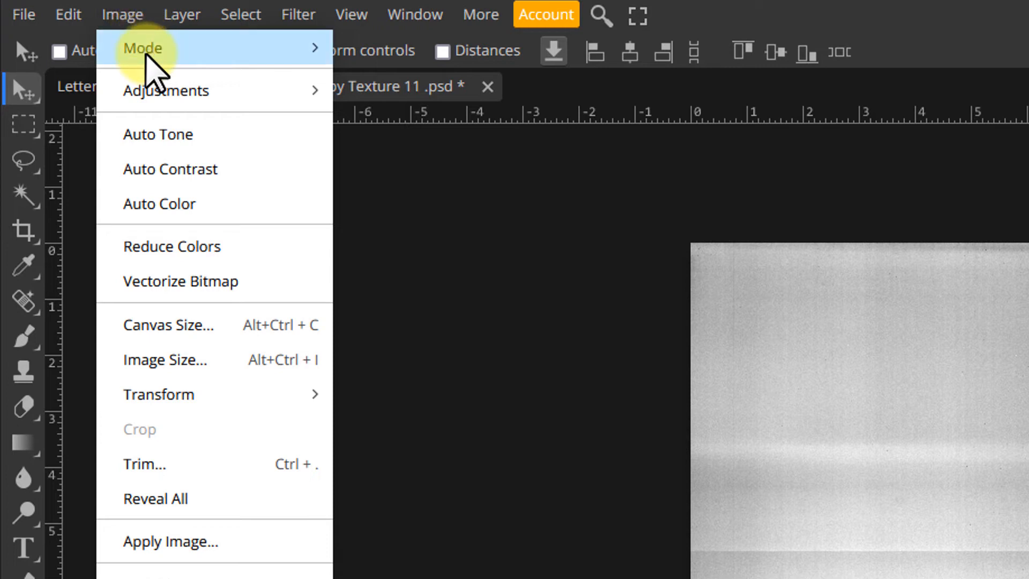
mouse_move(286, 88)
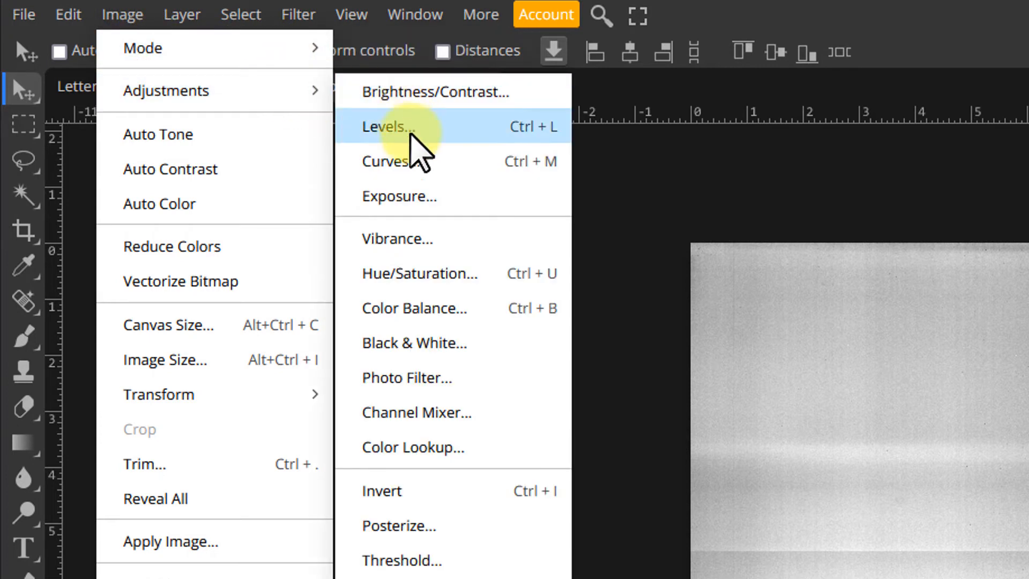
left_click(415, 129)
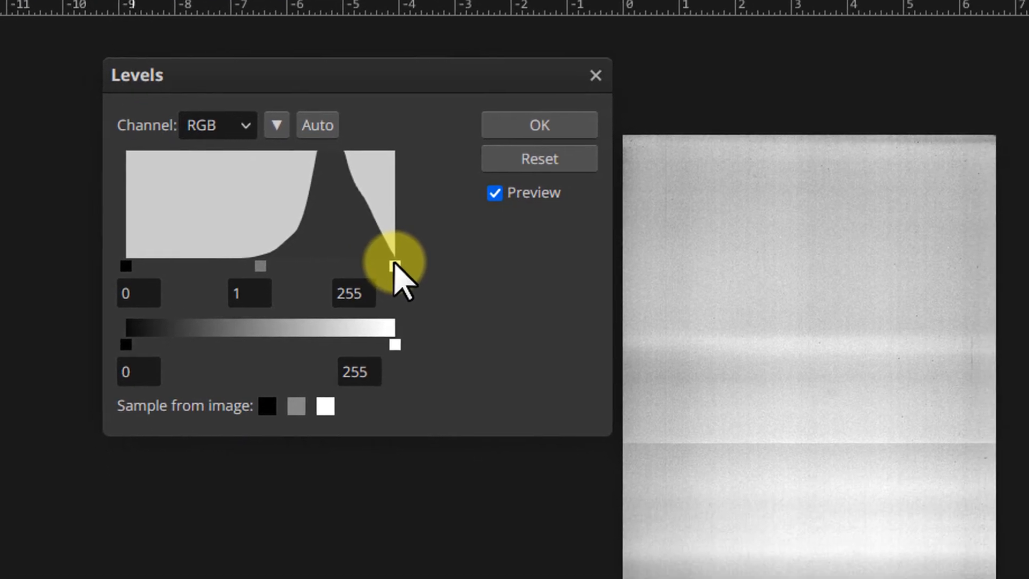
left_click_drag(394, 265, 352, 266)
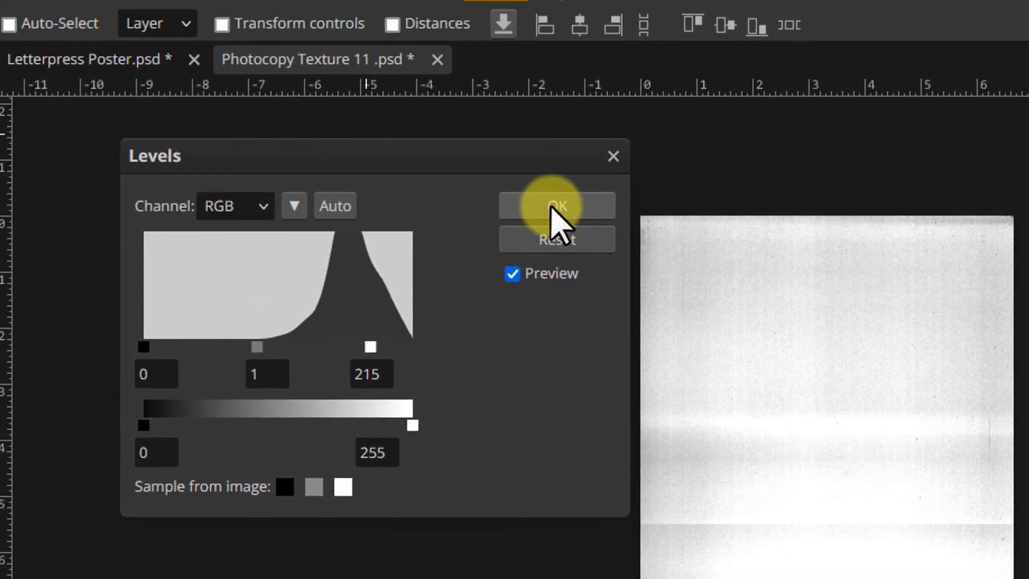
left_click(485, 43)
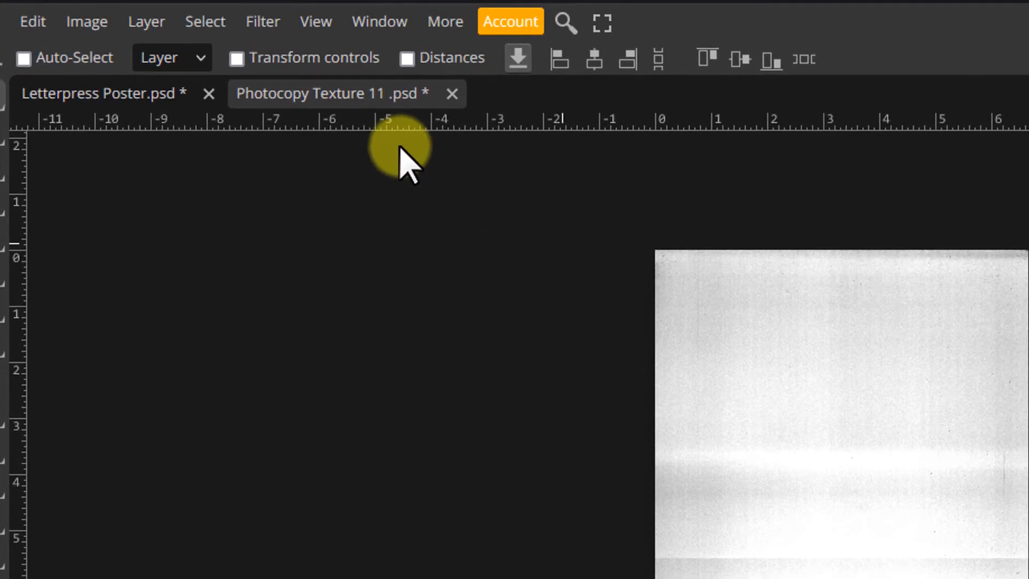
Copy the entire photocopy texture image and close its document without saving.
left_click(209, 20)
left_click(221, 53)
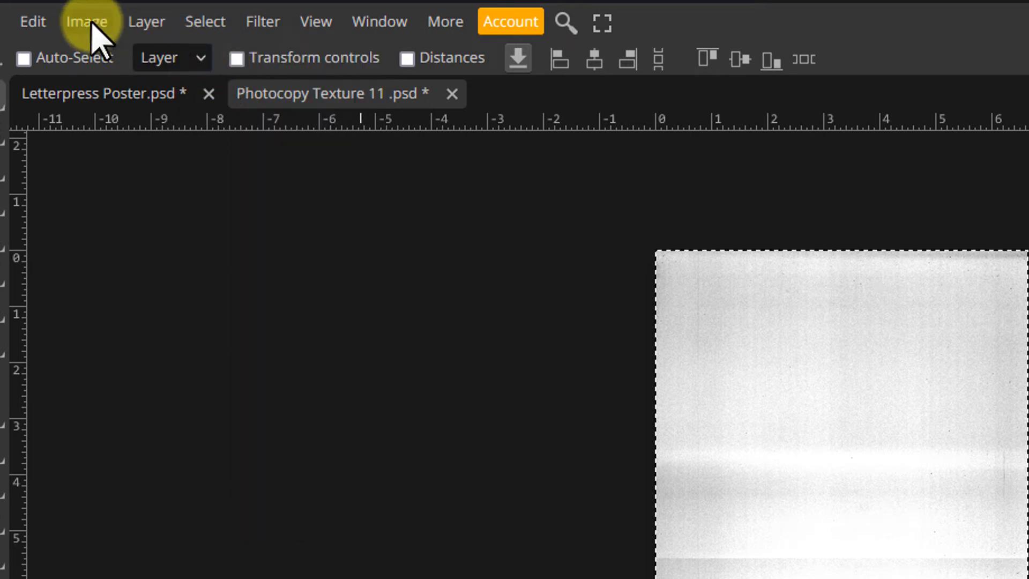
left_click(35, 22)
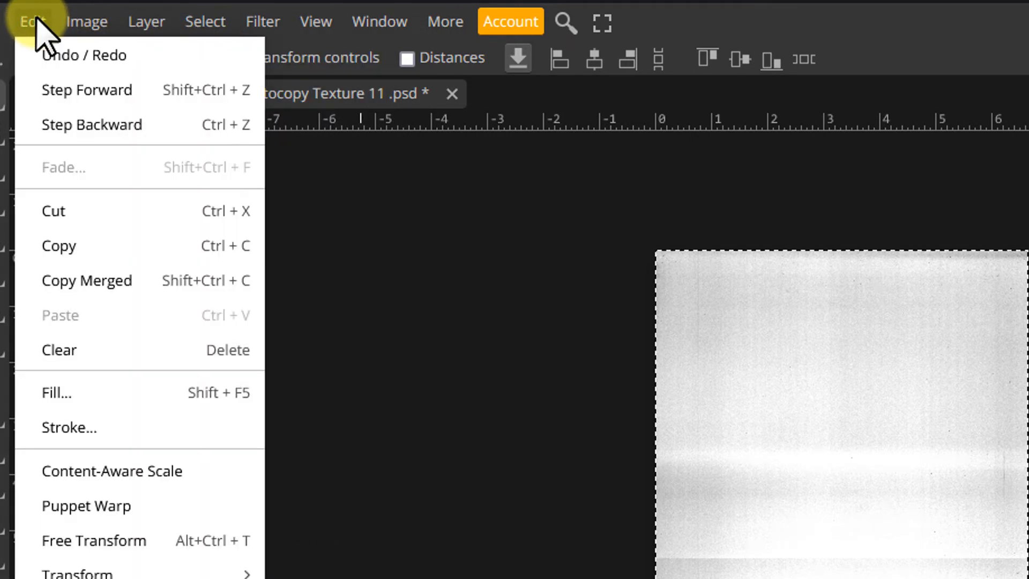
left_click(78, 246)
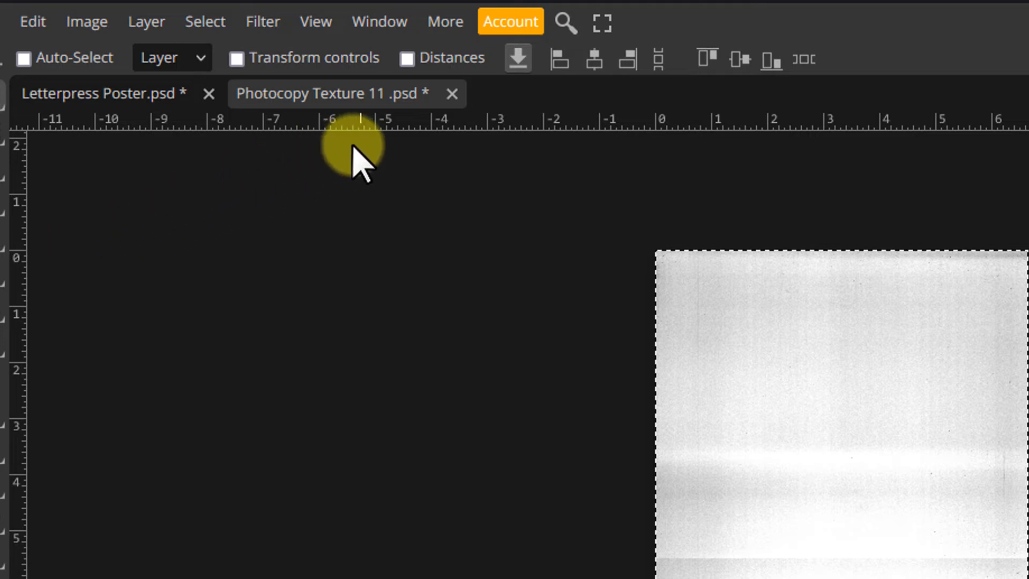
left_click(452, 94)
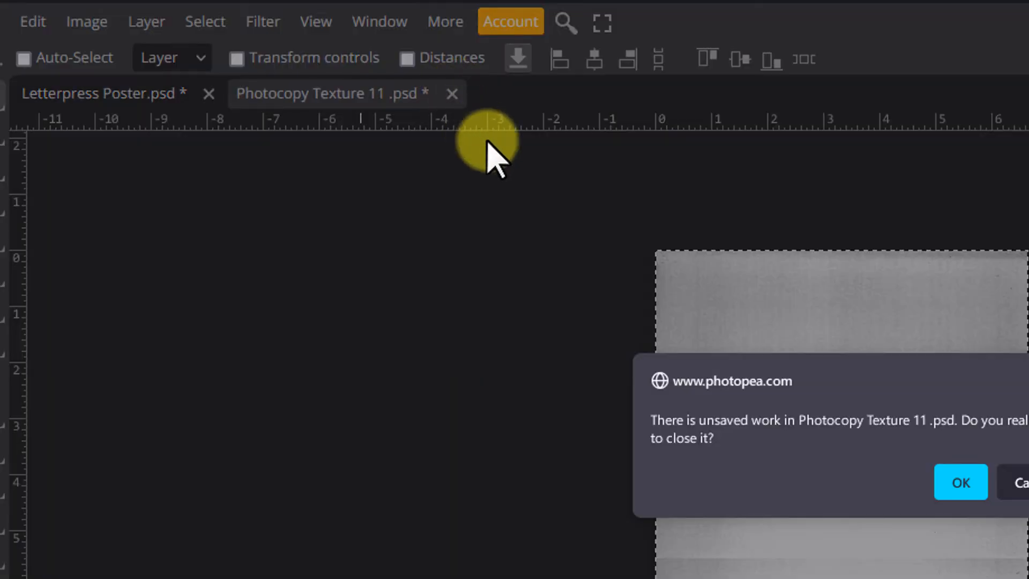
left_click(973, 485)
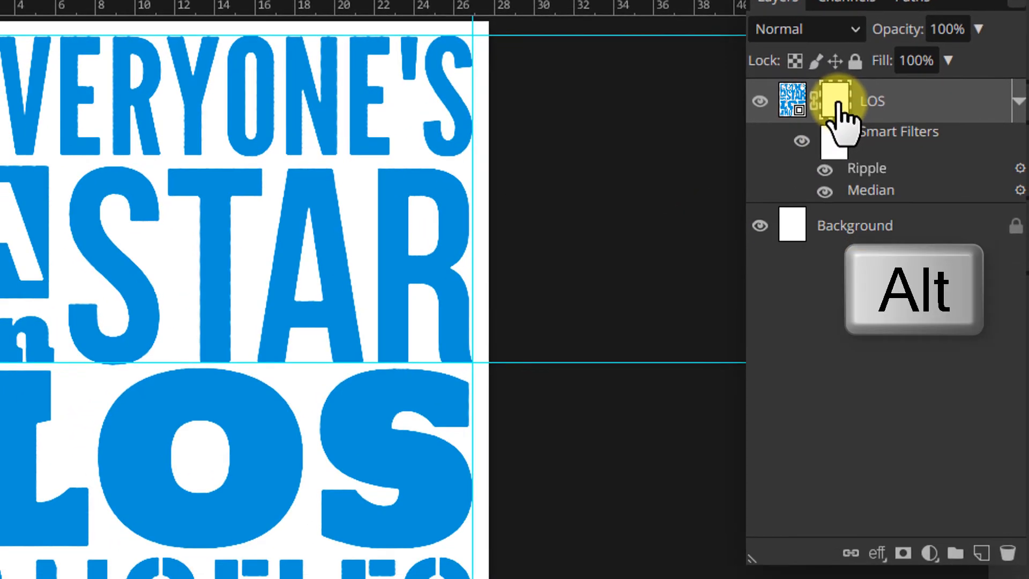
Paste the copied texture into the layer mask of the LOS smart object and return to the normal poster view.
left_click(822, 107, "alt")
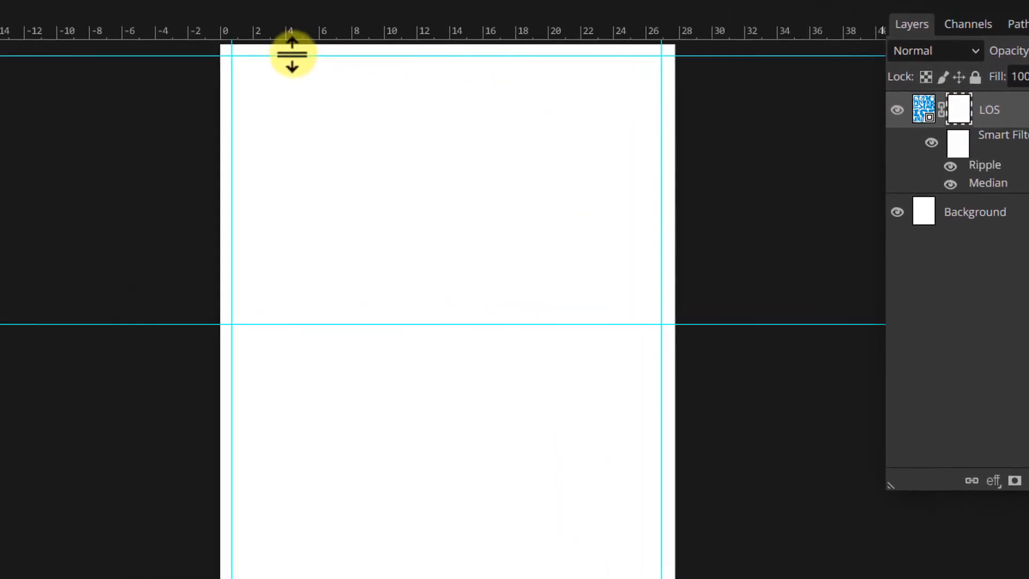
left_click(26, 17)
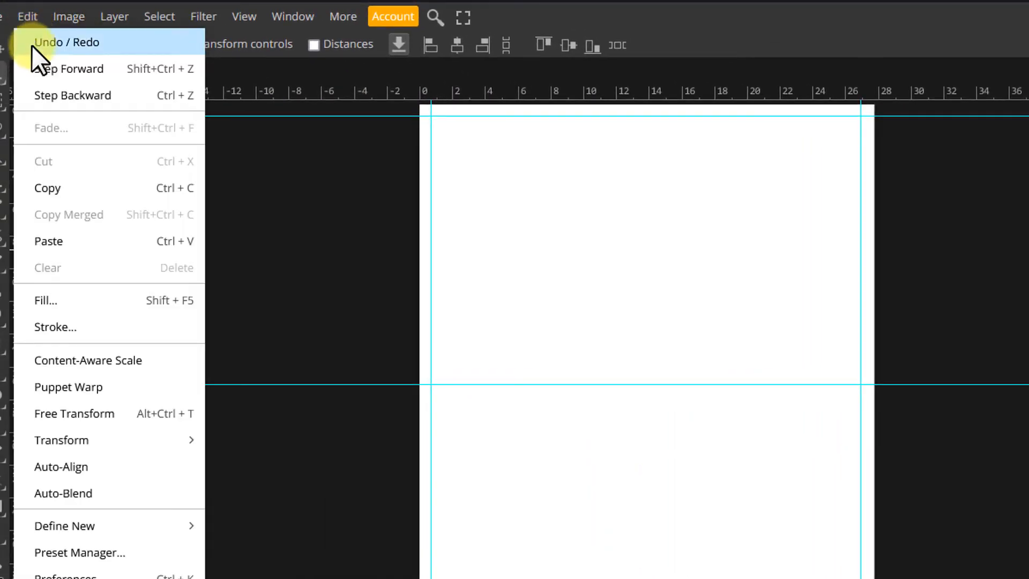
left_click(47, 240)
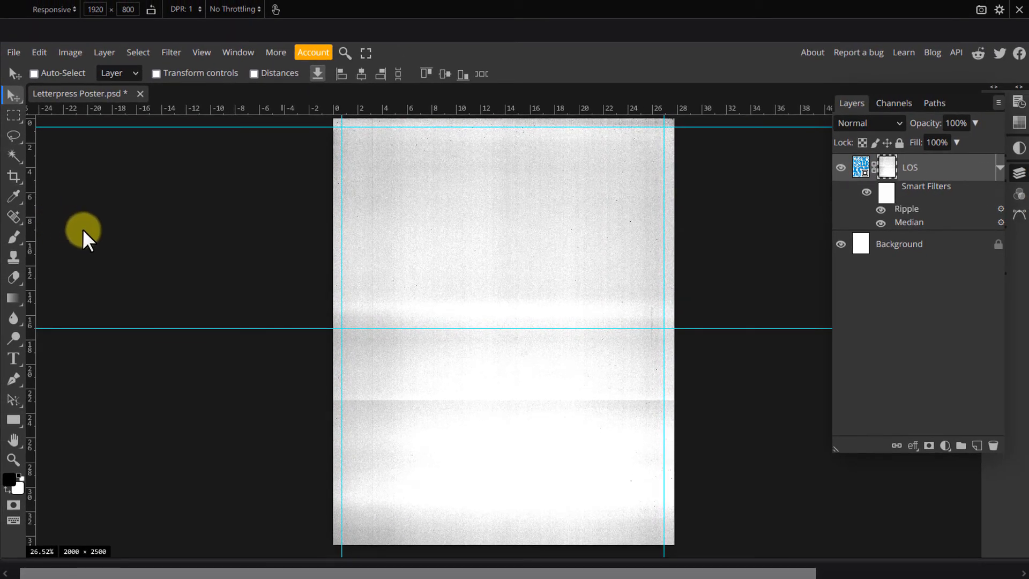
left_click(905, 246)
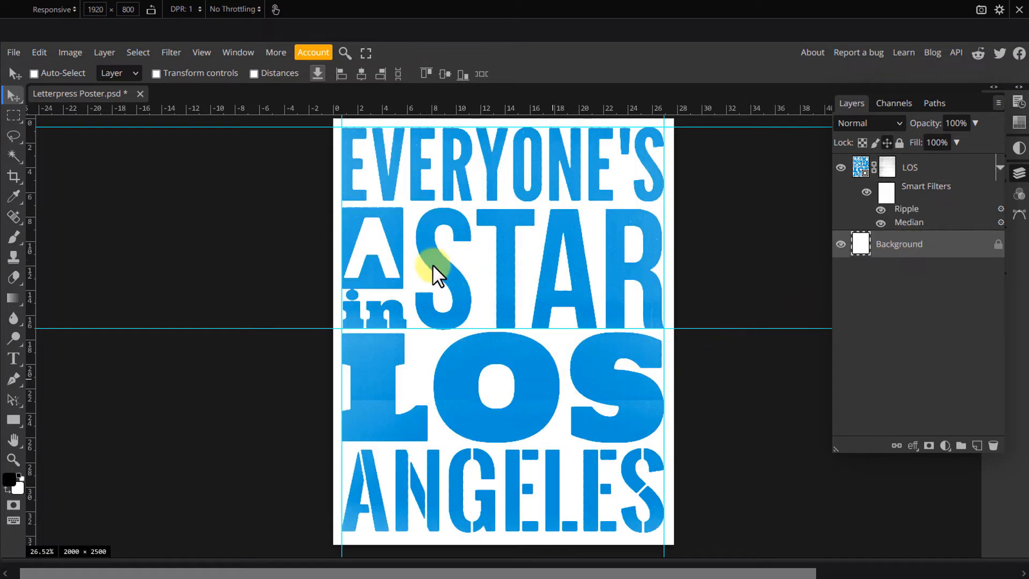
Open the black star PNG, the kisspng clip-art file, from the Downloads folder.
left_click(13, 52)
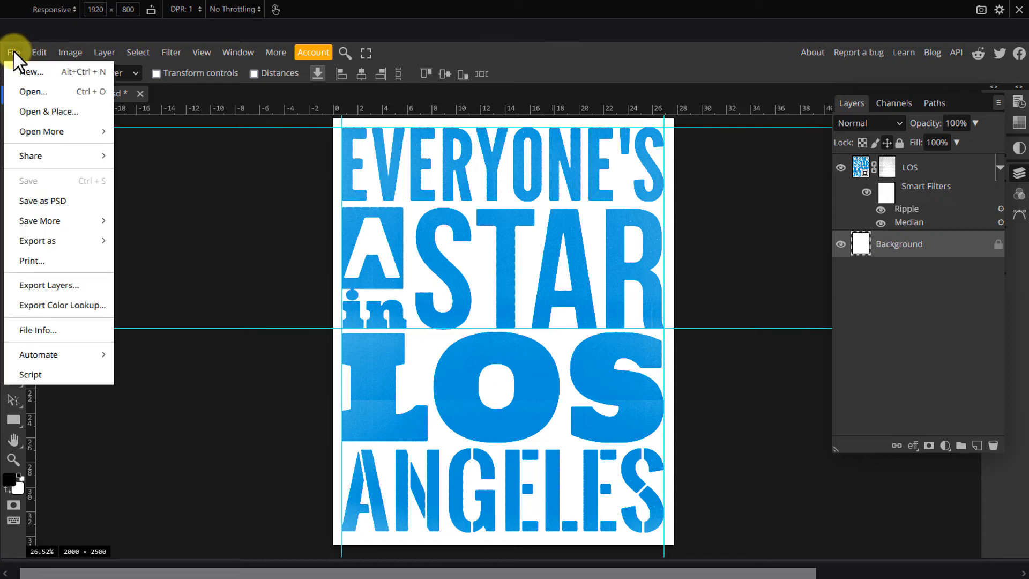
left_click(23, 88)
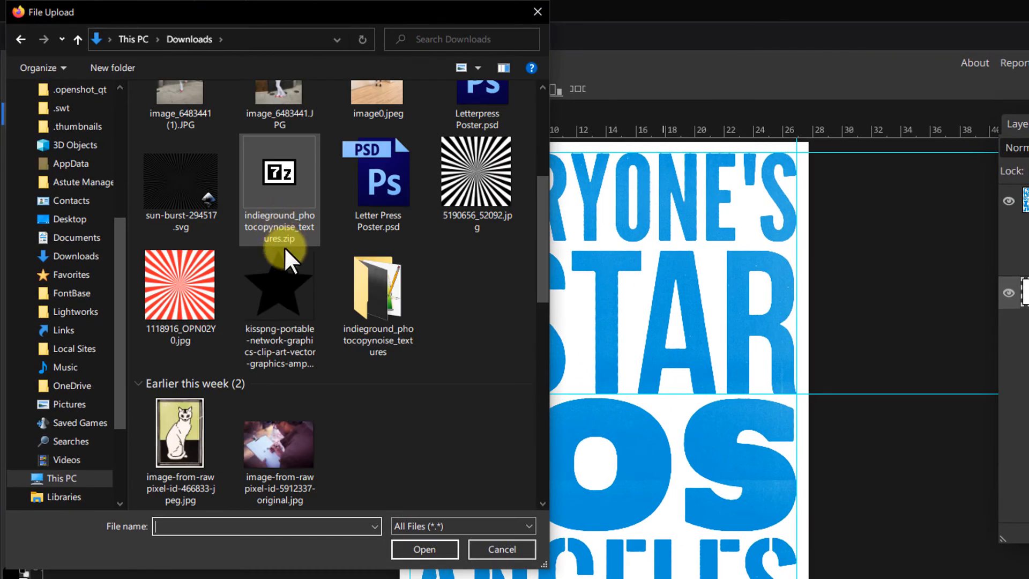
left_click(283, 281)
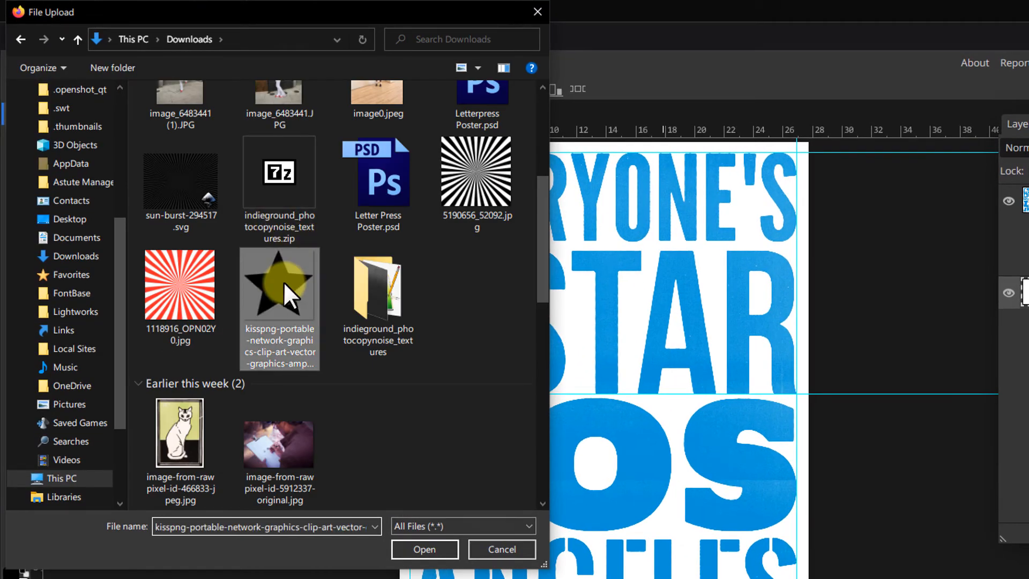
left_click(424, 549)
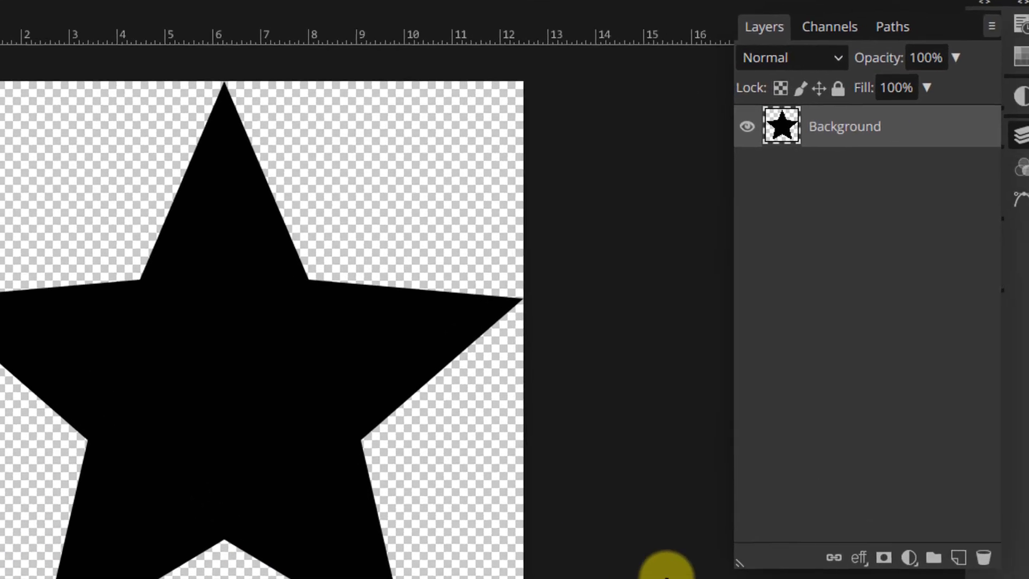
Add a Color Overlay to the star layer in red with C 0%, M 100%, Y 100% and K 0%.
left_click(846, 558)
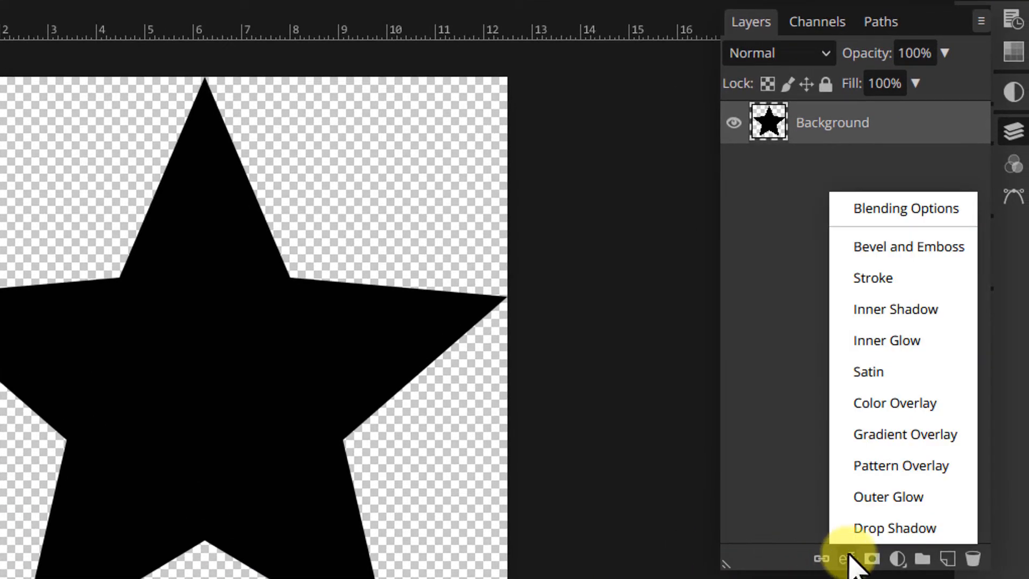
left_click(885, 408)
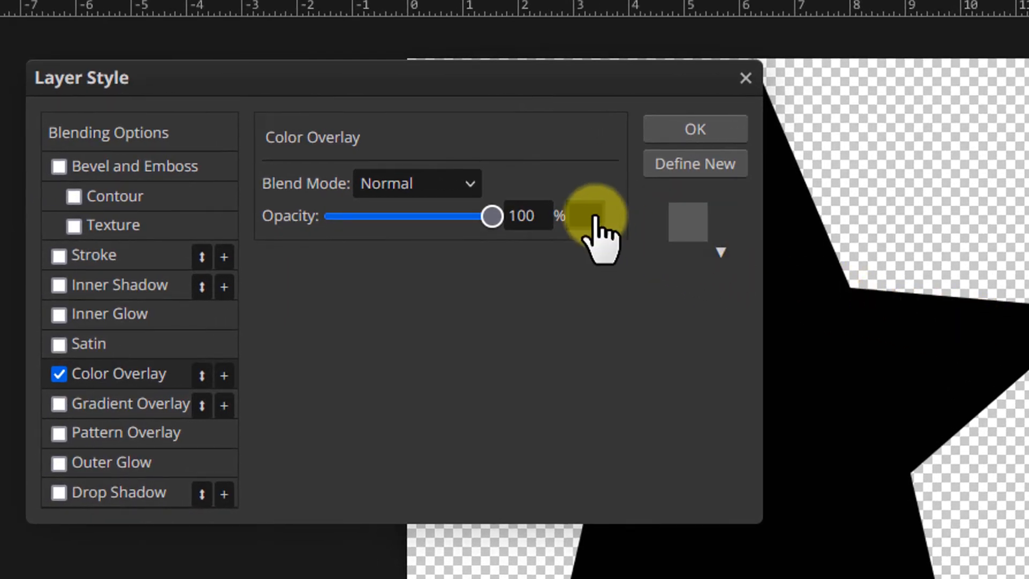
left_click(588, 215)
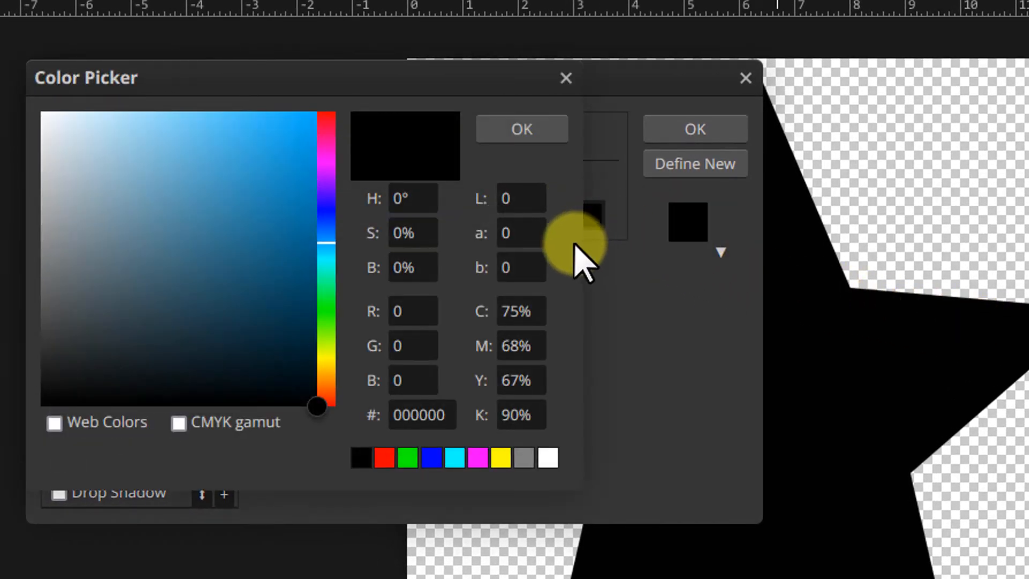
left_click(523, 310)
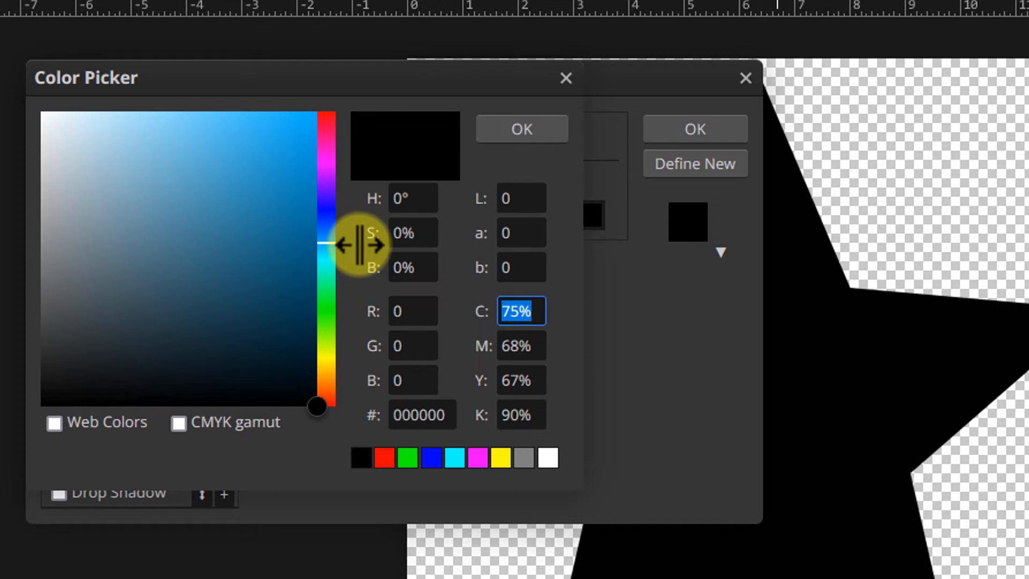
type("0")
key("Tab")
key("Tab")
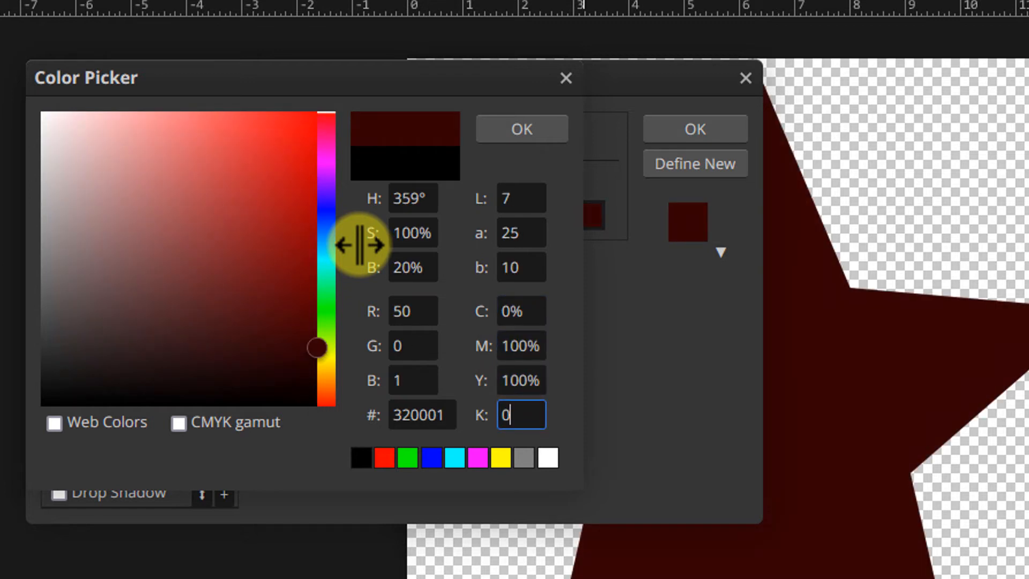
left_click(502, 171)
left_click(519, 129)
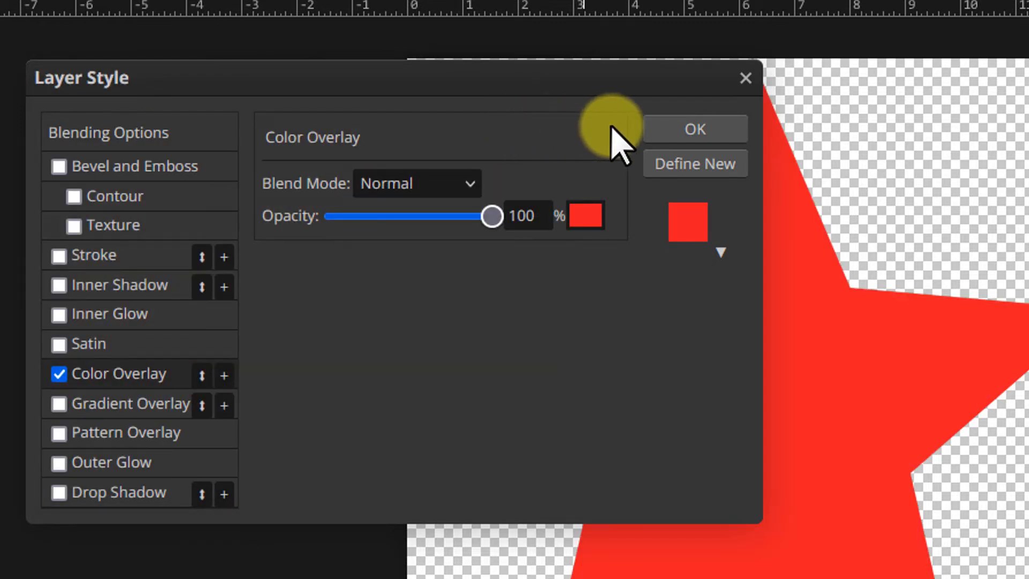
left_click(671, 131)
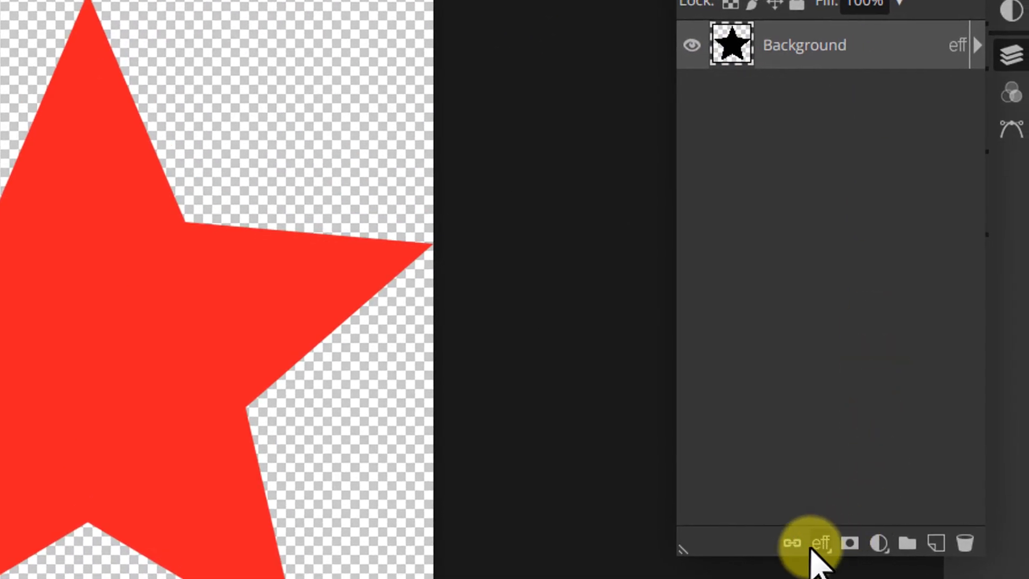
Add a white (ffffff) Stroke to the star layer, 60 px wide and positioned Inside.
left_click(815, 545)
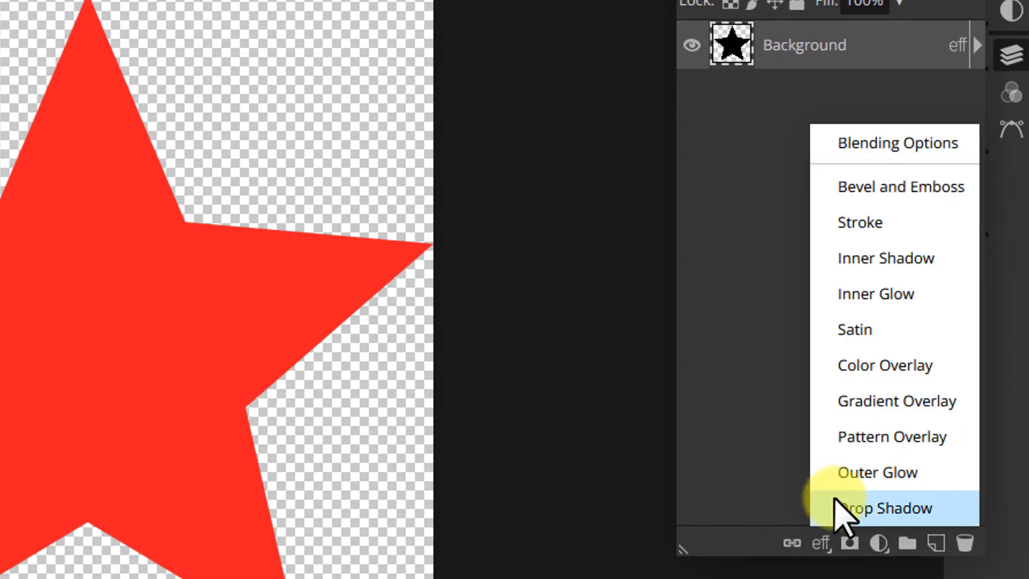
left_click(859, 220)
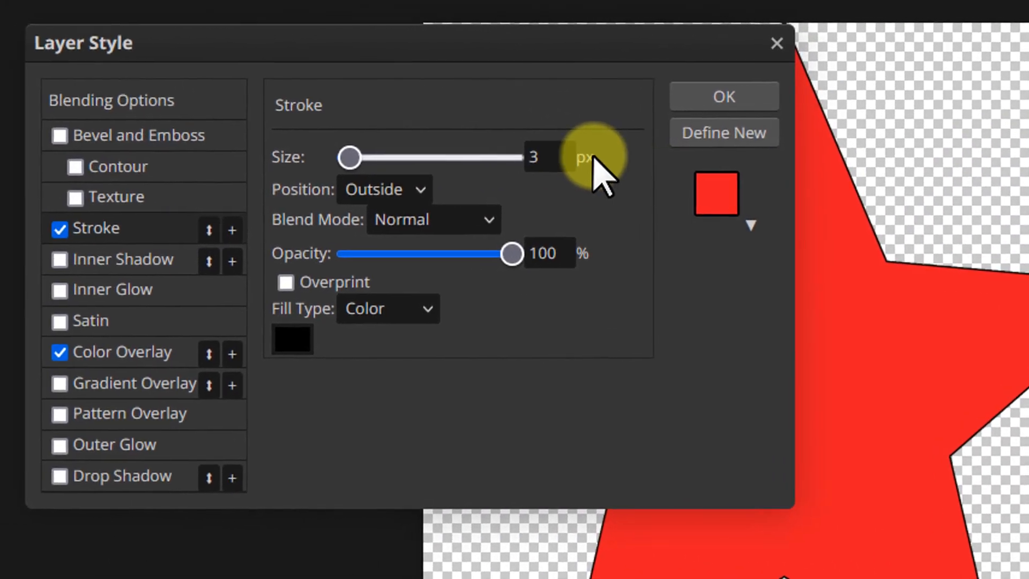
left_click(556, 157)
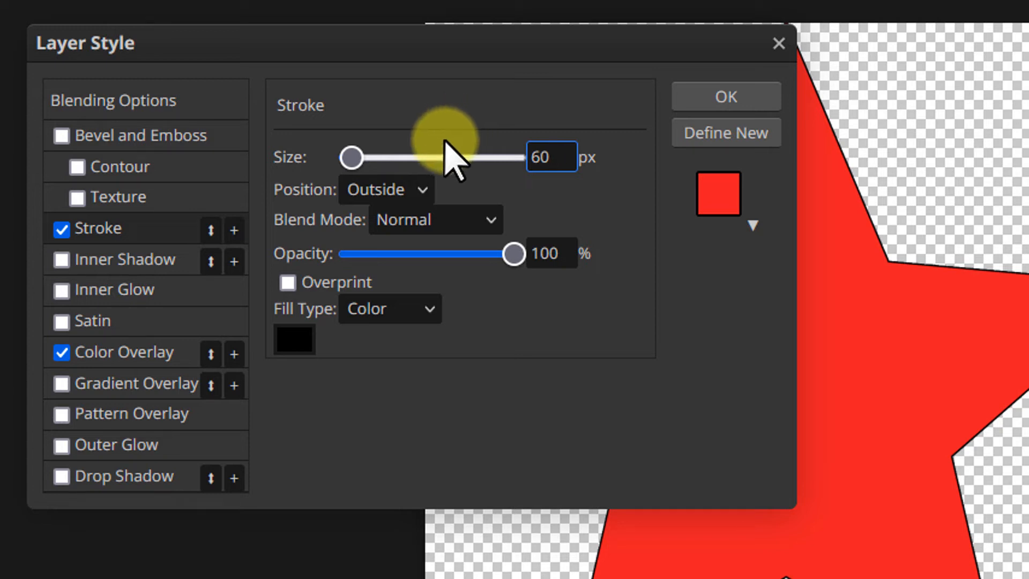
left_click(421, 190)
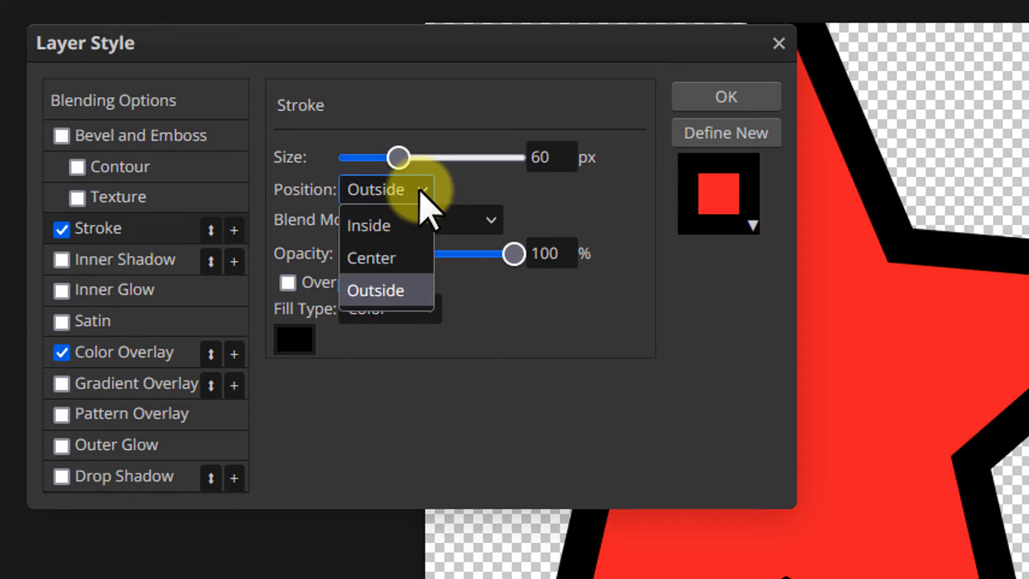
left_click(403, 227)
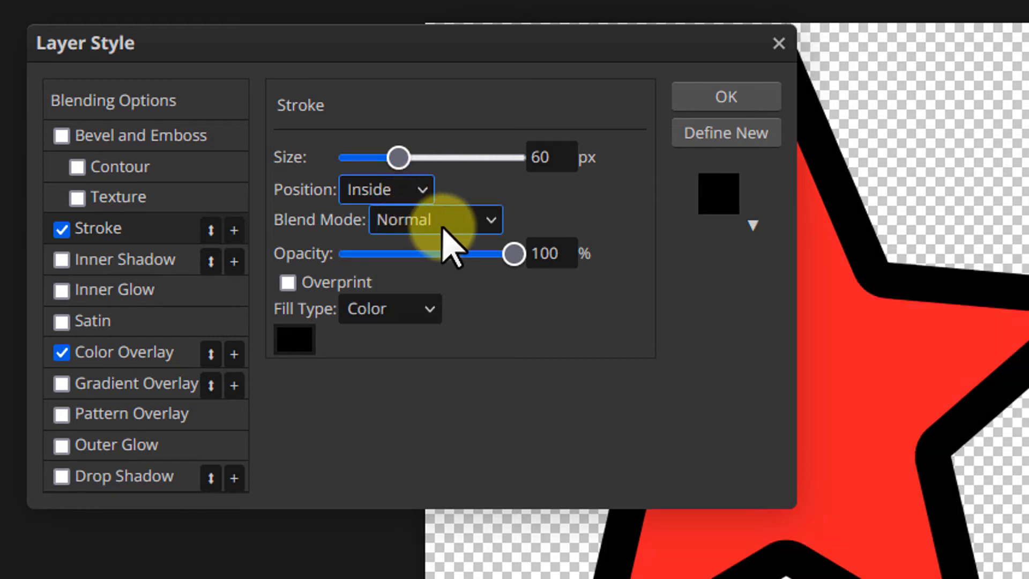
left_click(303, 337)
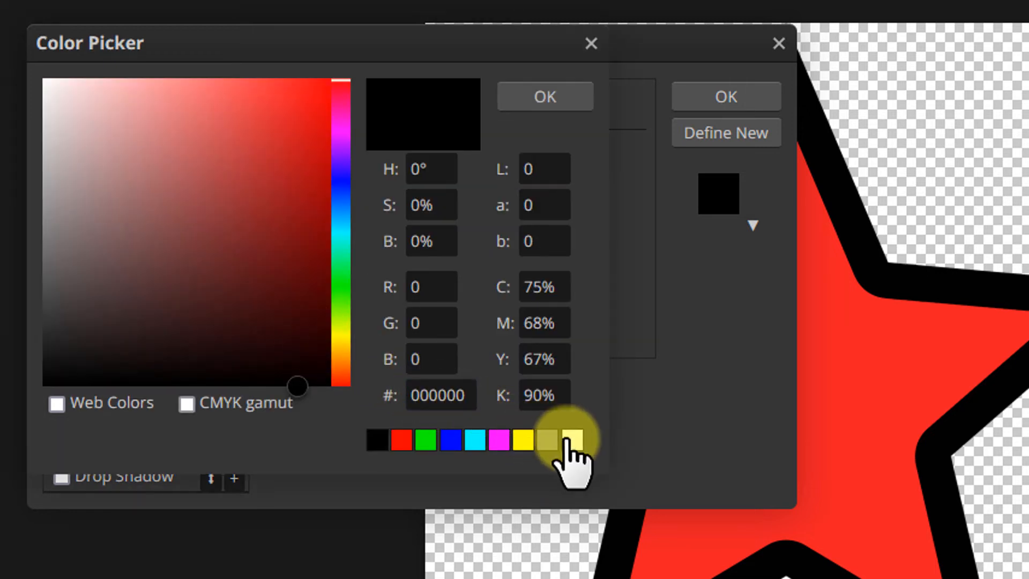
left_click(571, 440)
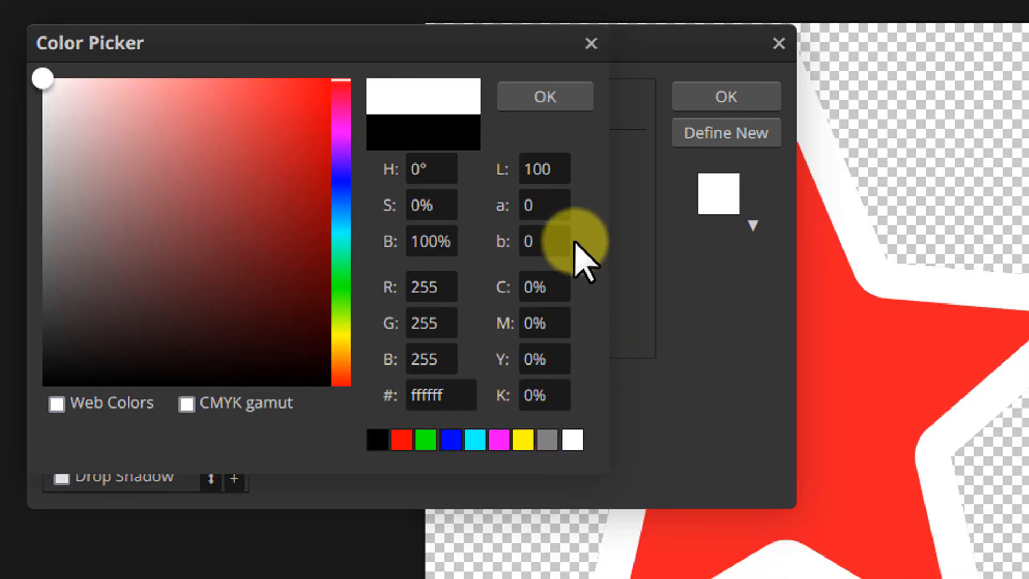
left_click(542, 97)
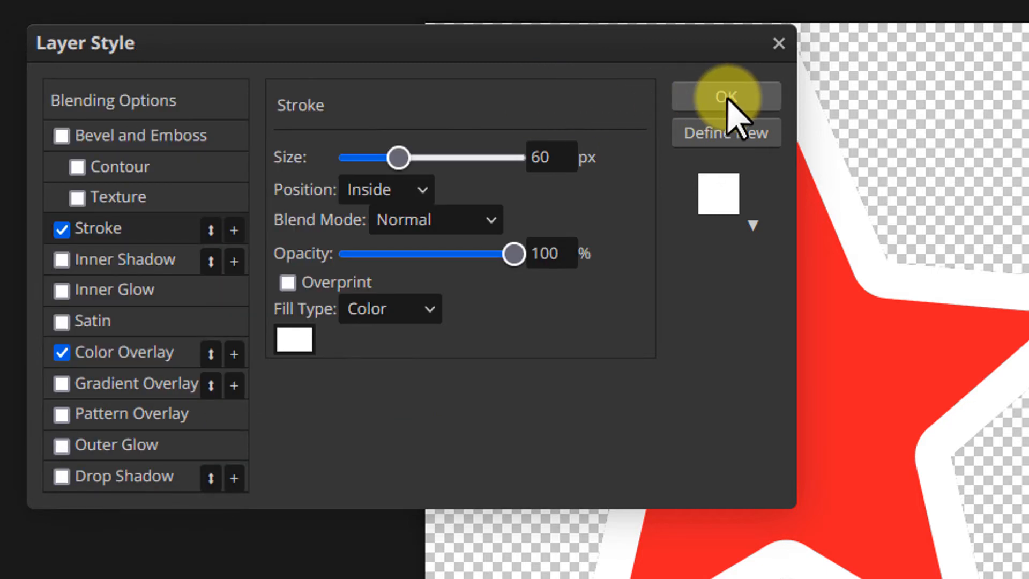
left_click(728, 98)
Copy the whole star image merged with its red overlay and white stroke, and paste it into Letterpress Poster.psd.
left_click(232, 23)
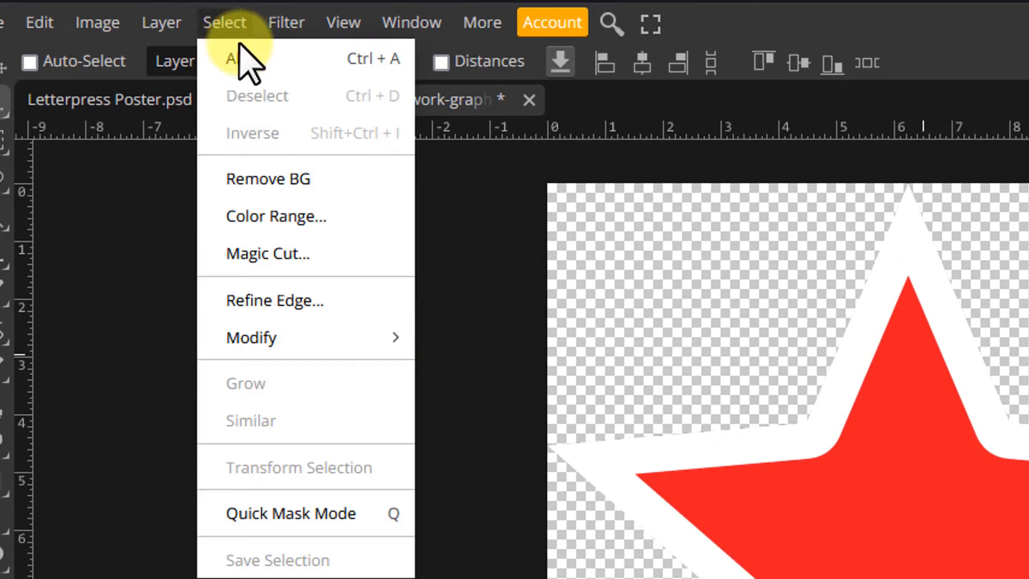
left_click(252, 60)
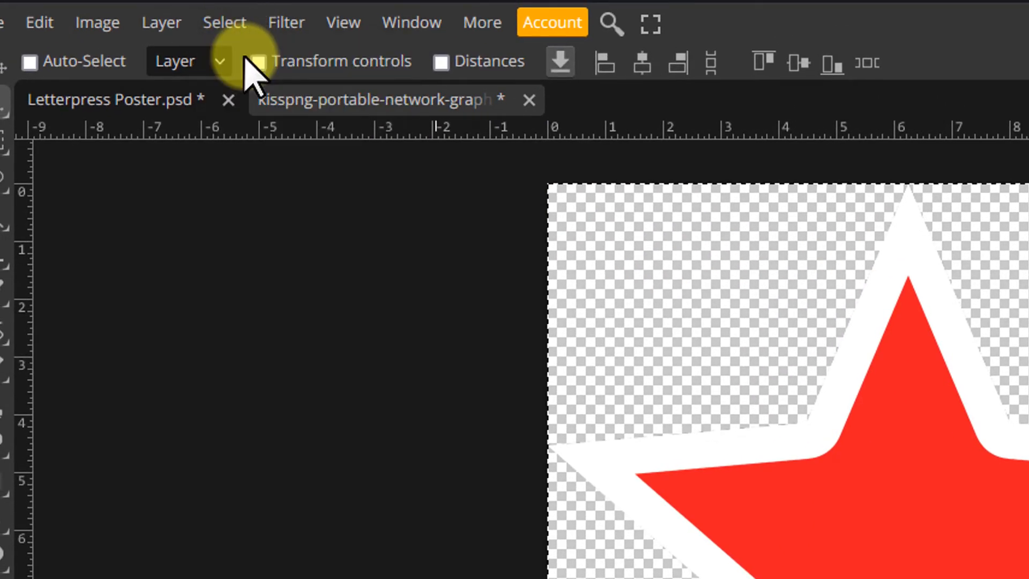
left_click(43, 23)
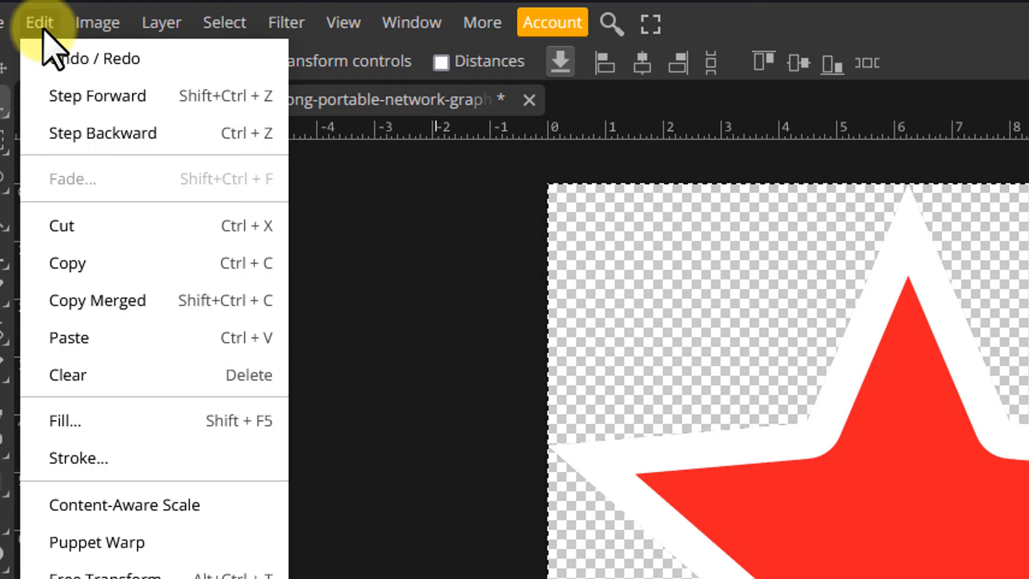
left_click(114, 300)
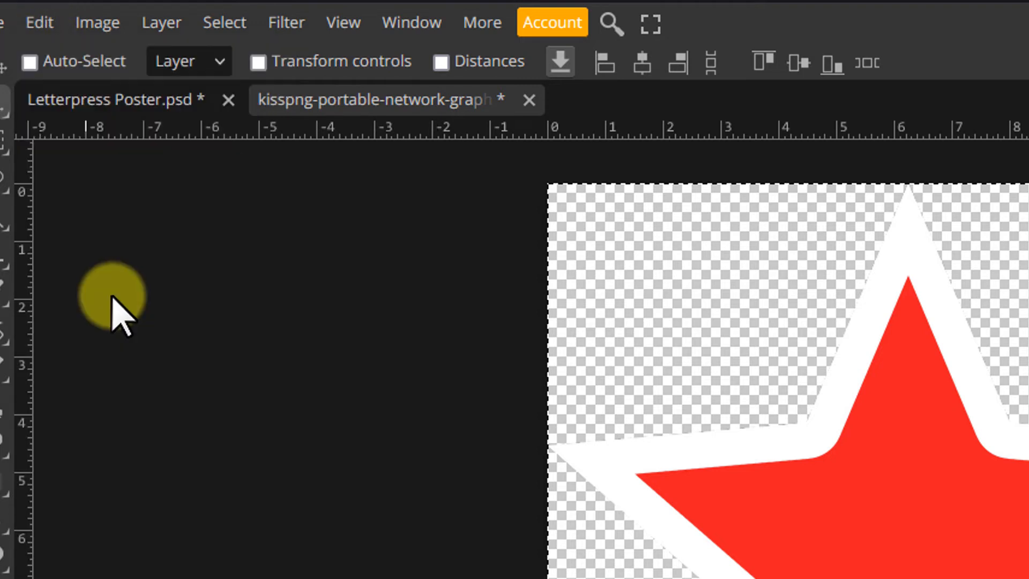
left_click(112, 109)
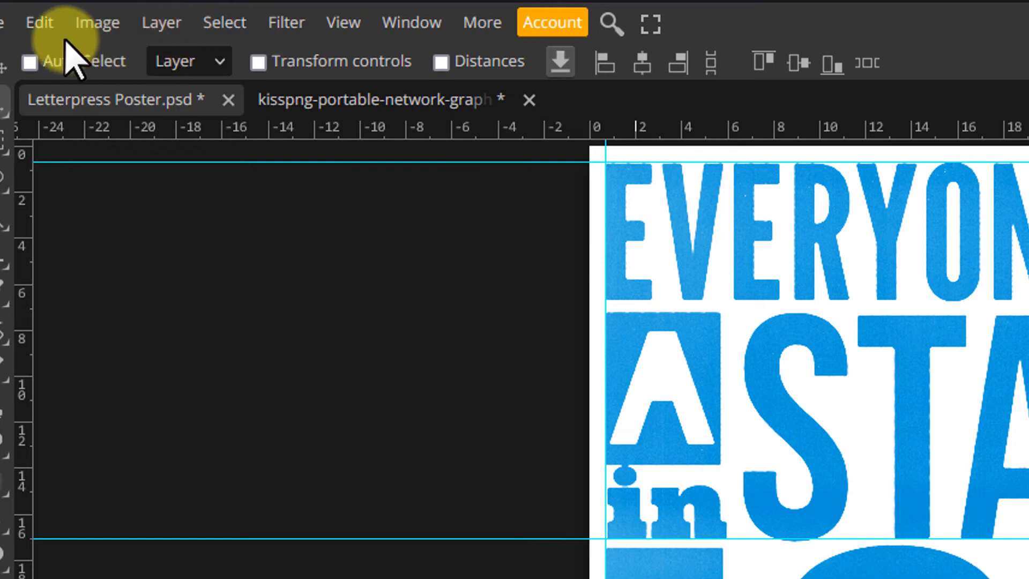
left_click(47, 25)
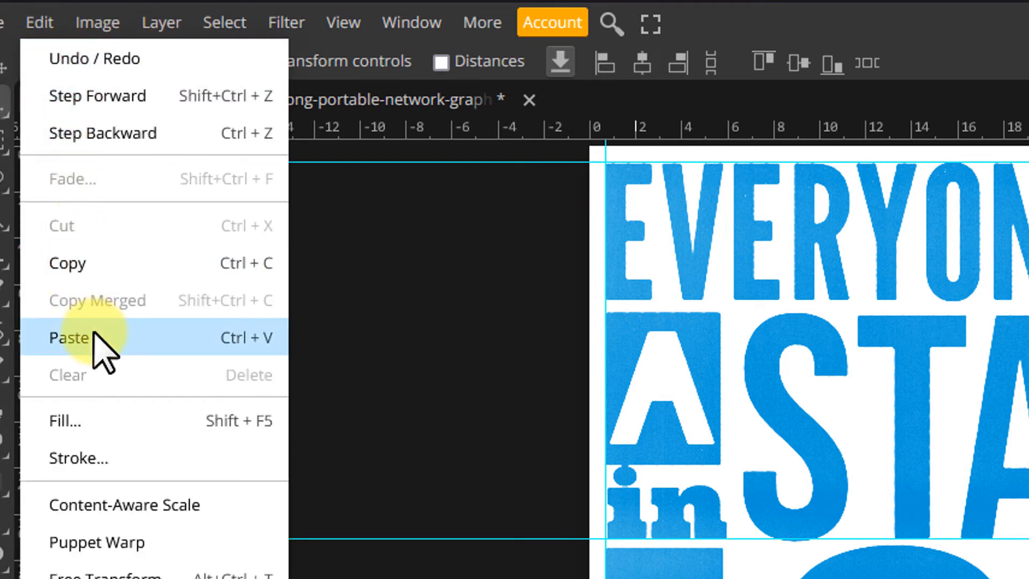
left_click(70, 338)
Scale the pasted star proportionally from its centre to 167.23% so its bounding box spans the poster's width.
key("ctrl+alt+t")
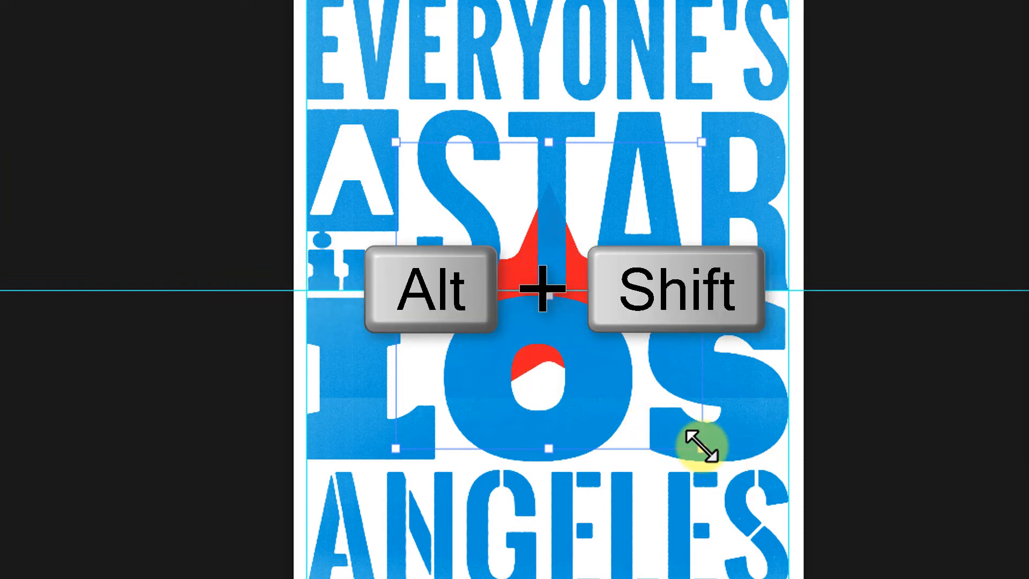
left_click_drag(701, 445, 794, 560)
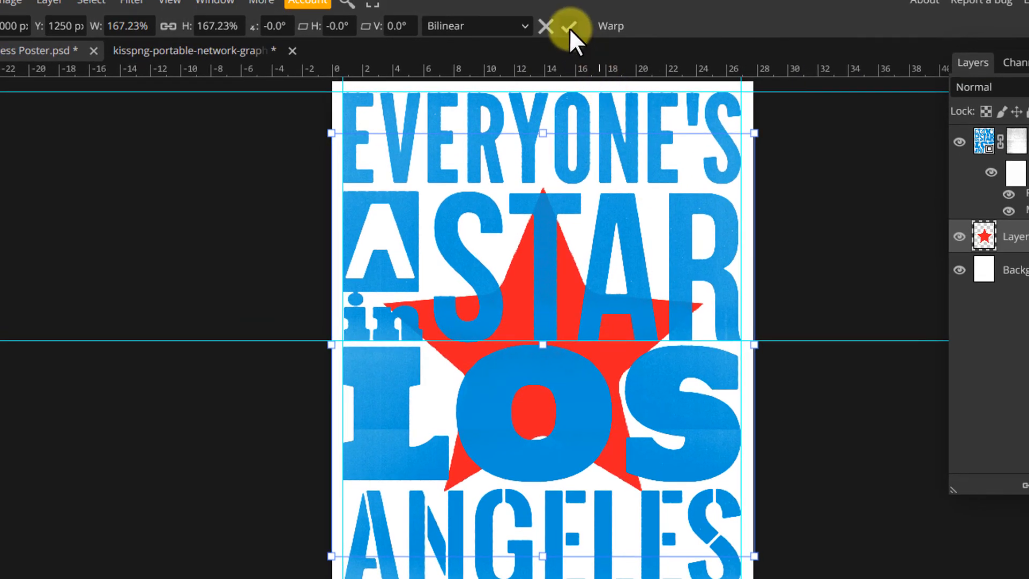
left_click(569, 28)
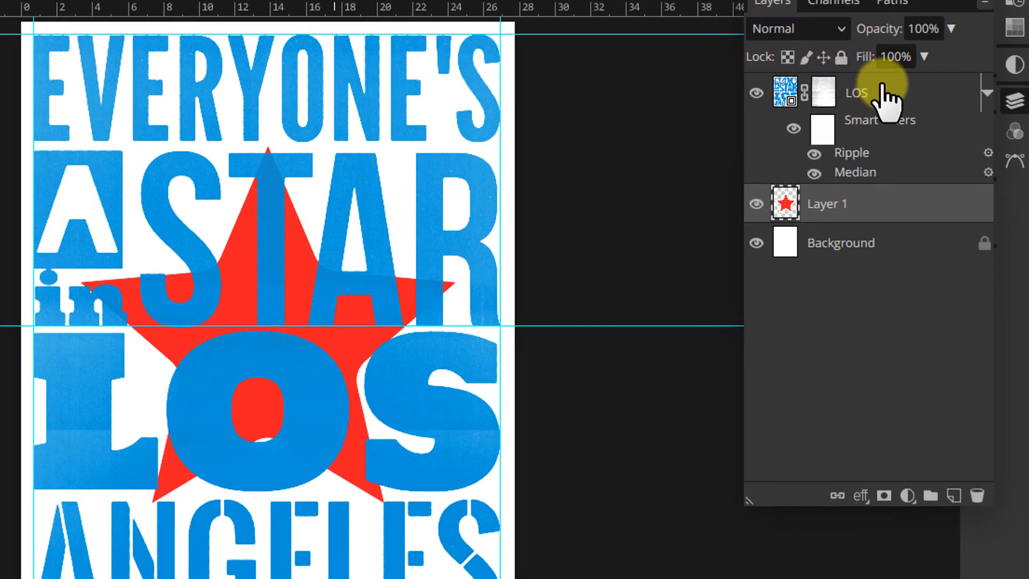
Set the blend mode of the LOS text layer to Multiply.
left_click(885, 99)
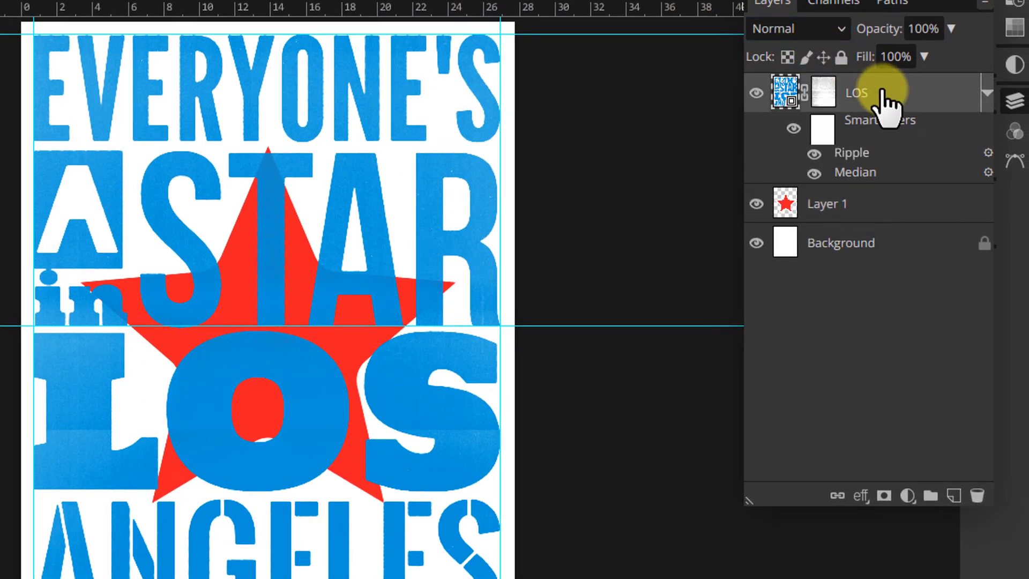
left_click(839, 28)
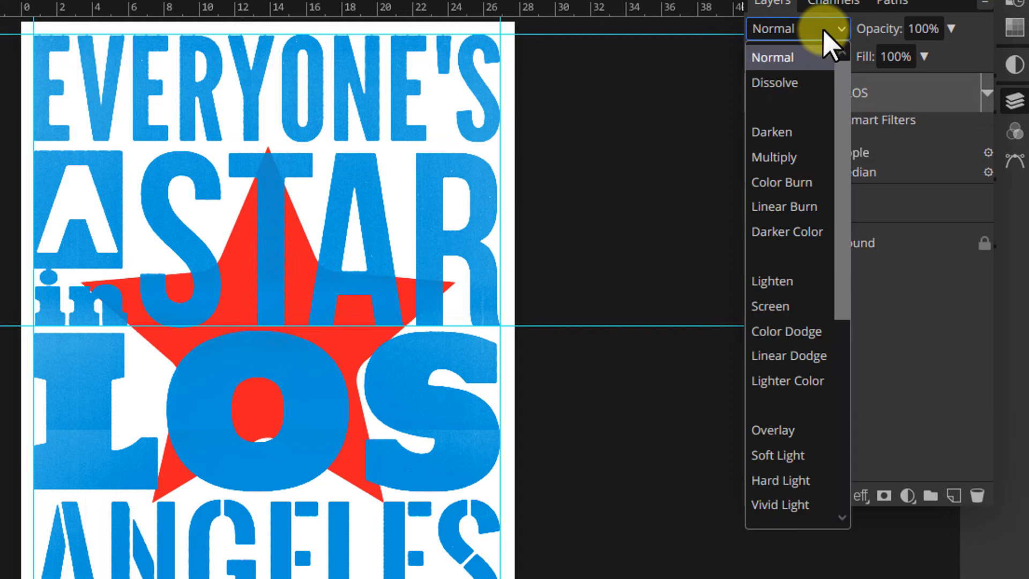
left_click(793, 154)
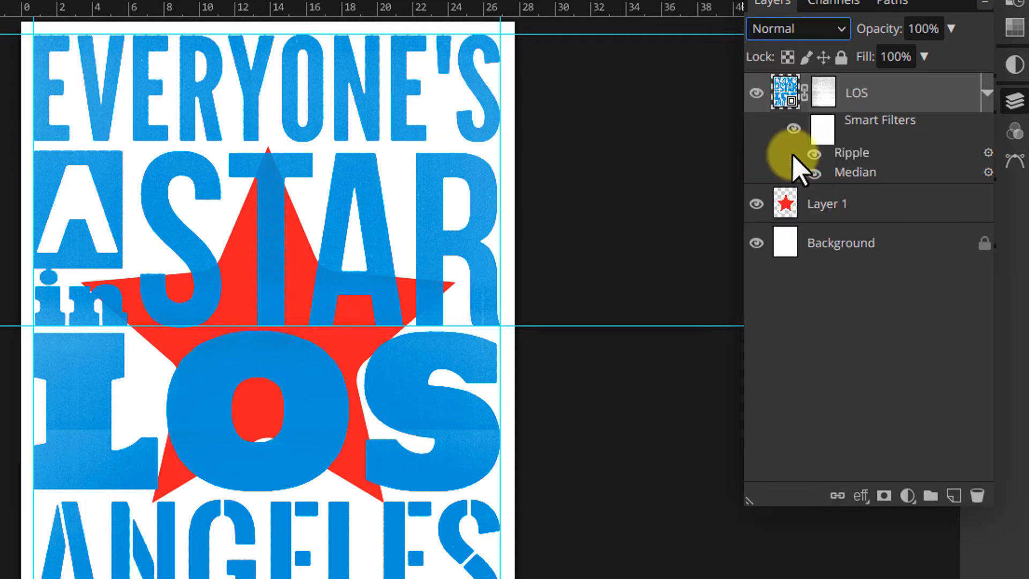
Select the star's Layer 1 in the poster and open the sunburst rays file 5190656_52092-ai-svg.
left_click(884, 203)
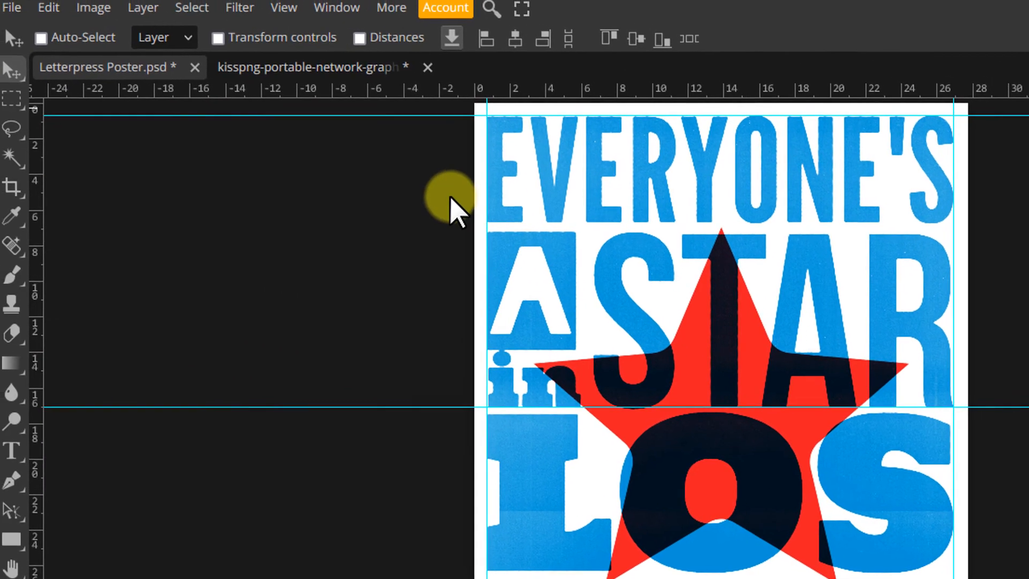
left_click(19, 9)
left_click(39, 64)
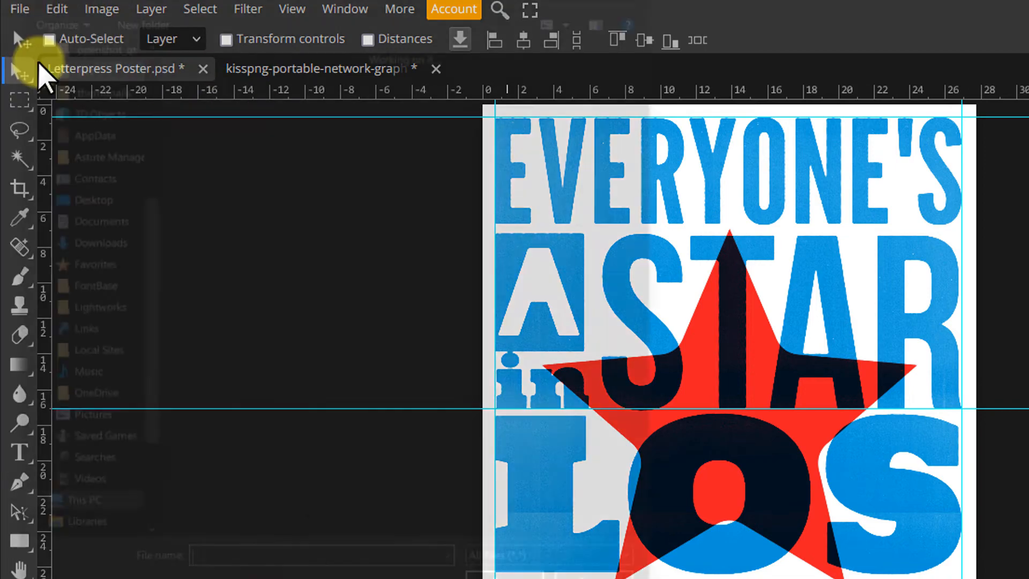
double_click(231, 112)
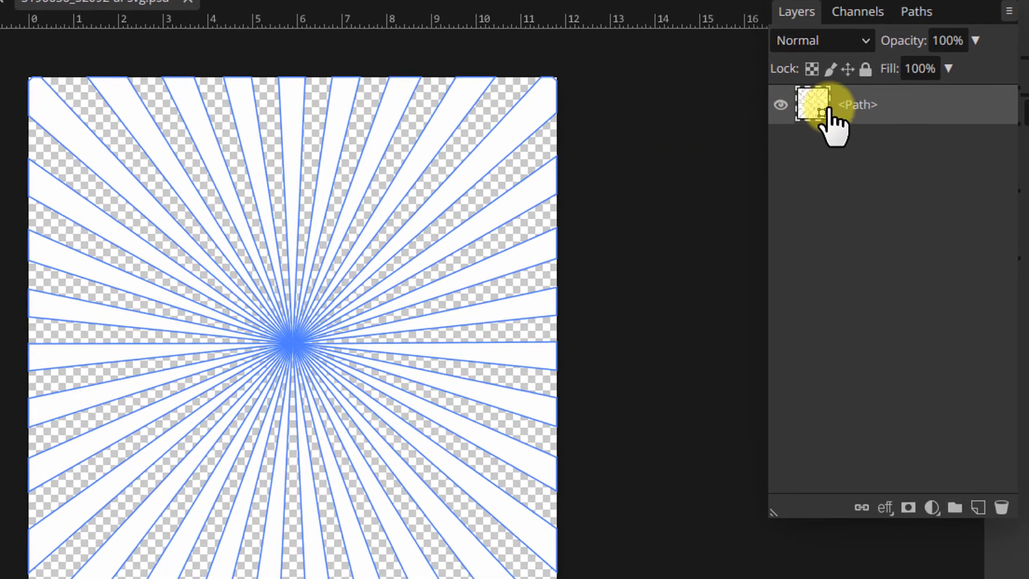
Duplicate the sunburst <Path> layer into Letterpress Poster.psd.
right_click(884, 109)
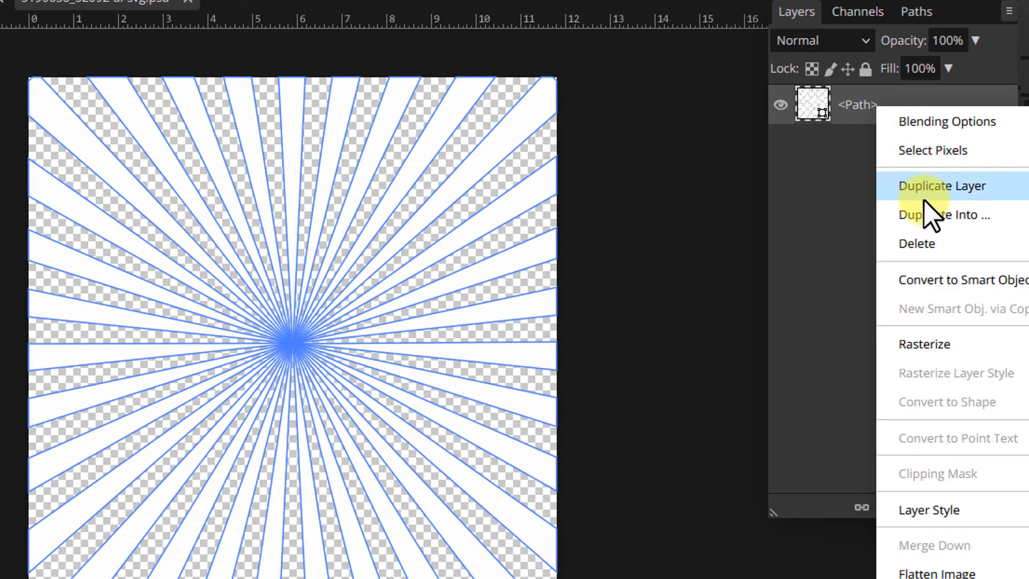
left_click(667, 258)
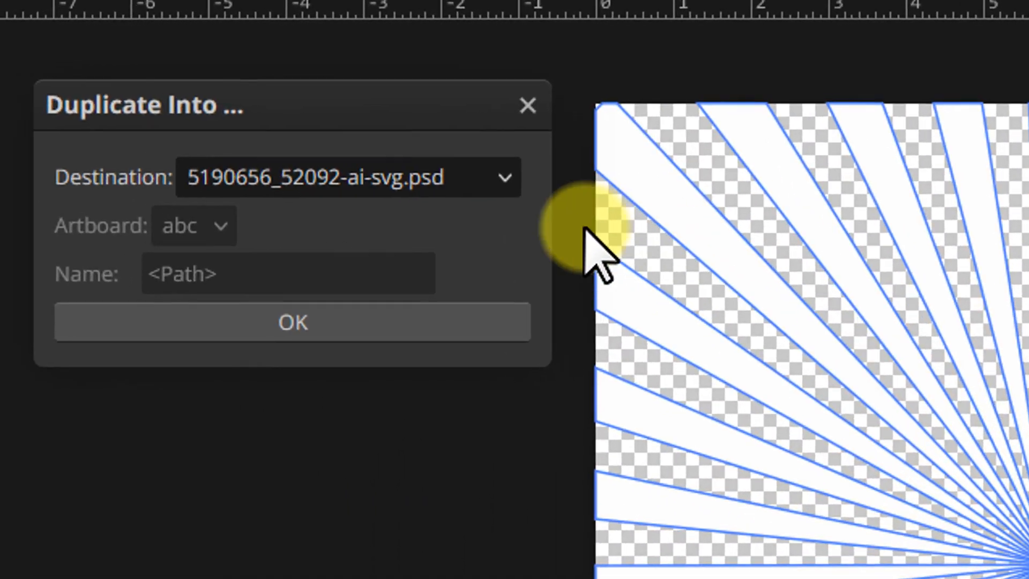
left_click(496, 182)
left_click(483, 226)
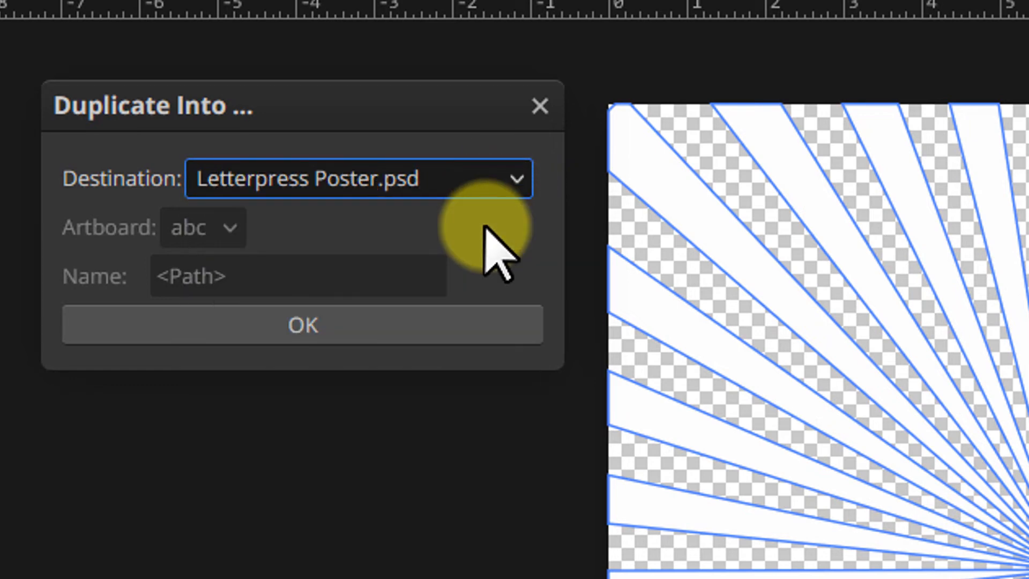
left_click(441, 324)
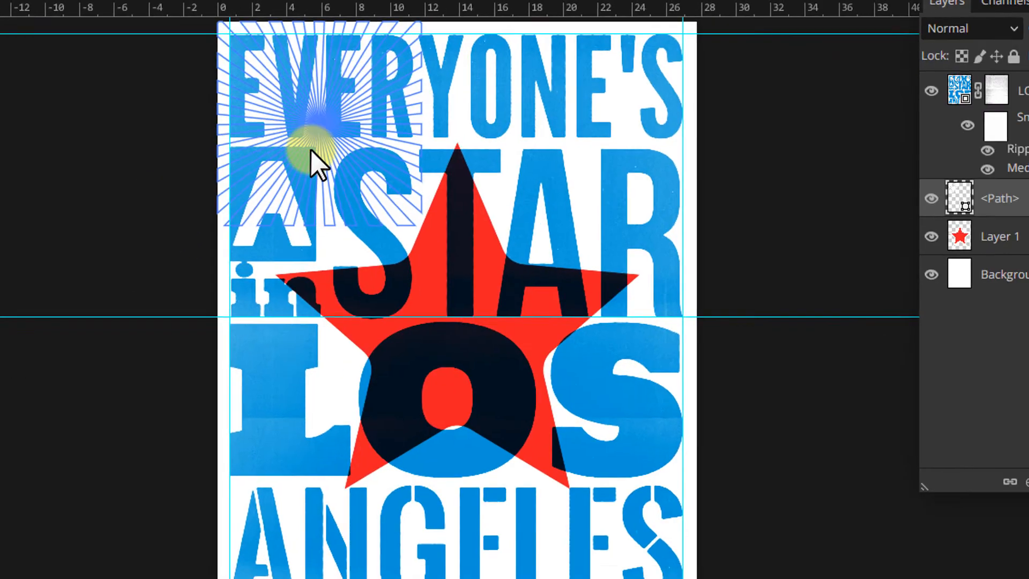
Scale the sunburst proportionally to 294% to match the poster's height and centre it horizontally on the poster.
key("ctrl+alt+t")
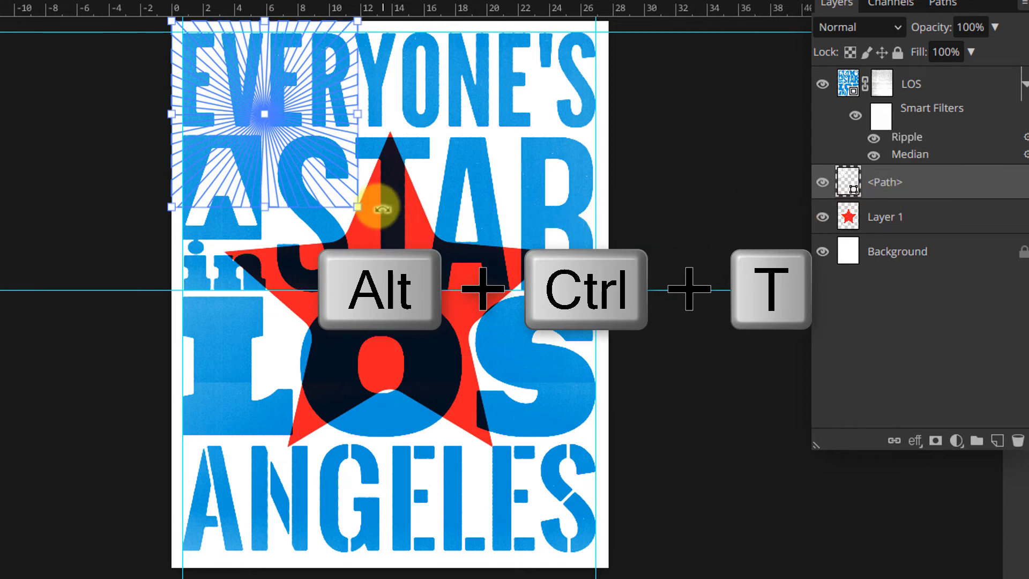
left_click_drag(352, 205, 687, 567)
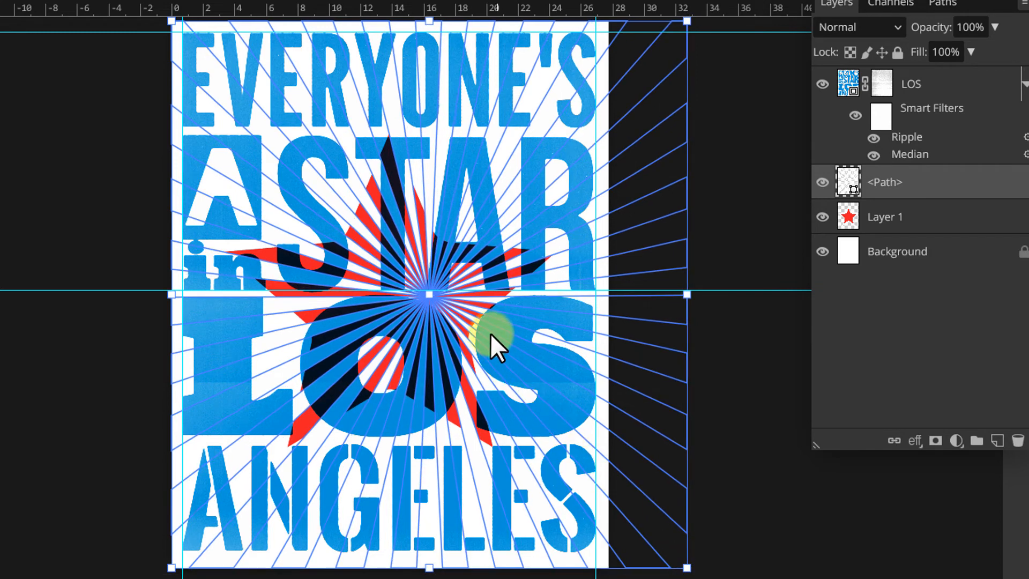
left_click_drag(470, 323, 439, 324)
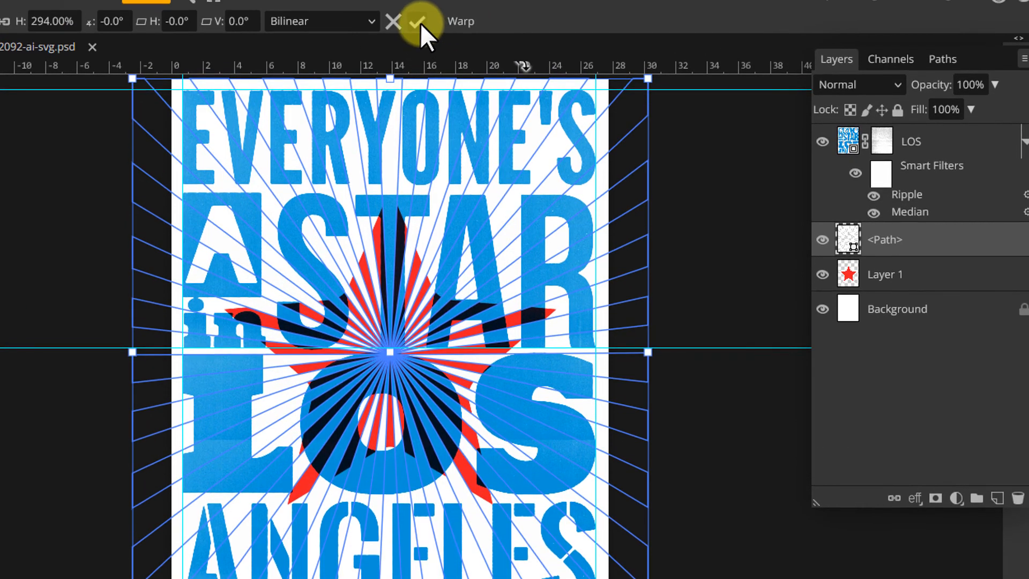
left_click(417, 21)
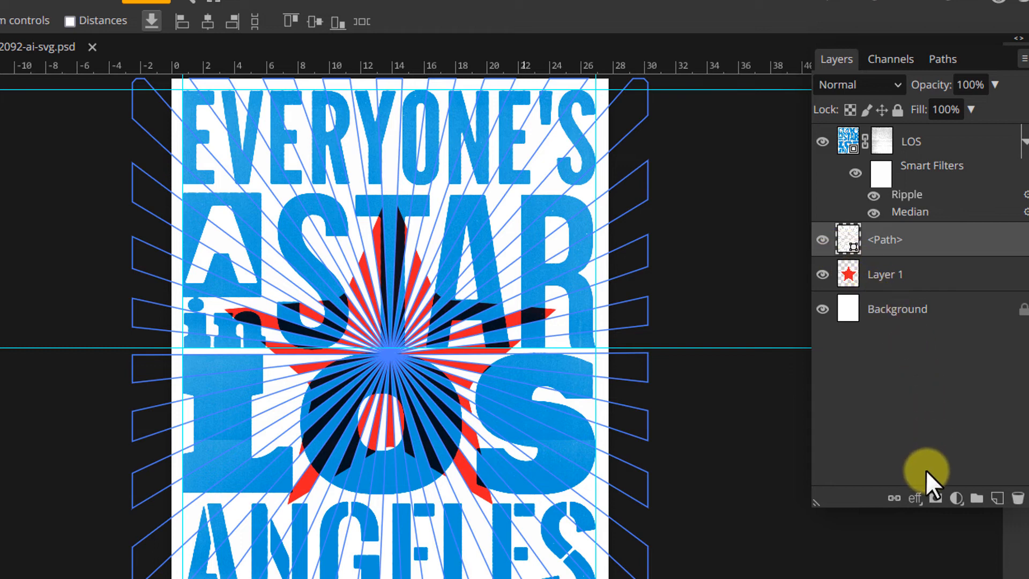
Add a red Color Overlay at 100% opacity with Normal blend mode to the sunburst <Path> layer.
left_click(919, 497)
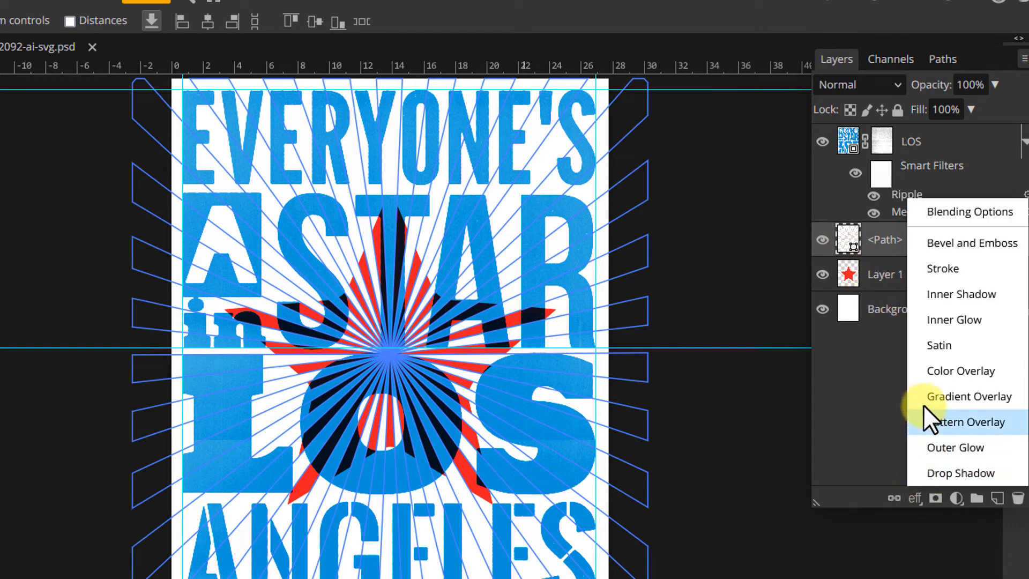
left_click(895, 367)
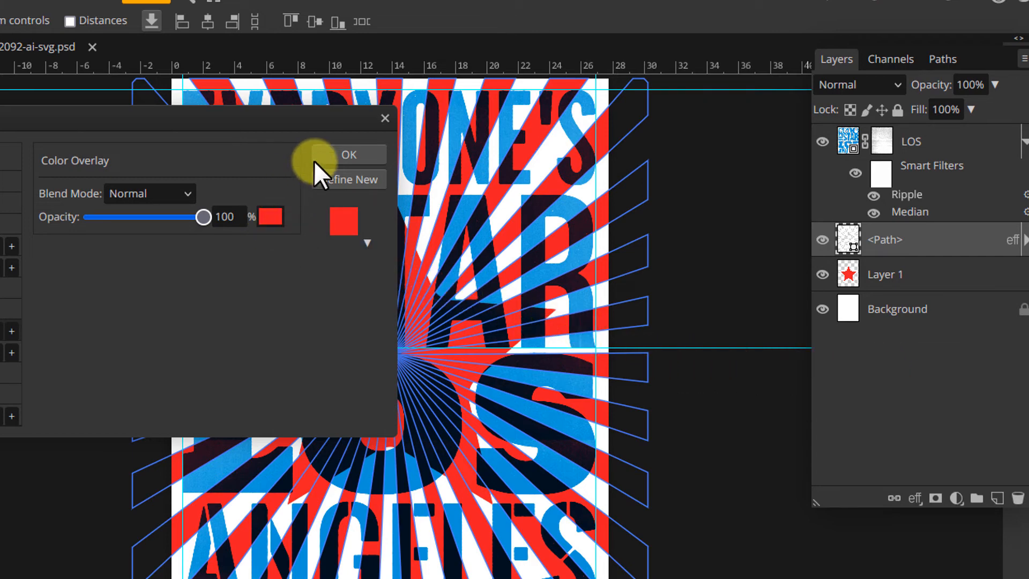
left_click(330, 153)
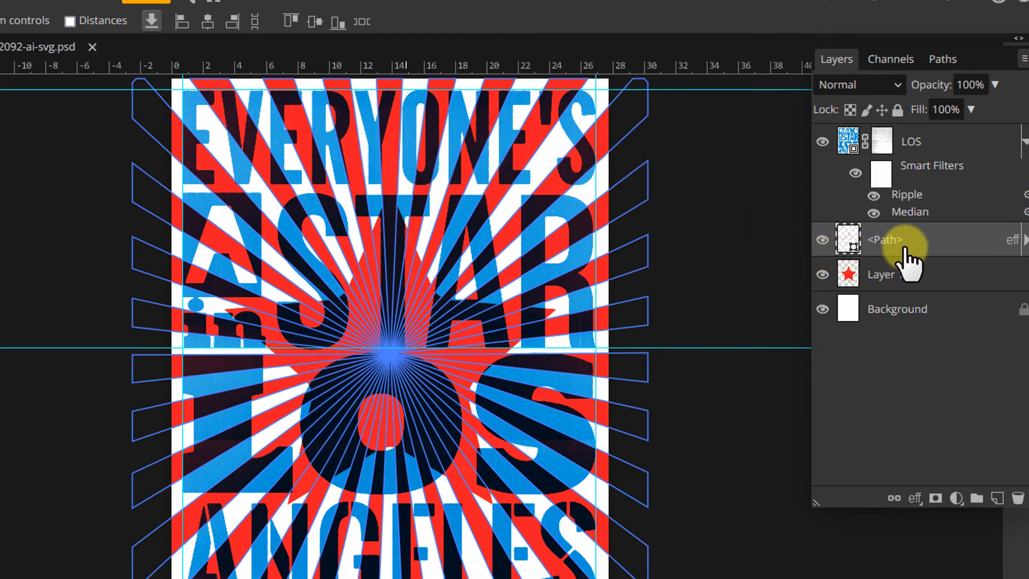
Rasterize the sunburst layer and delete the full star outline of Layer 1 from its rays, leaving nothing selected.
right_click(919, 240)
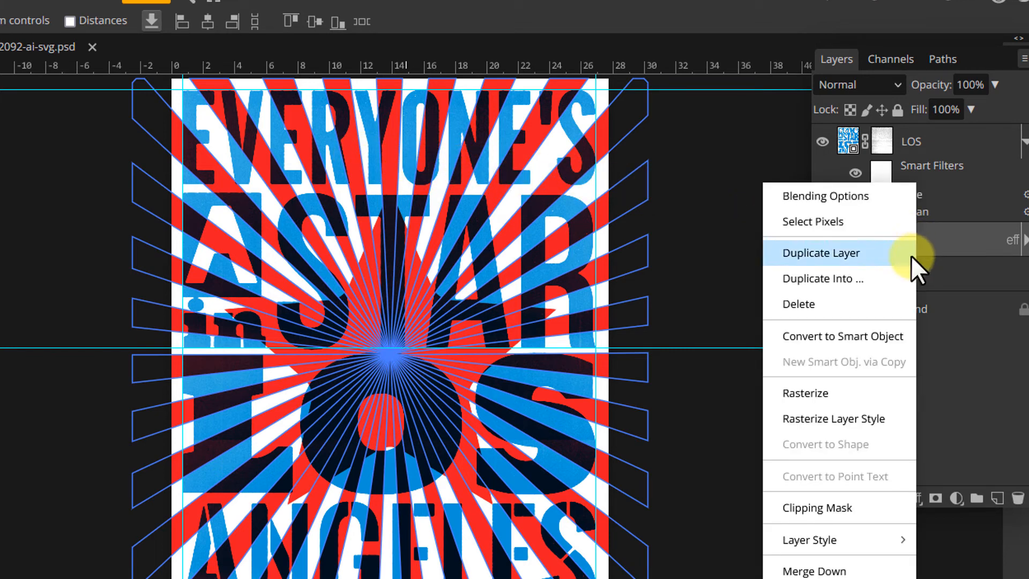
left_click(853, 394)
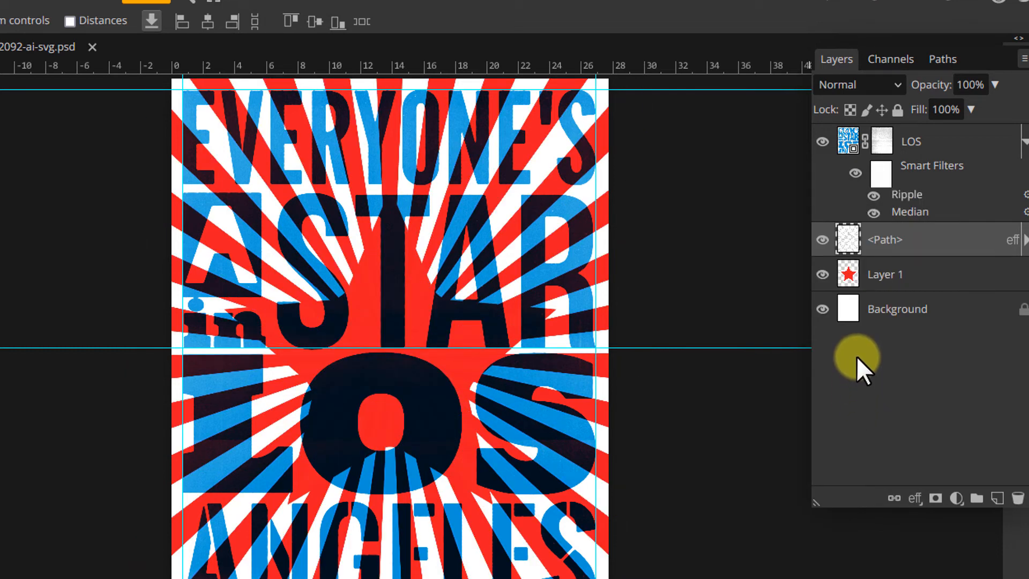
left_click(847, 273, "ctrl")
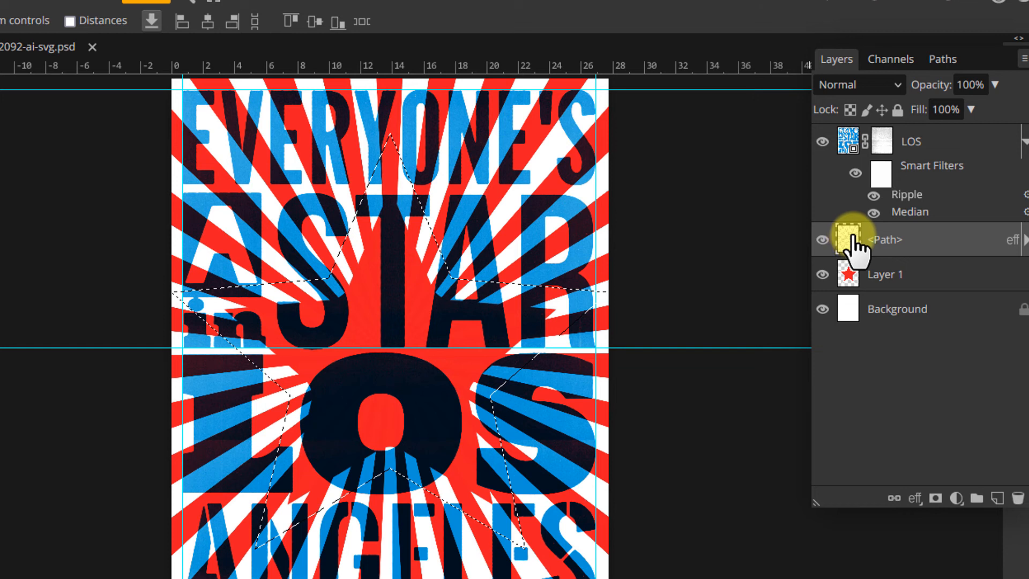
key("Delete")
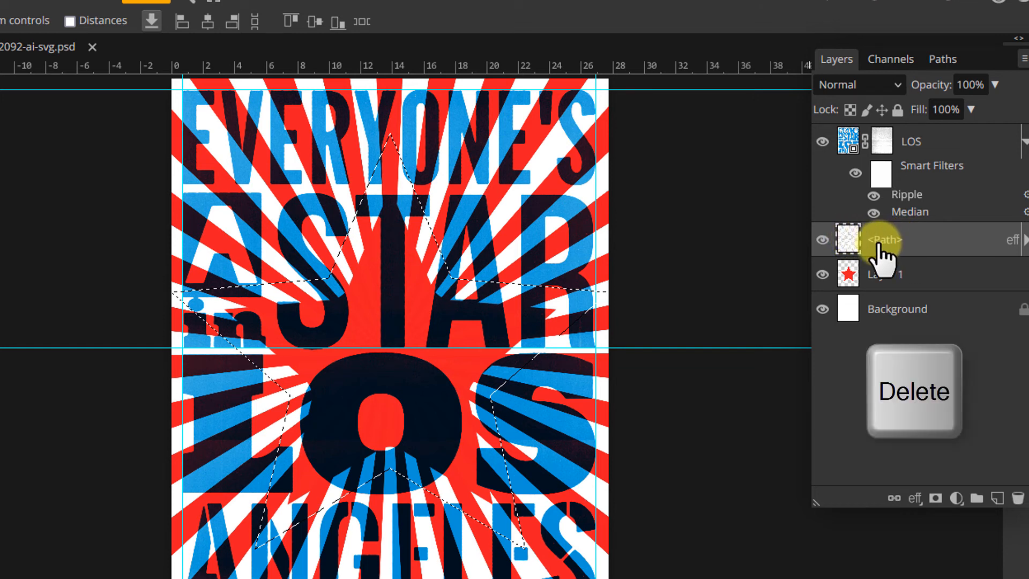
key("Delete")
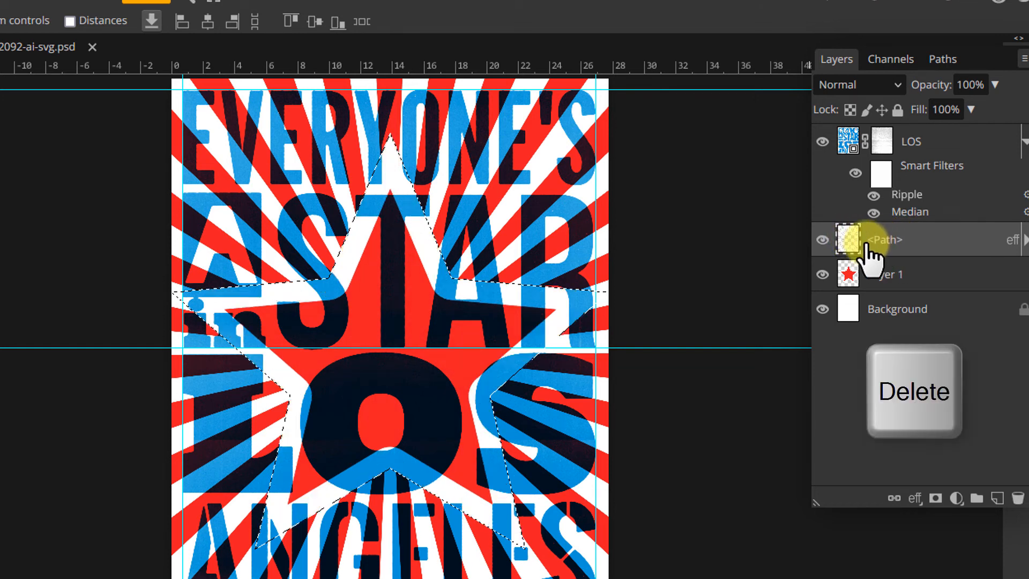
key("ctrl+d")
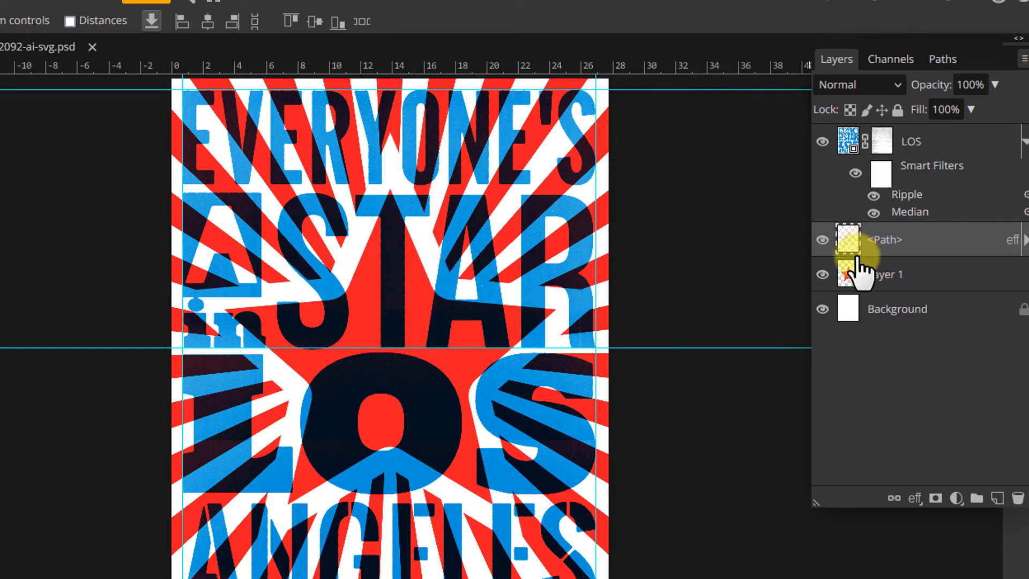
Convert the sunburst <Path> layer and the star's Layer 1 together into one smart object.
left_click(960, 284, "ctrl")
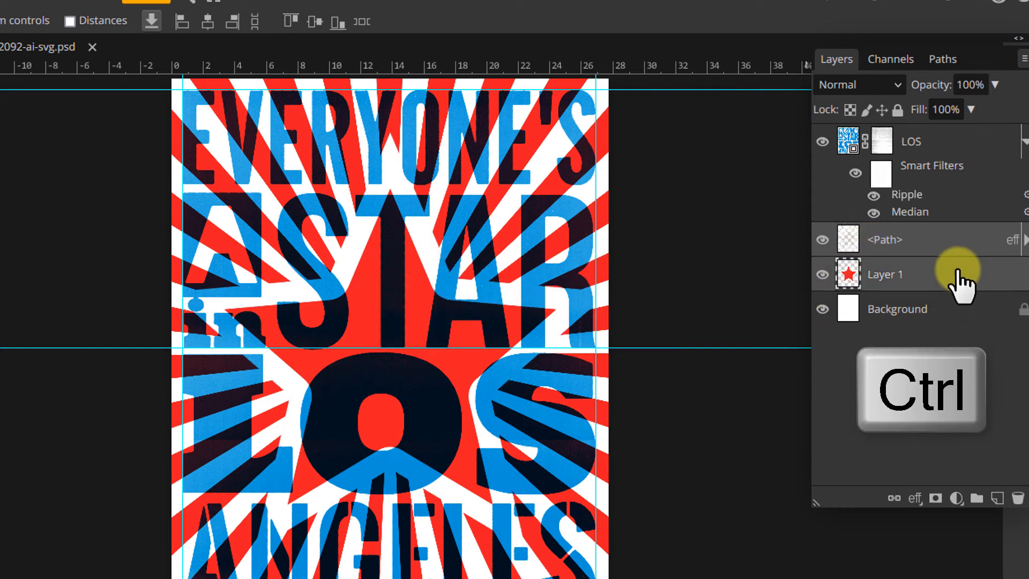
right_click(960, 278)
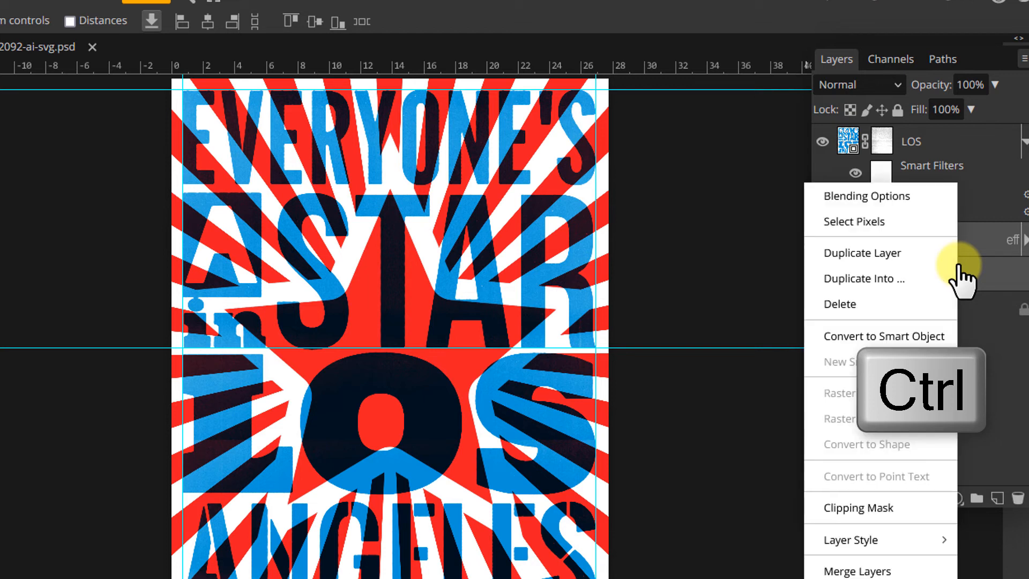
left_click(909, 334)
Copy the Ripple and Median smart filters and the texture layer mask from the LOS layer to the <Path> layer.
key("alt")
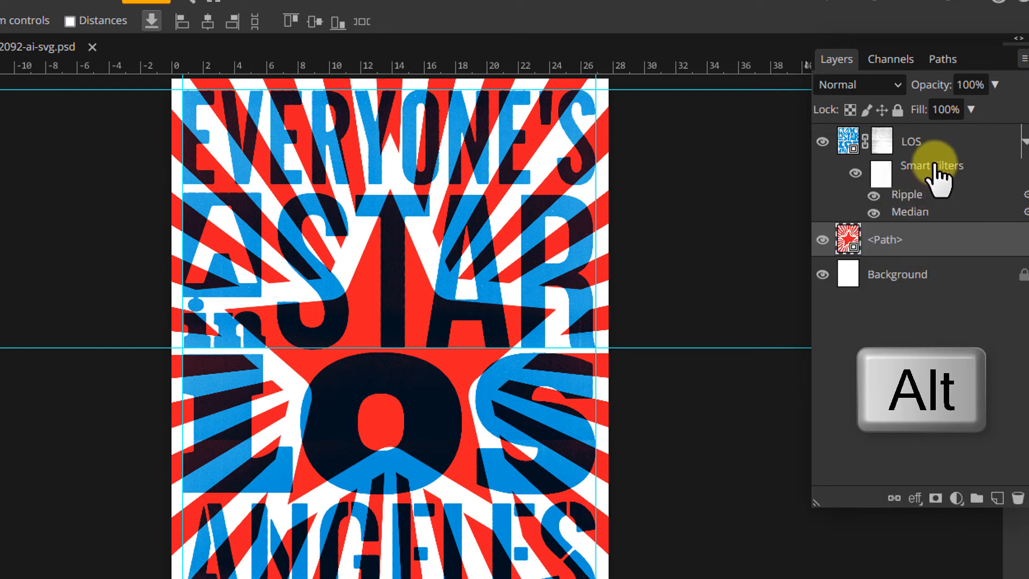
left_click_drag(933, 163, 930, 236)
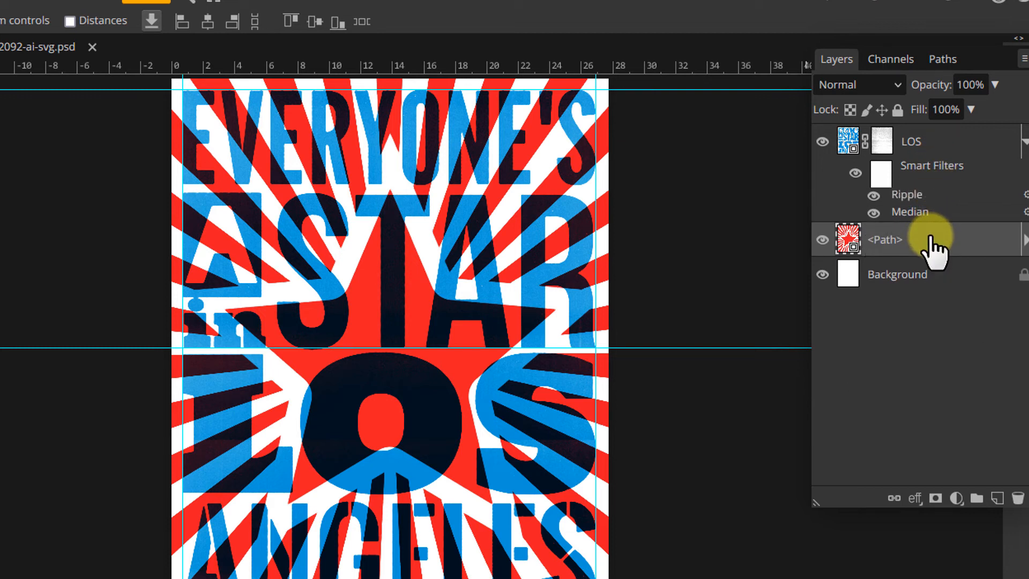
left_click(1023, 239)
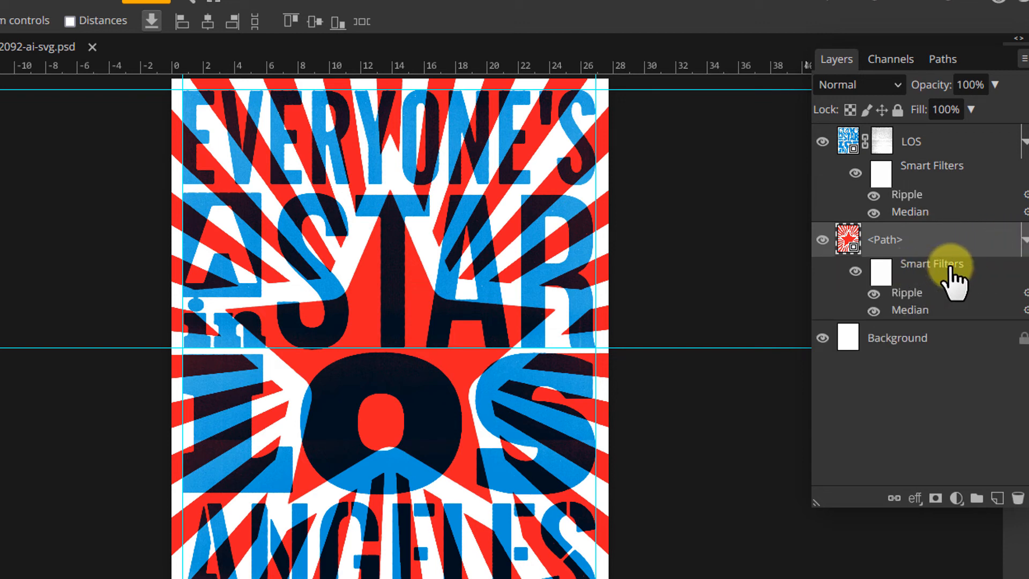
key("alt")
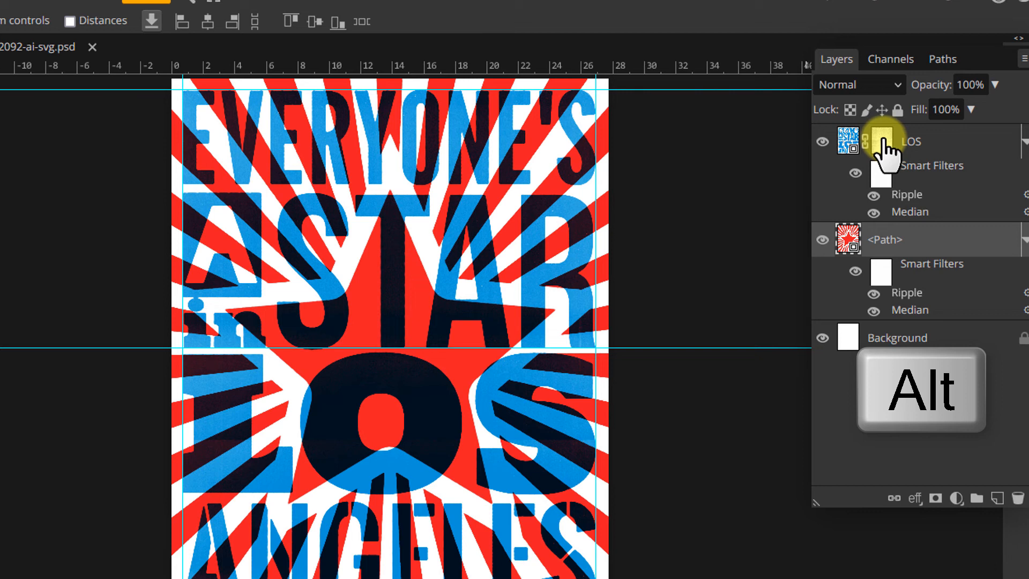
left_click(883, 140, "alt")
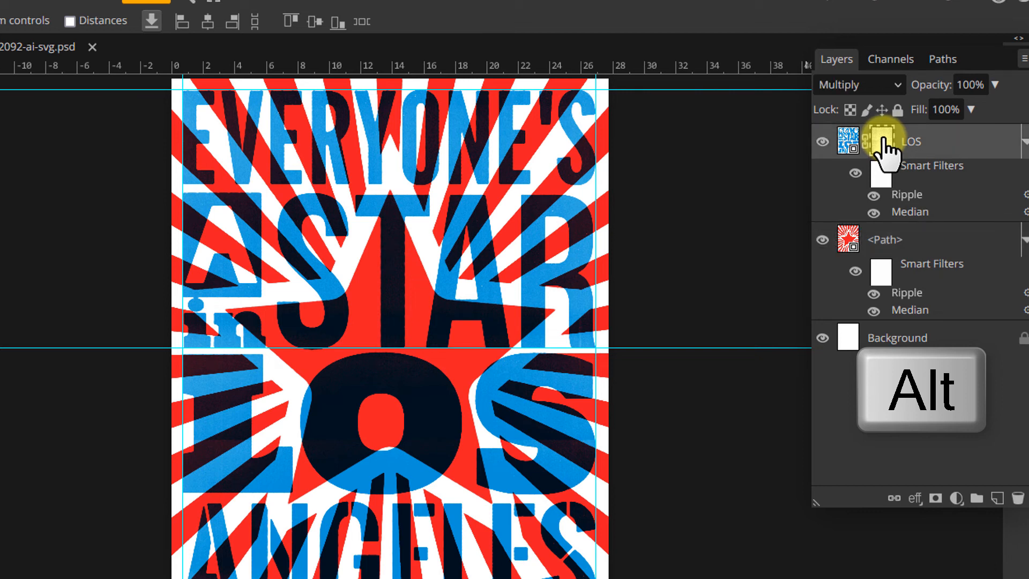
left_click_drag(883, 142, 894, 235)
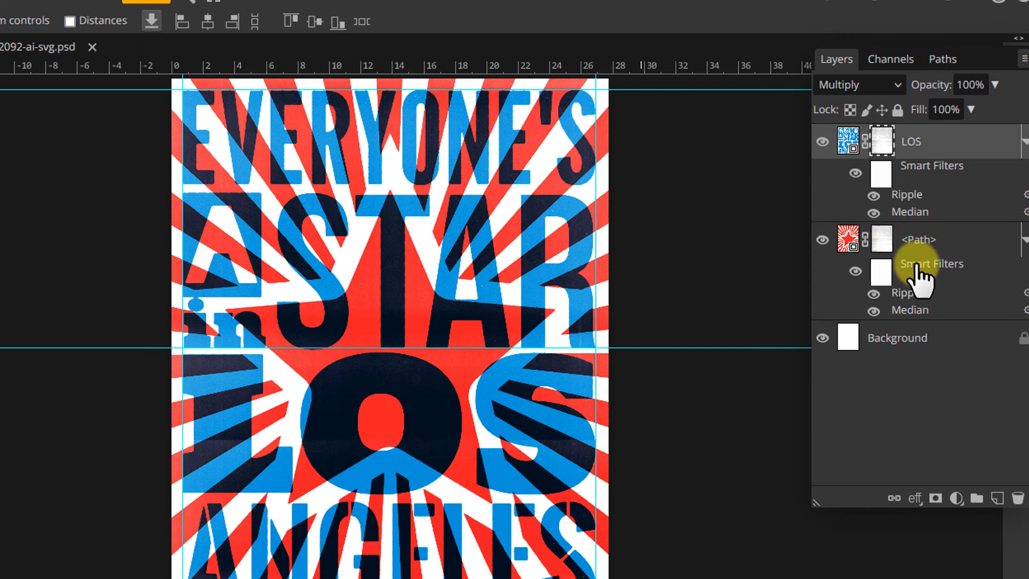
Lower the opacity of the <Path> star and sunburst layer to 80%.
left_click(946, 242)
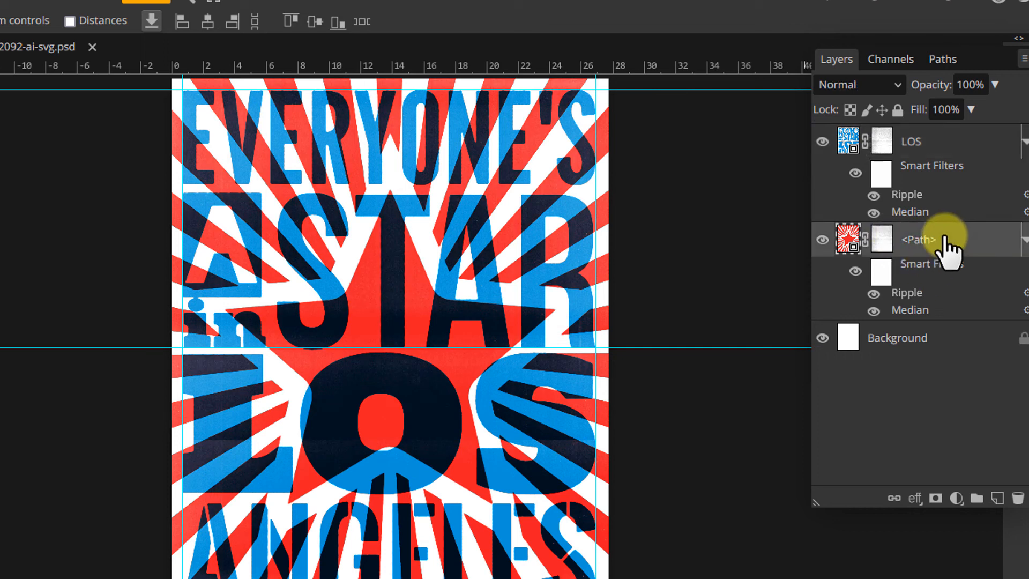
left_click(994, 85)
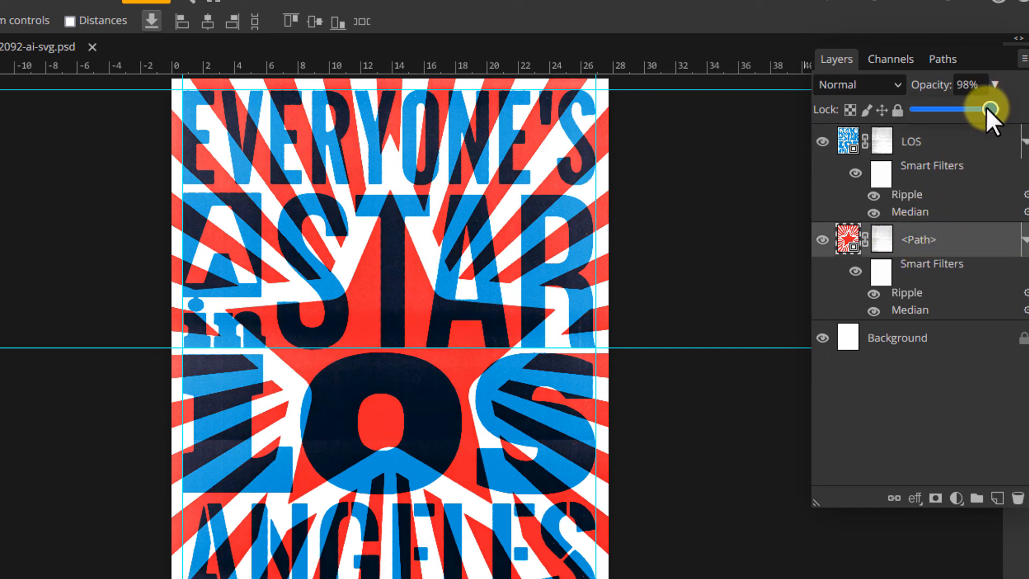
left_click_drag(986, 110, 969, 109)
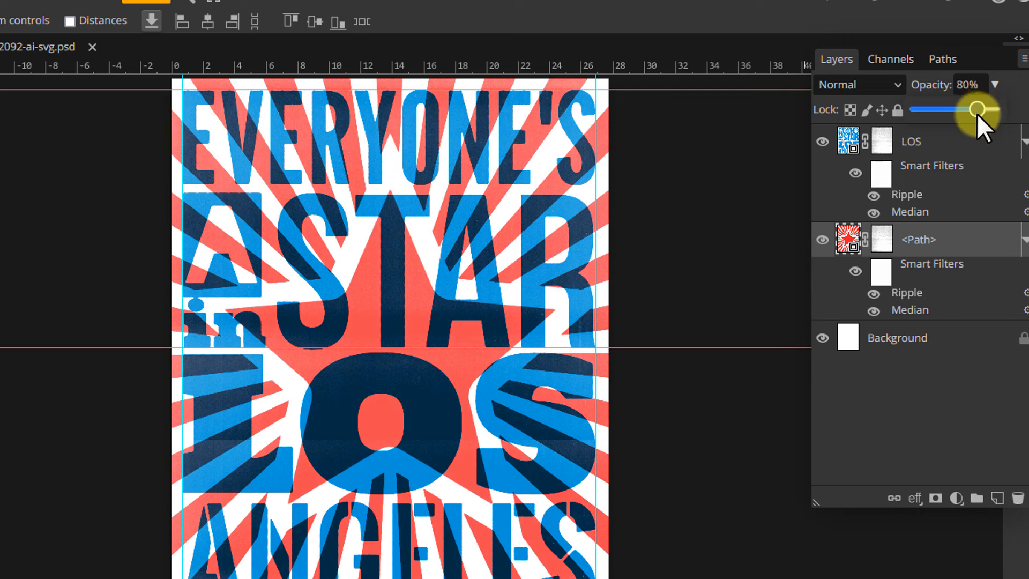
Duplicate the LOS lettering layer to deepen its blue, and leave the <Path> layer selected.
left_click(949, 142)
right_click(951, 142)
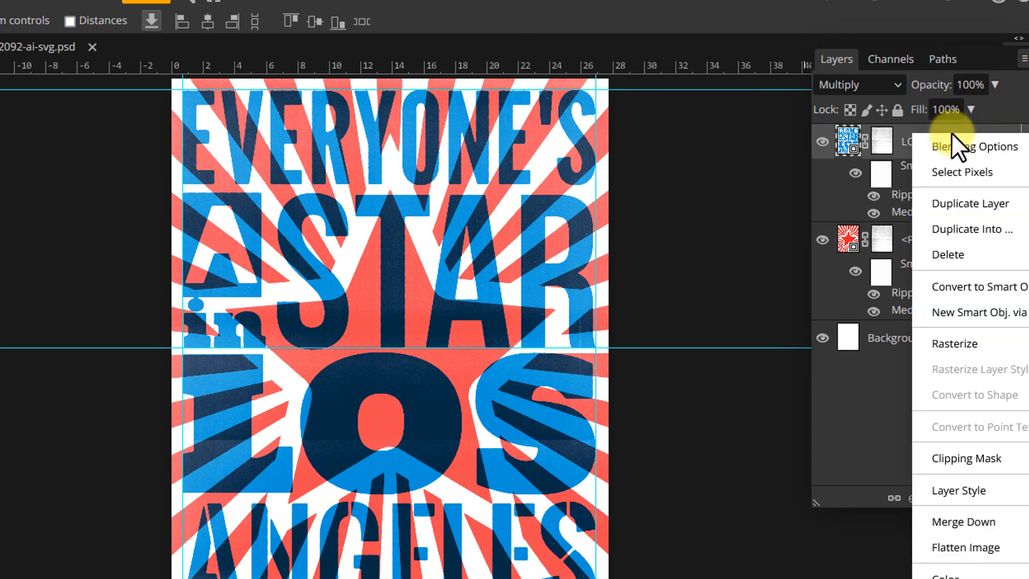
left_click(962, 203)
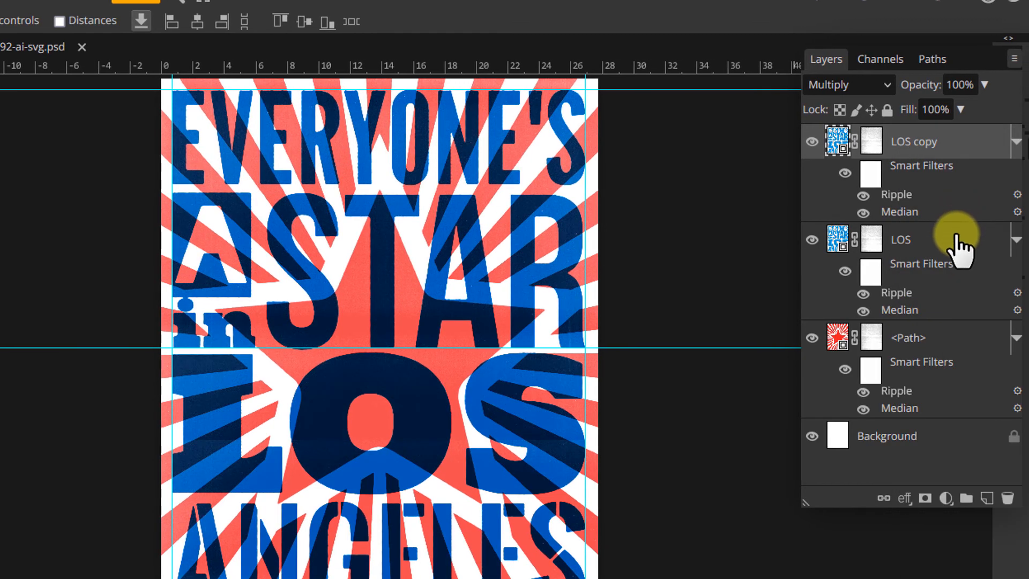
left_click(941, 340)
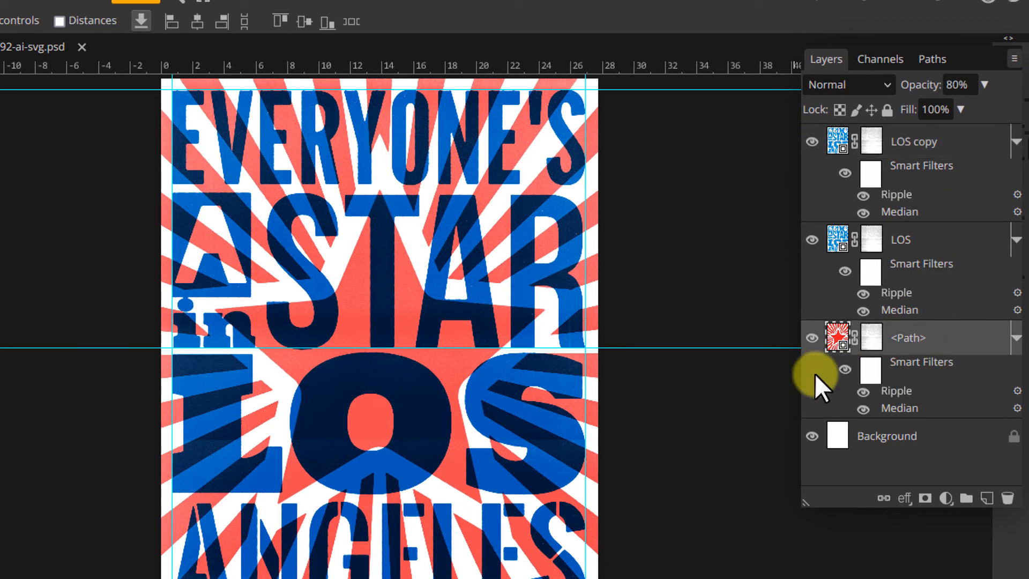
Examine the worn print texture and lettering edges close up around STAR and LOS, and return to the whole poster.
key("ctrl+plus")
key("ctrl+plus")
key("ctrl+plus")
key("ctrl+plus")
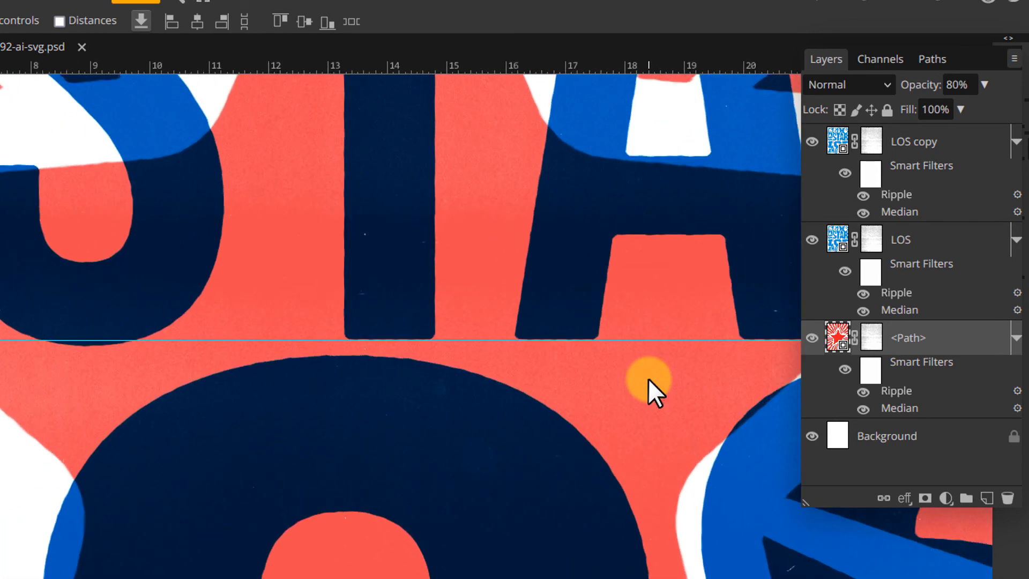
scroll(531, 403, "up", 5)
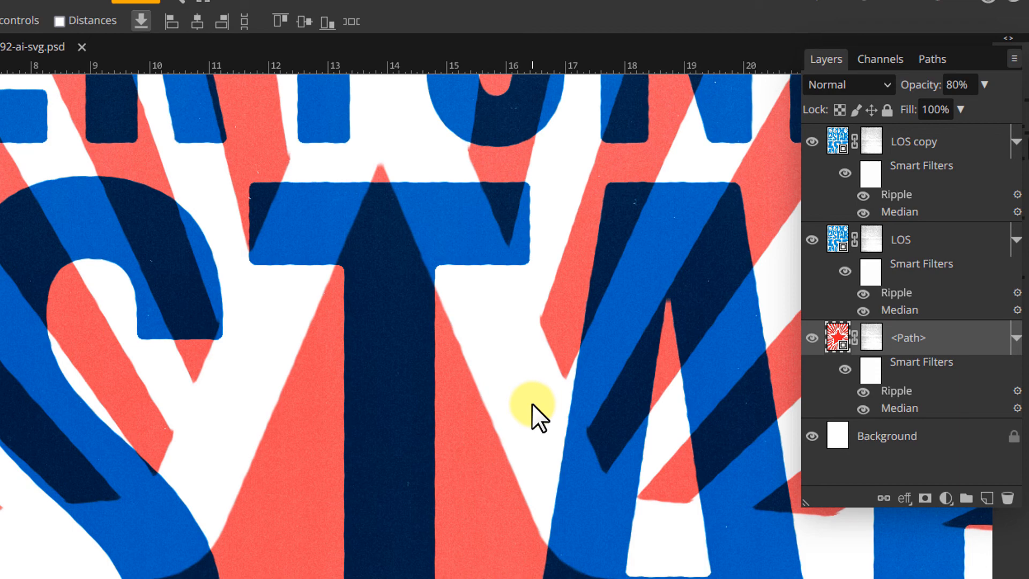
scroll(532, 403, "up", 5)
scroll(536, 407, "down", 10)
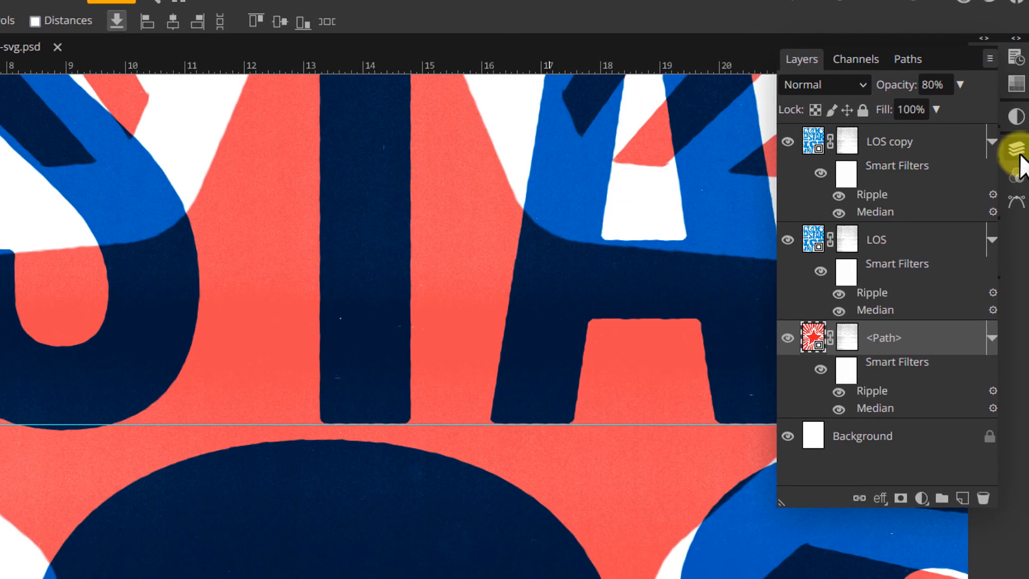
left_click(1016, 153)
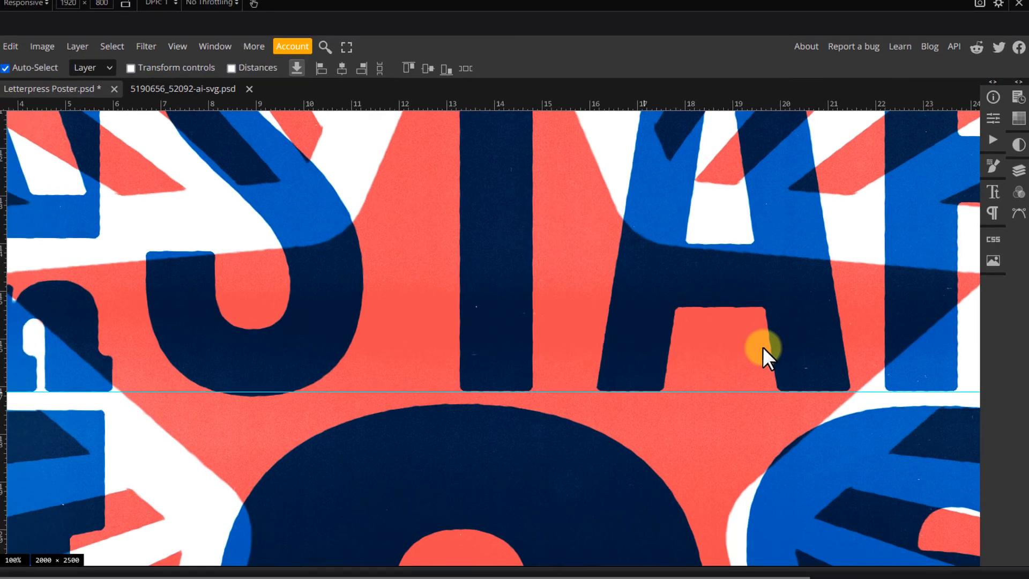
key("ctrl+0")
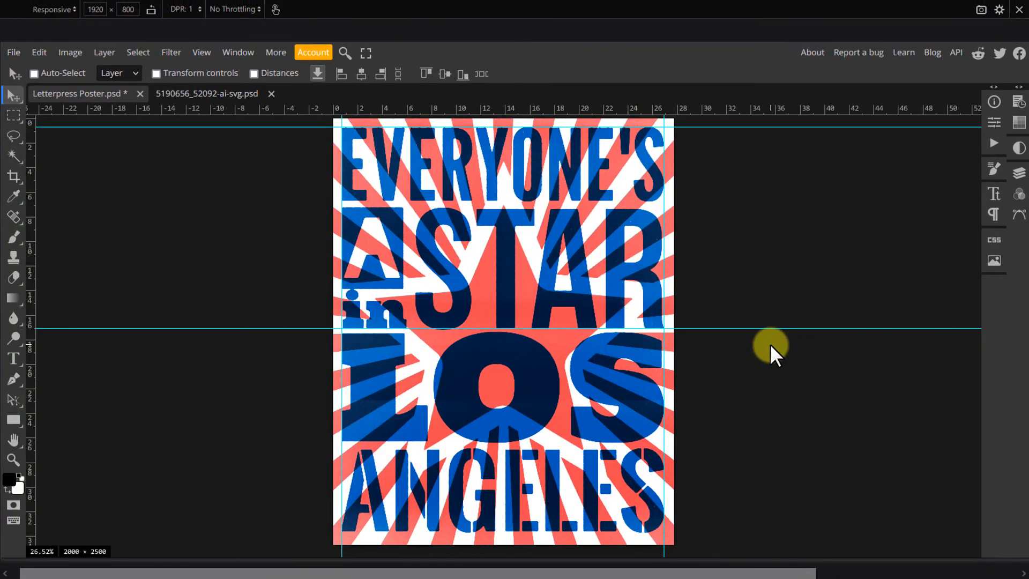
Place image-from-rawpixel-id-2743076-jpeg.jpg on the poster, align it with the poster's top edge and scale it proportionally to about 72.4% to cover the poster.
left_click(13, 48)
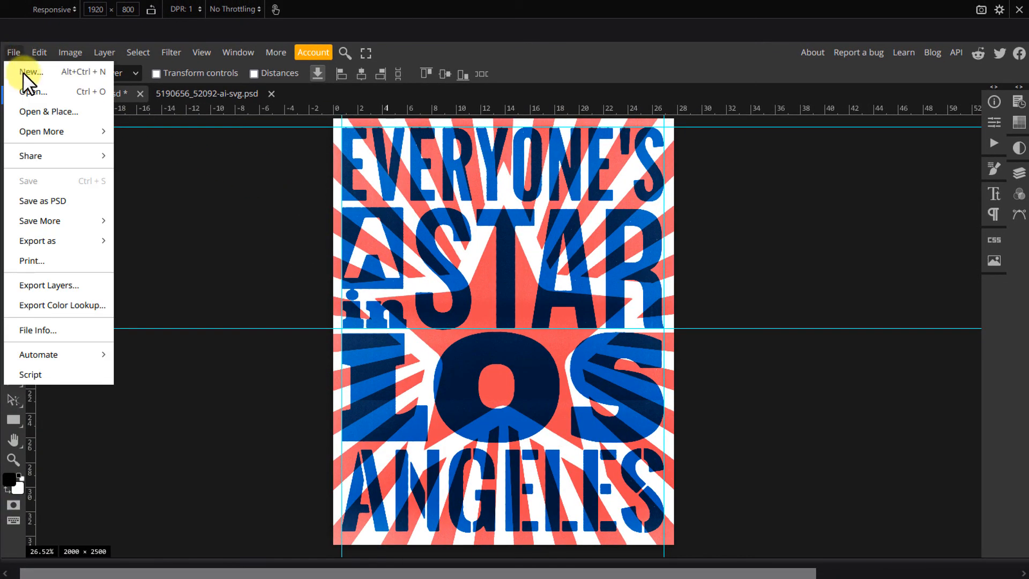
left_click(41, 108)
scroll(262, 265, "down", 5)
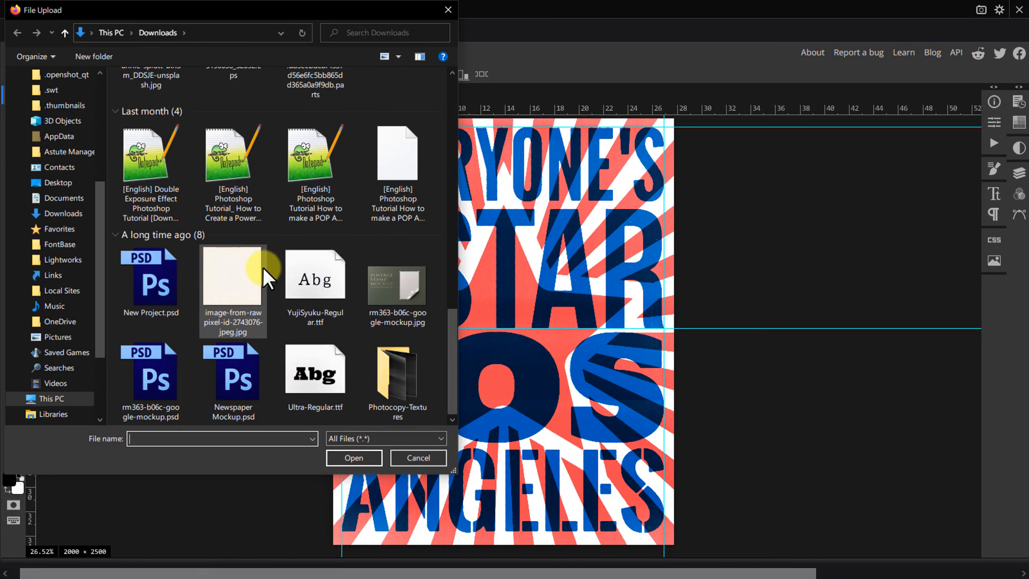
double_click(245, 270)
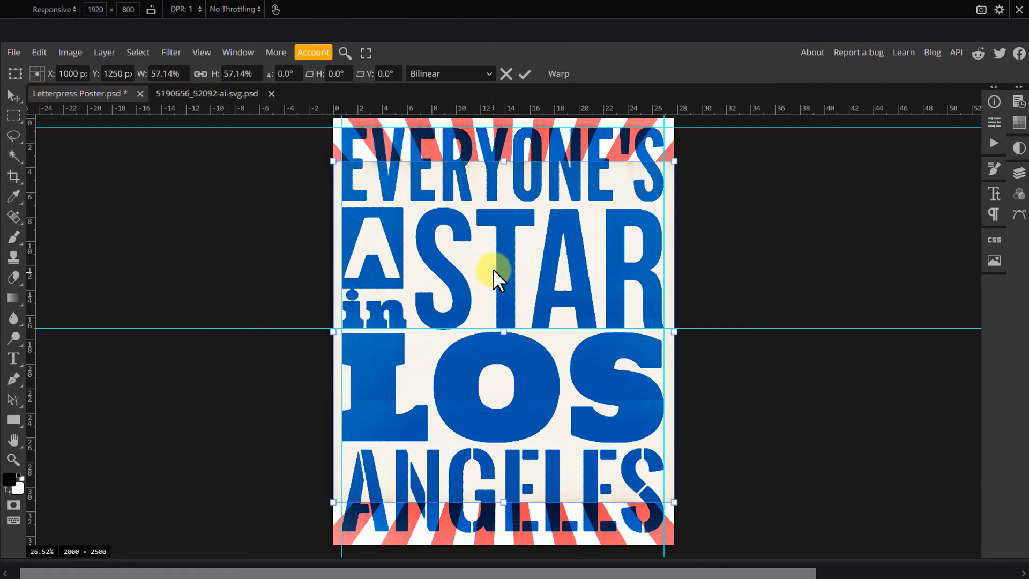
left_click_drag(487, 264, 486, 223)
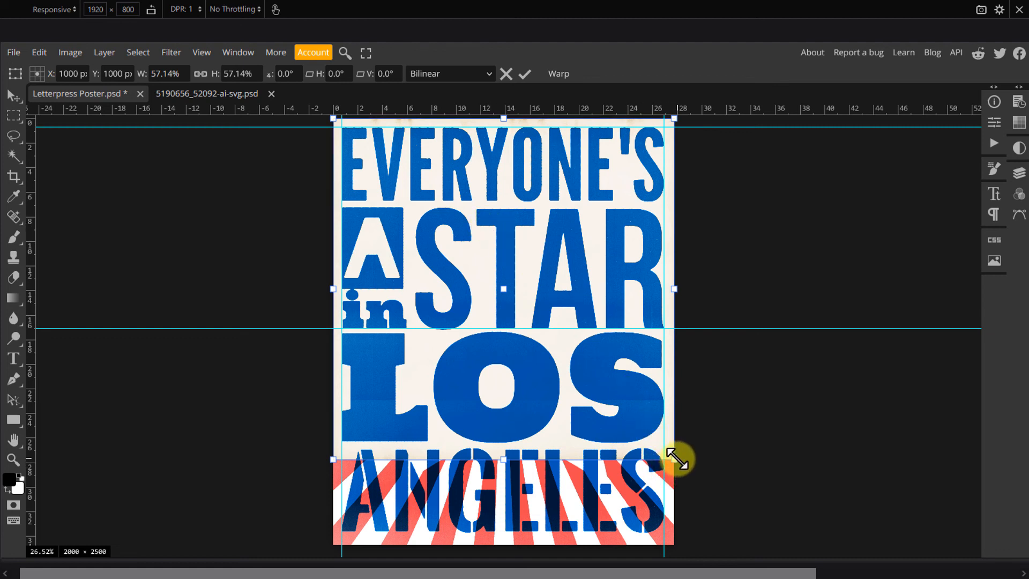
left_click_drag(676, 458, 756, 552)
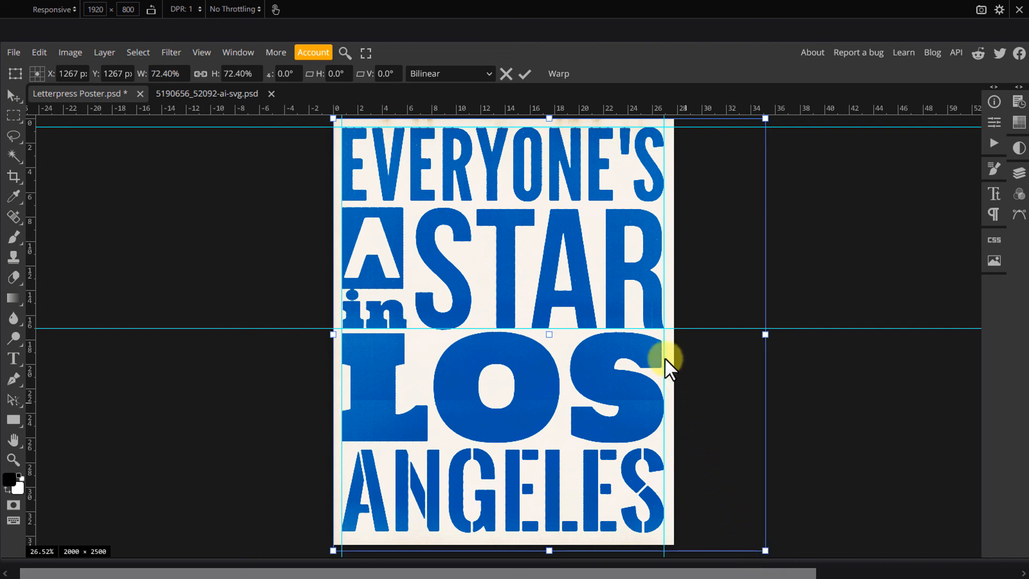
left_click(526, 72)
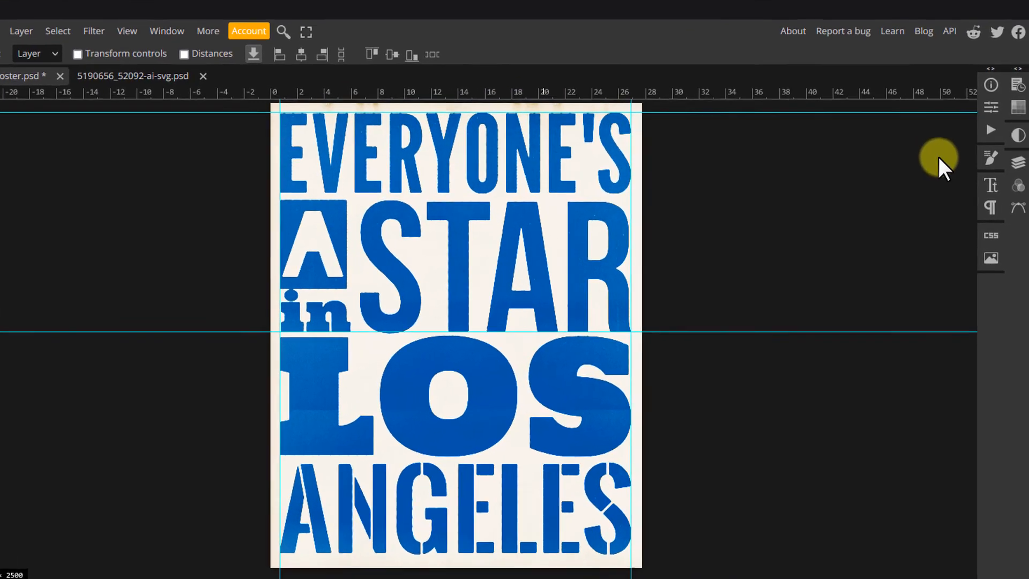
Move the placed paper image layer directly above the Background layer and set the <Path> layer's blend mode to Multiply.
left_click(1018, 162)
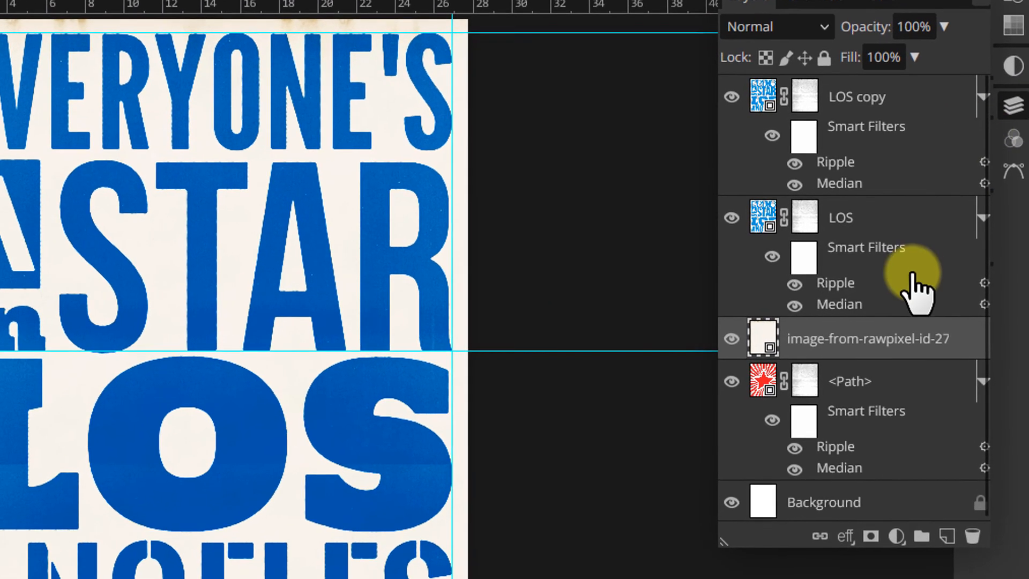
left_click_drag(884, 332, 846, 487)
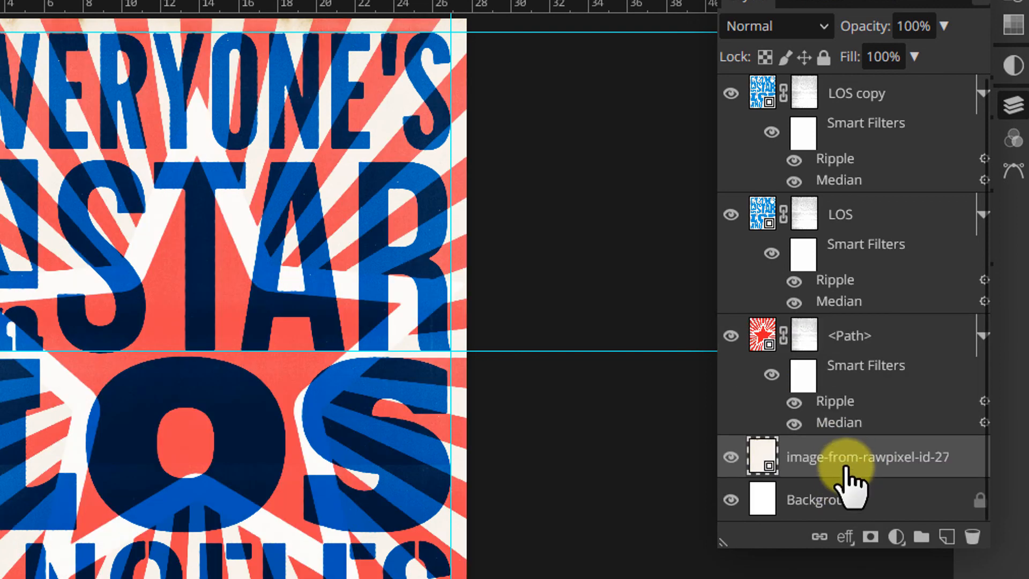
left_click(863, 338)
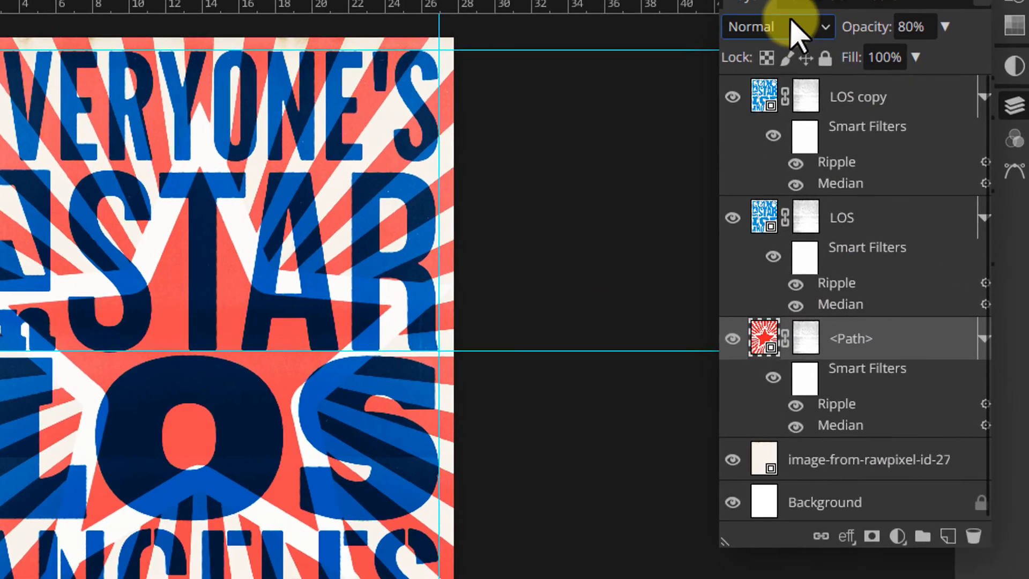
left_click(791, 26)
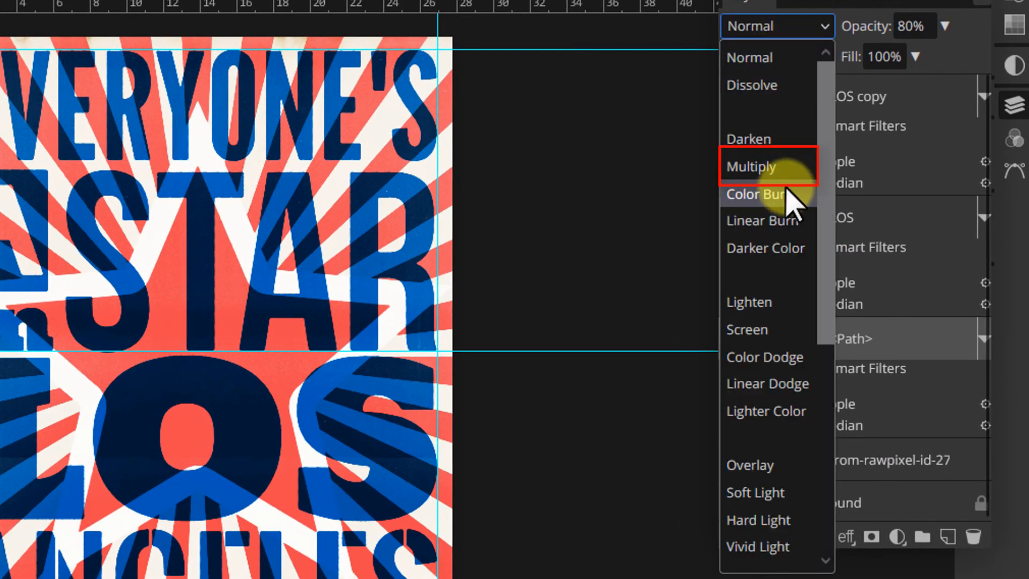
left_click(769, 166)
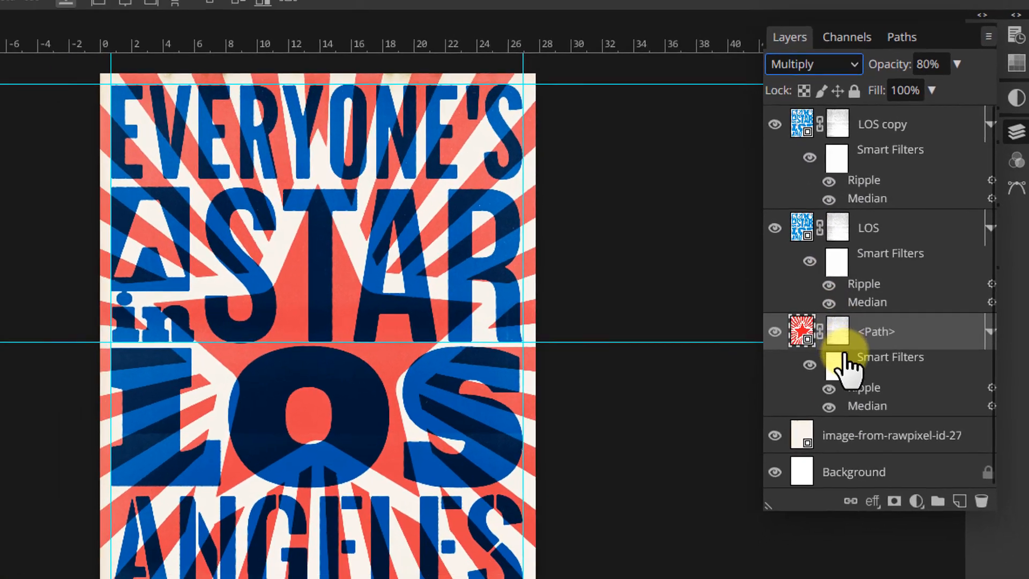